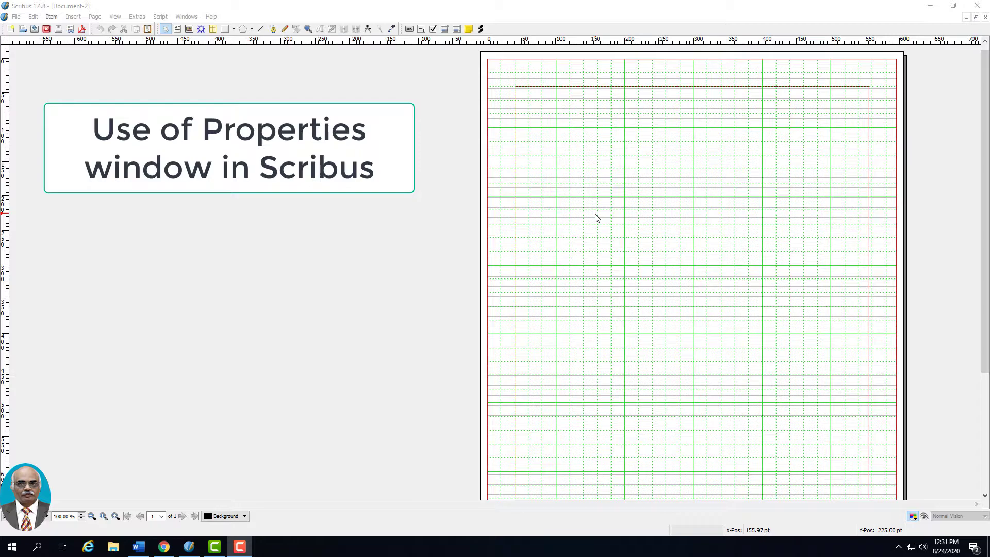
Draw an image frame about 310 × 285 pt in the upper middle of the page
left_click(660, 170)
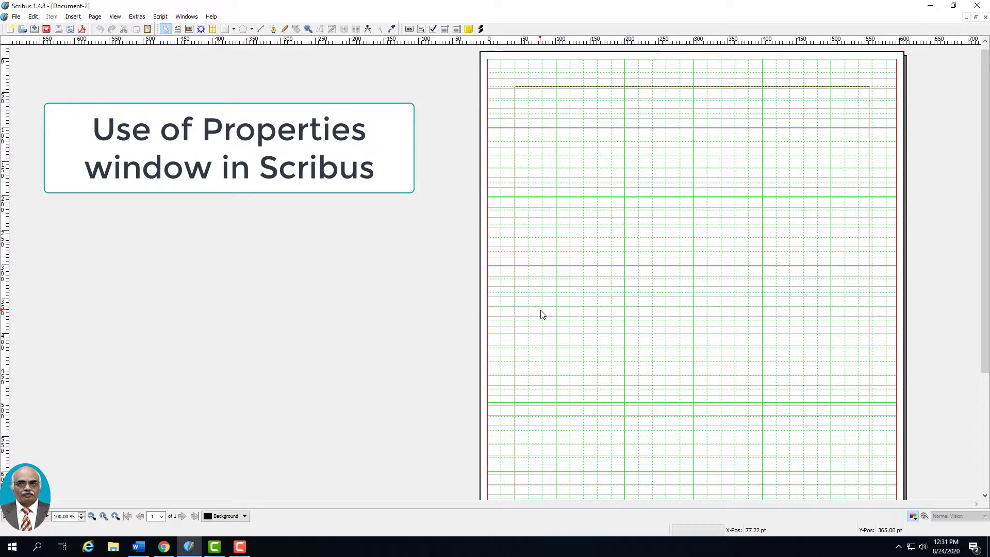
left_click(177, 29)
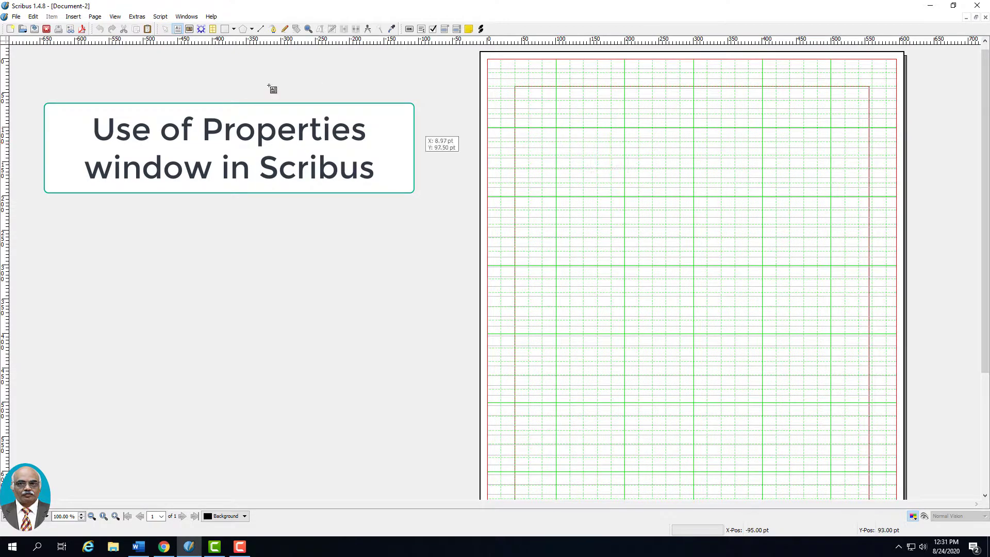
left_click(189, 28)
left_click_drag(567, 146, 779, 340)
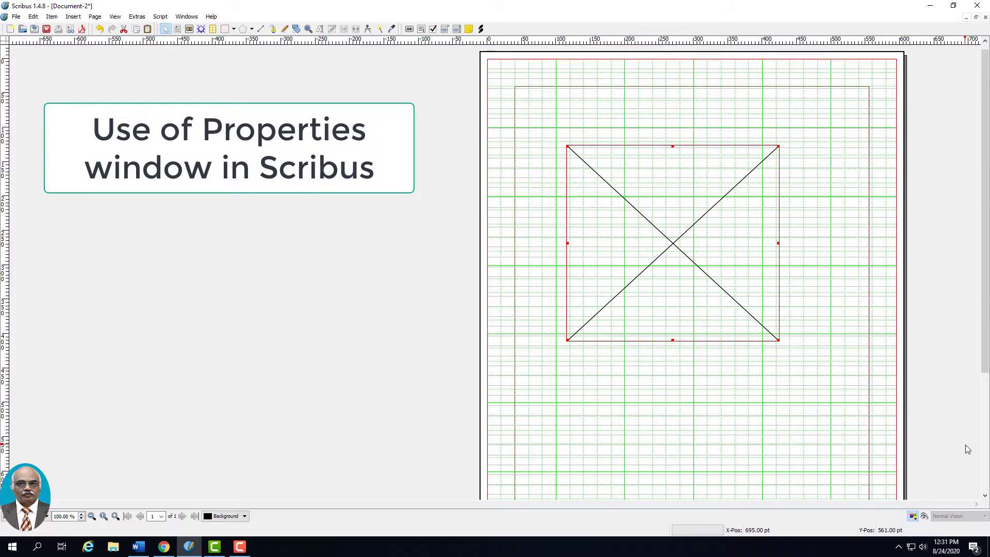
Load bodyaid.jpg from the hearingaids folder into the image frame
double_click(680, 244)
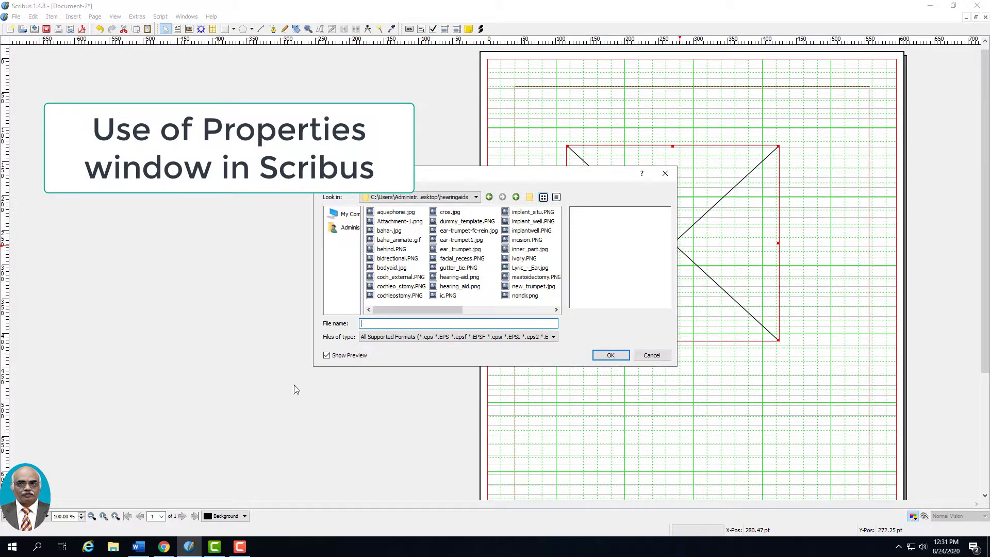
left_click(391, 268)
left_click(610, 356)
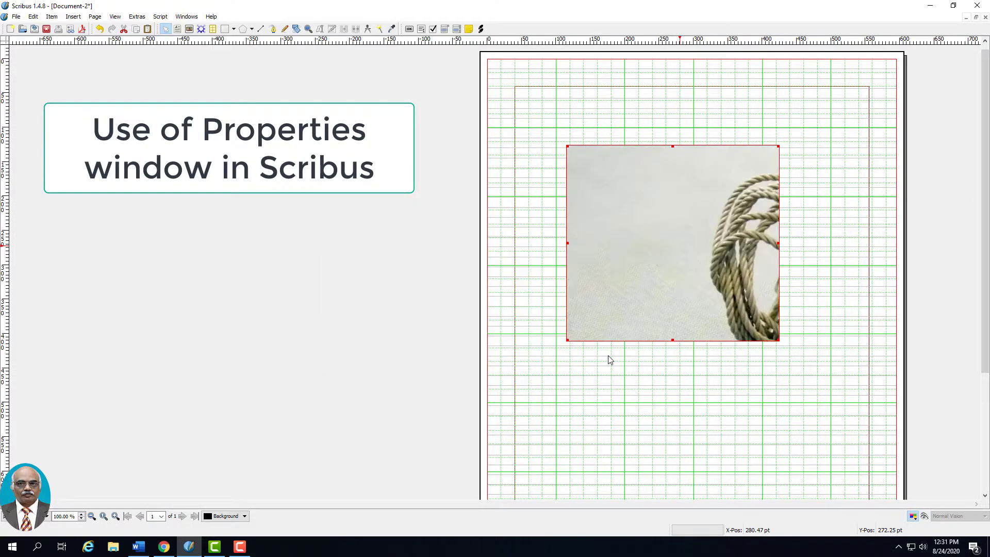
Open the image settings in the frame's properties and link the X and Y scaling
right_click(659, 277)
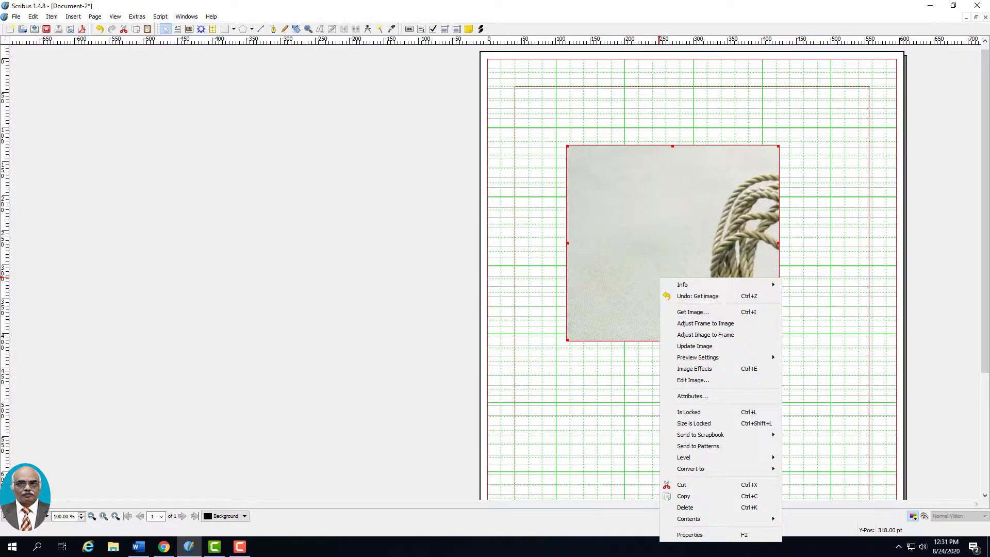
left_click(693, 537)
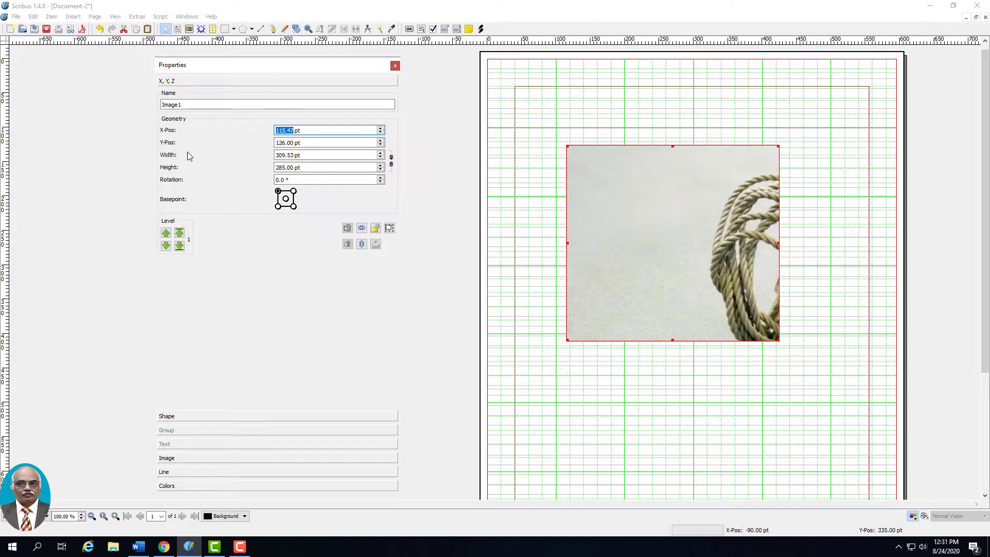
left_click(184, 457)
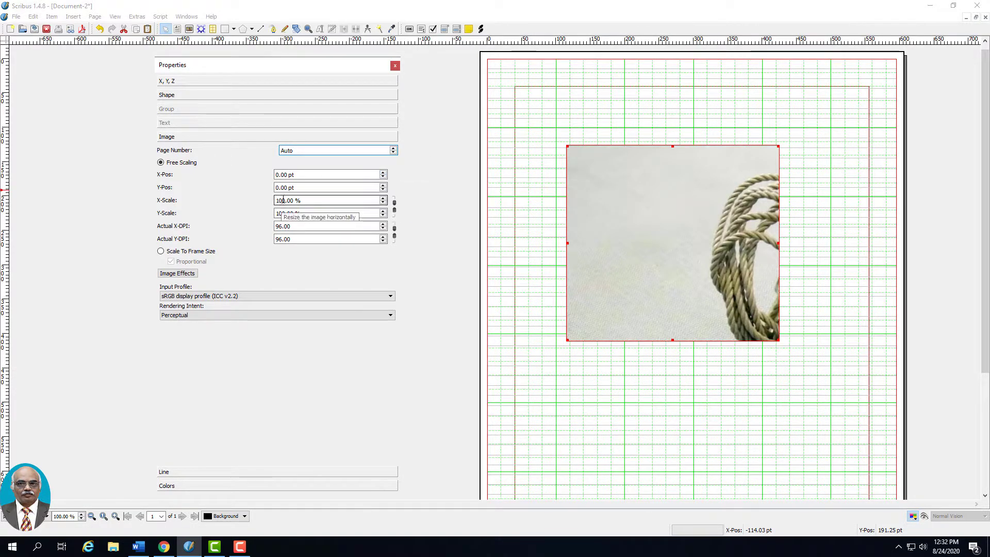
left_click(395, 206)
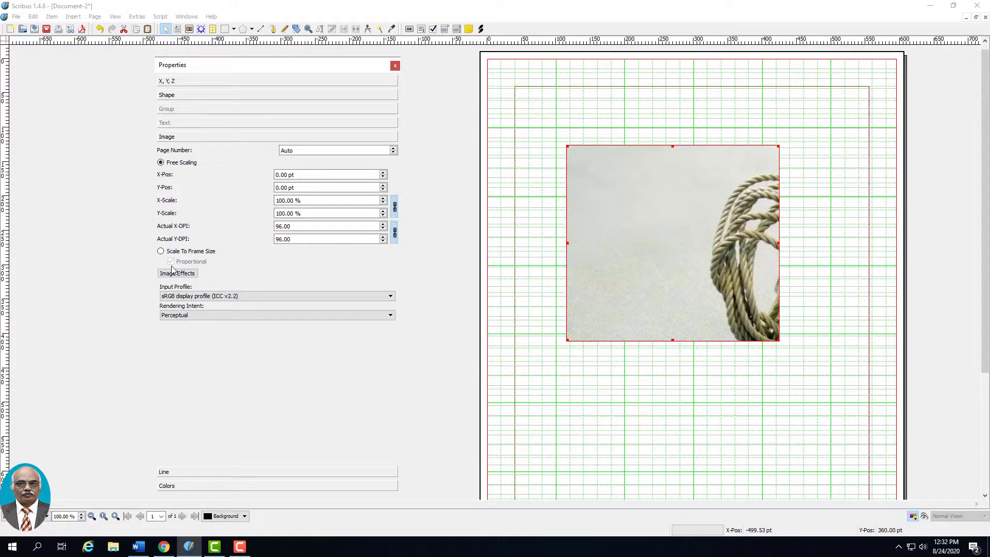
Scale the image to the frame size and compare Proportional on and off, leaving it off
left_click(161, 252)
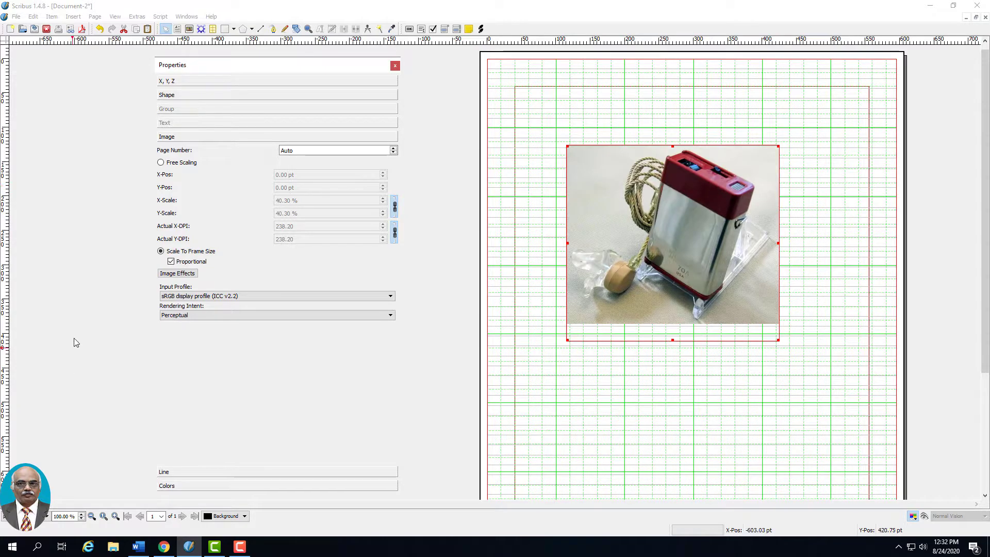
left_click(171, 262)
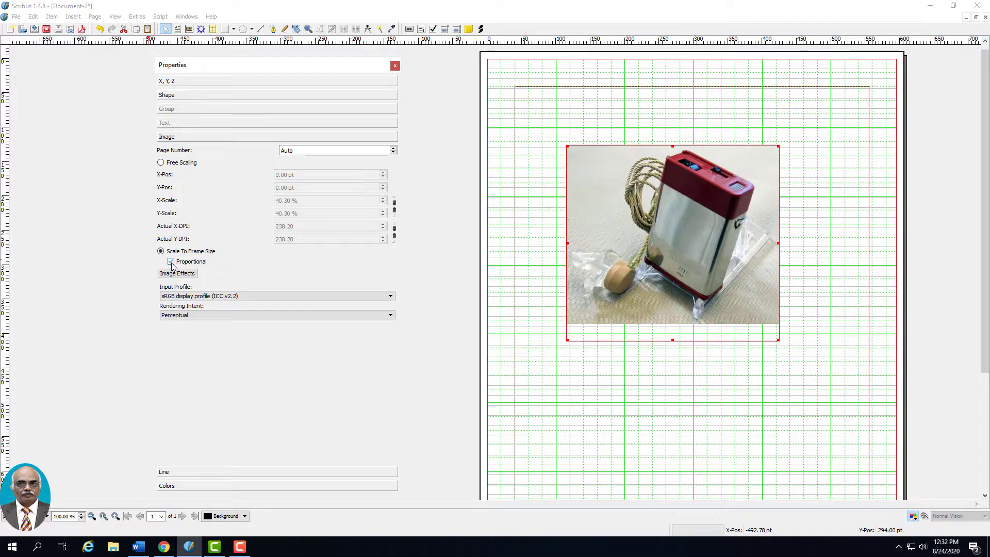
left_click(171, 262)
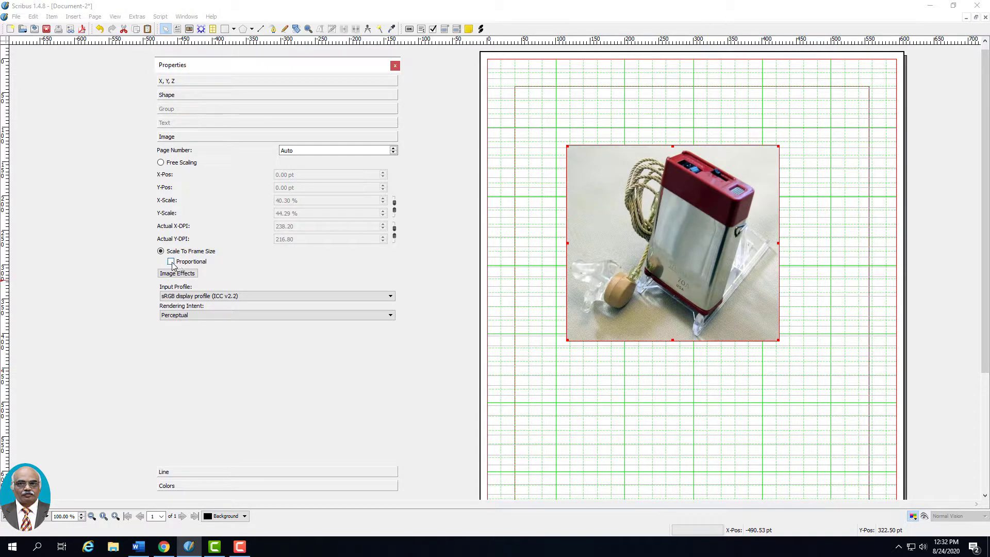
left_click(171, 261)
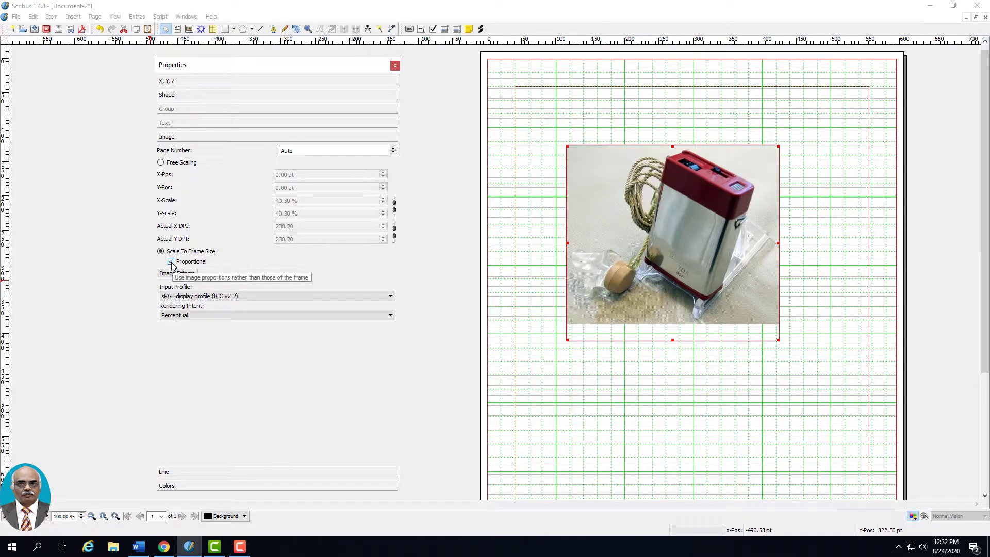
left_click(172, 262)
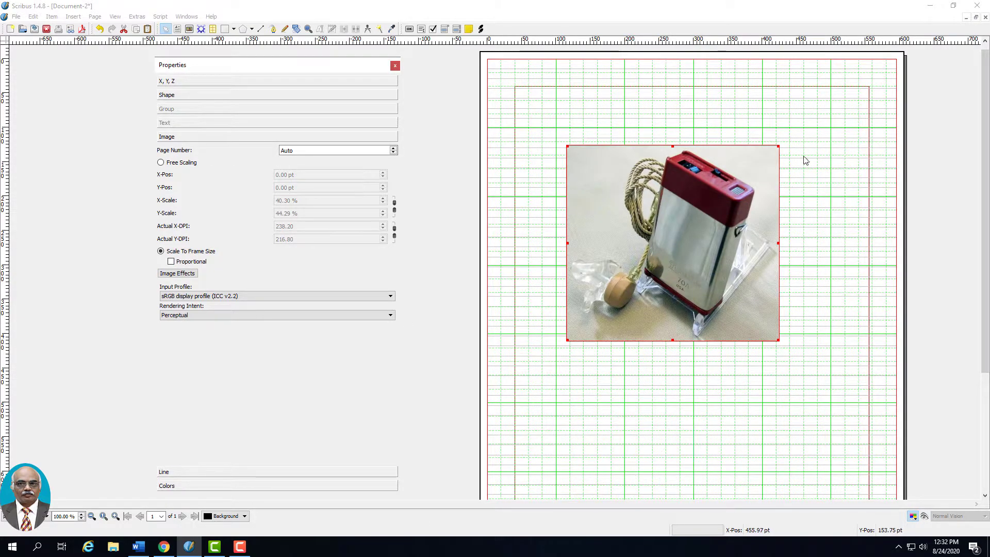
left_click(171, 262)
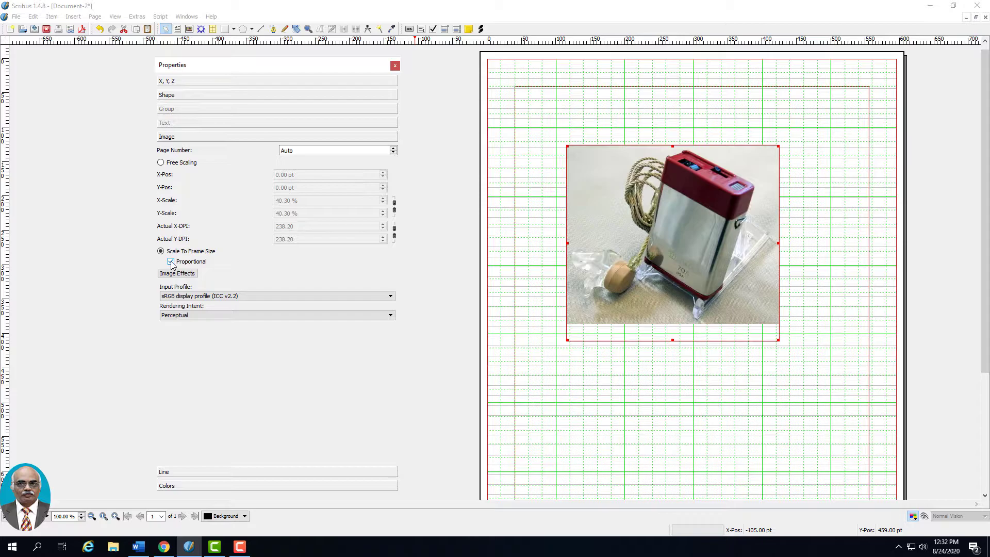
left_click(171, 262)
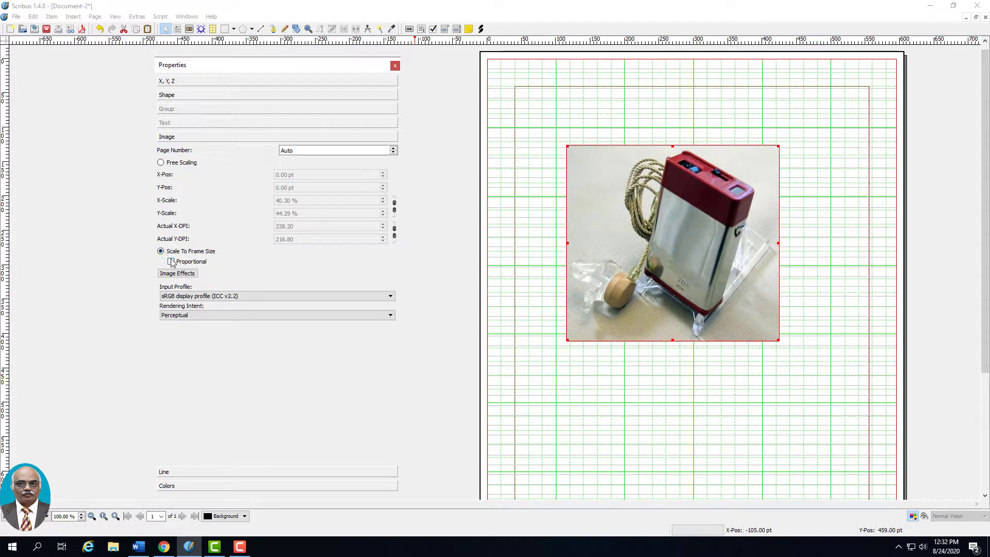
Switch the image to free scaling, link the X and Y scales and raise them to 44.30 %
left_click(161, 163)
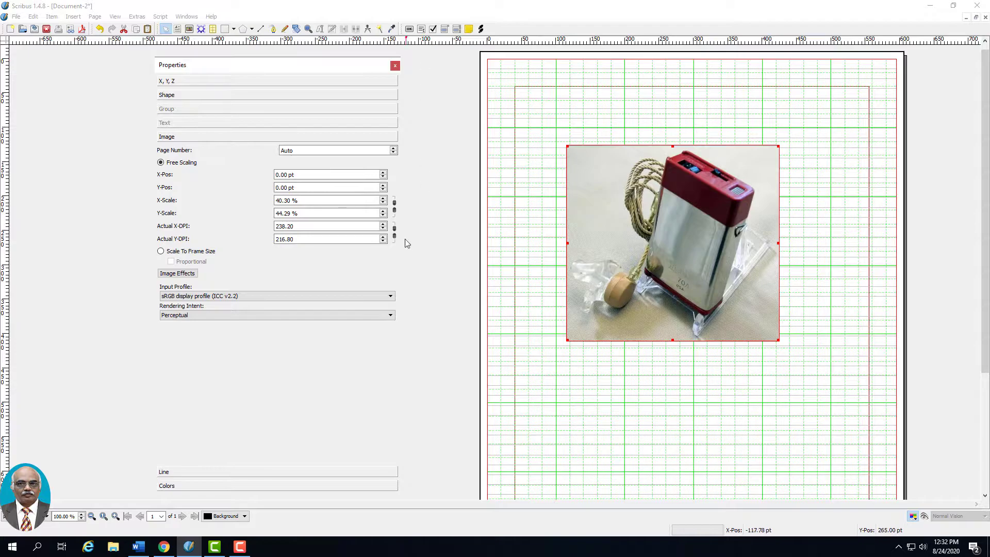
left_click(395, 207)
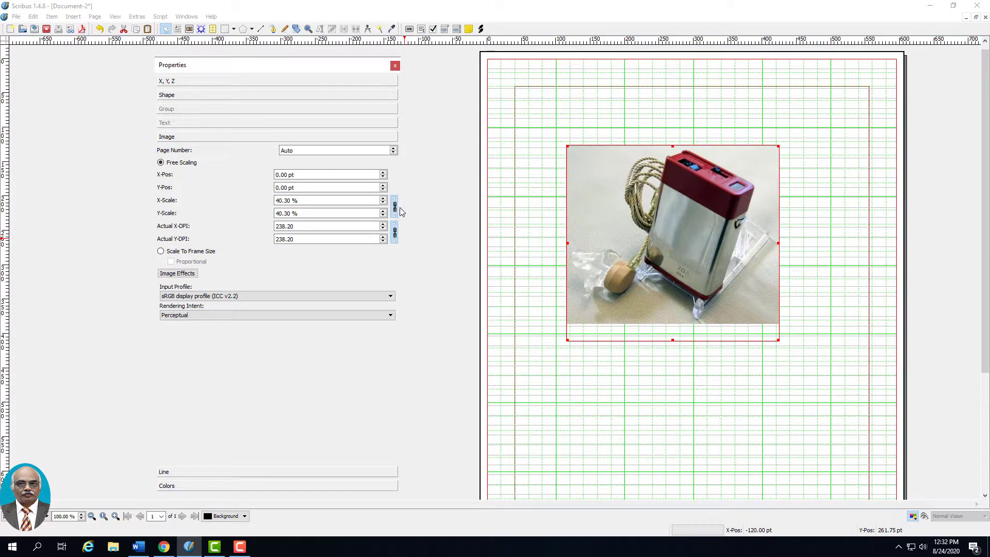
left_click(383, 198)
left_click(383, 198)
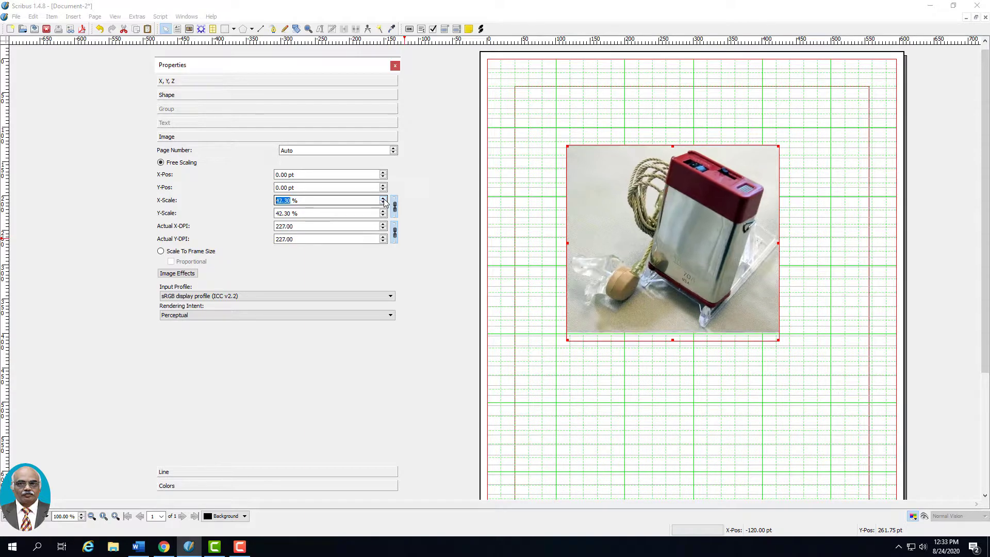
left_click(383, 198)
left_click(383, 198)
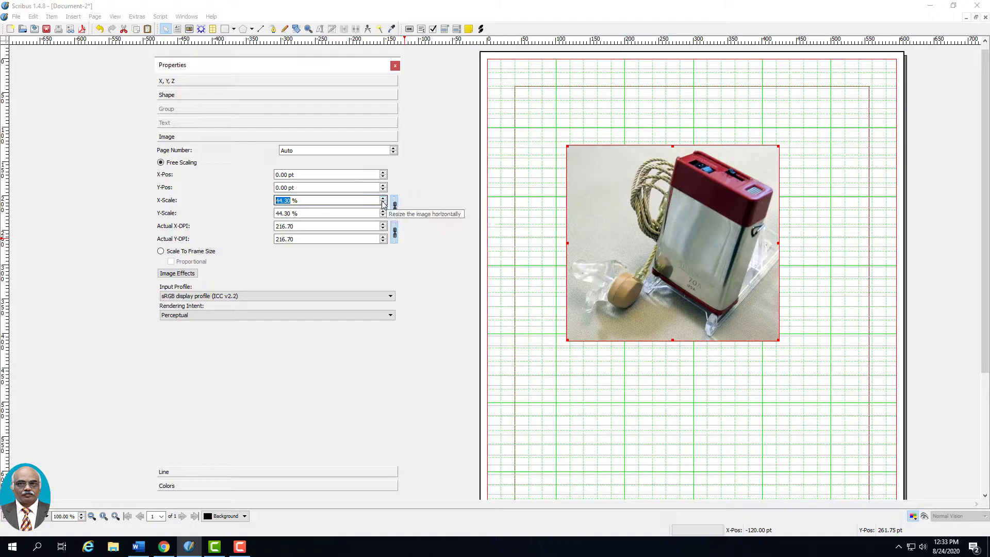
Reduce the image's linked X and Y scale to 37.30 %
left_click(383, 203)
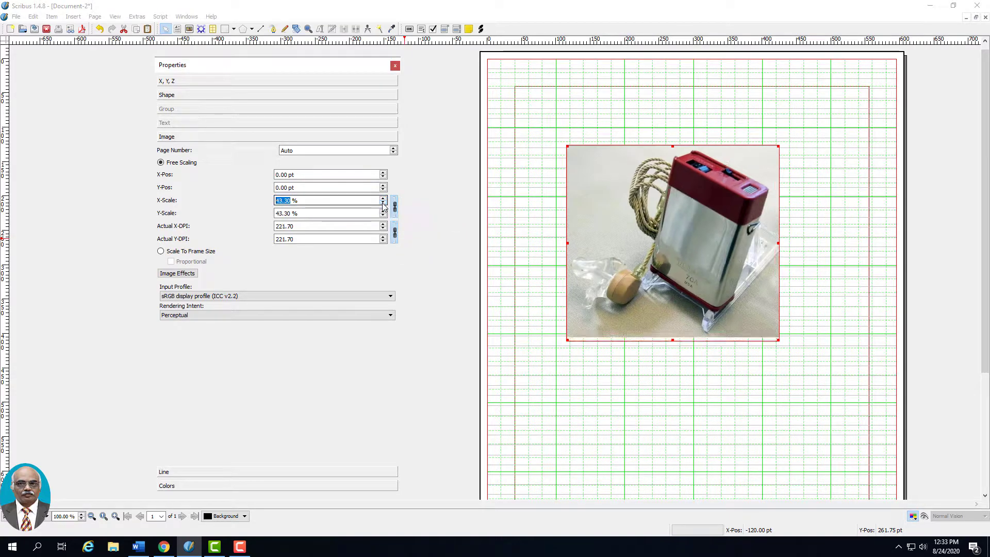
left_click(383, 203)
left_click(383, 202)
left_click(383, 203)
left_click(383, 203)
left_click(383, 202)
left_click(383, 202)
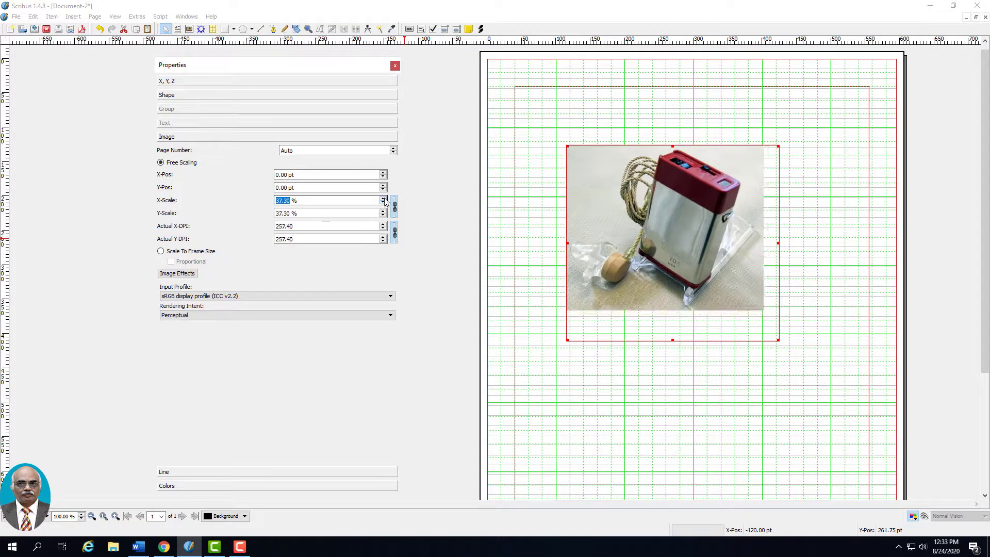
Enlarge the image's linked X and Y scale to 44.30 % and shift the frame very slightly to the right
left_click(384, 199)
left_click(383, 198)
left_click(383, 199)
left_click(384, 198)
left_click(383, 198)
left_click(383, 198)
left_click(383, 199)
left_click_drag(694, 273, 697, 272)
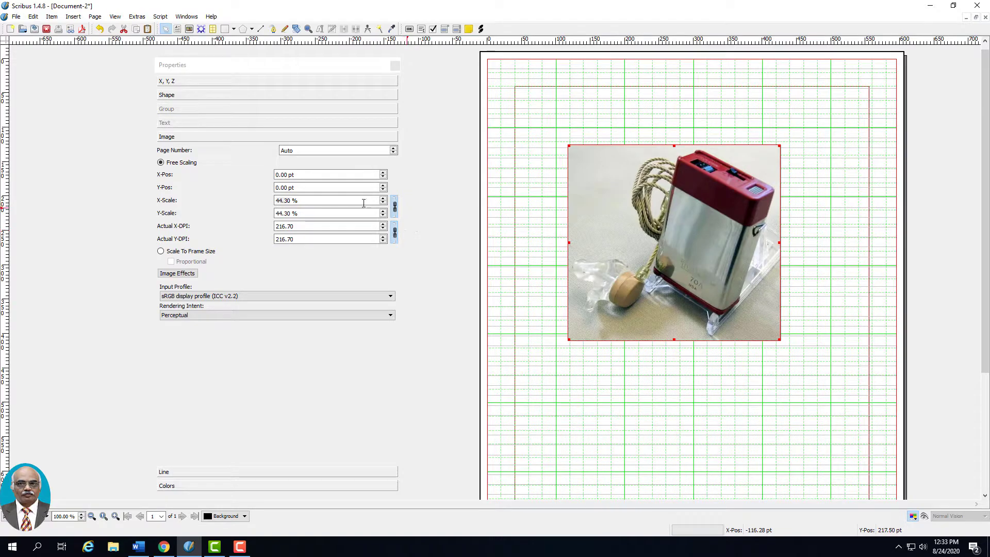
Shrink the image well below the frame size, and bring its linked X and Y scale up to 42.30 %
scroll(382, 204, "down", 3)
scroll(385, 205, "down", 6)
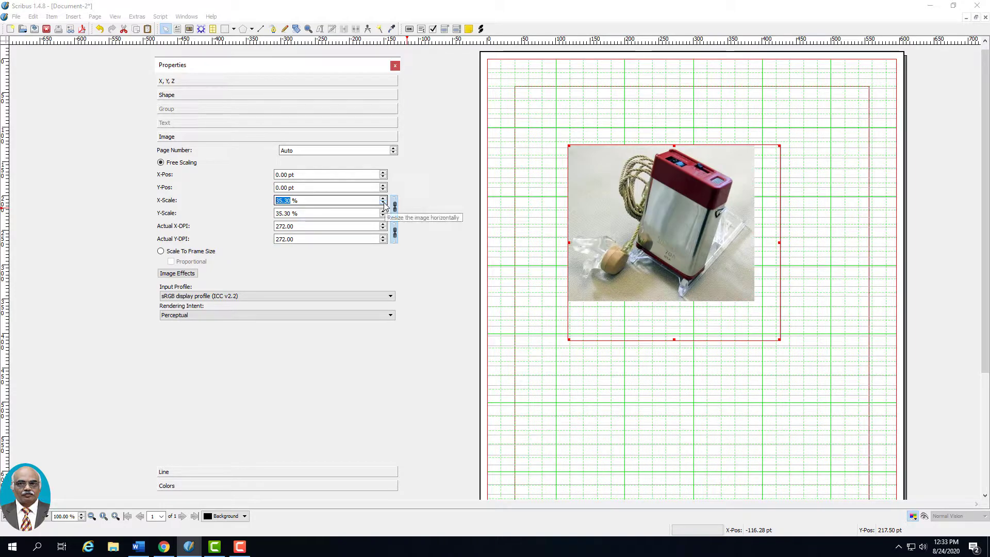
scroll(384, 201, "up", 4)
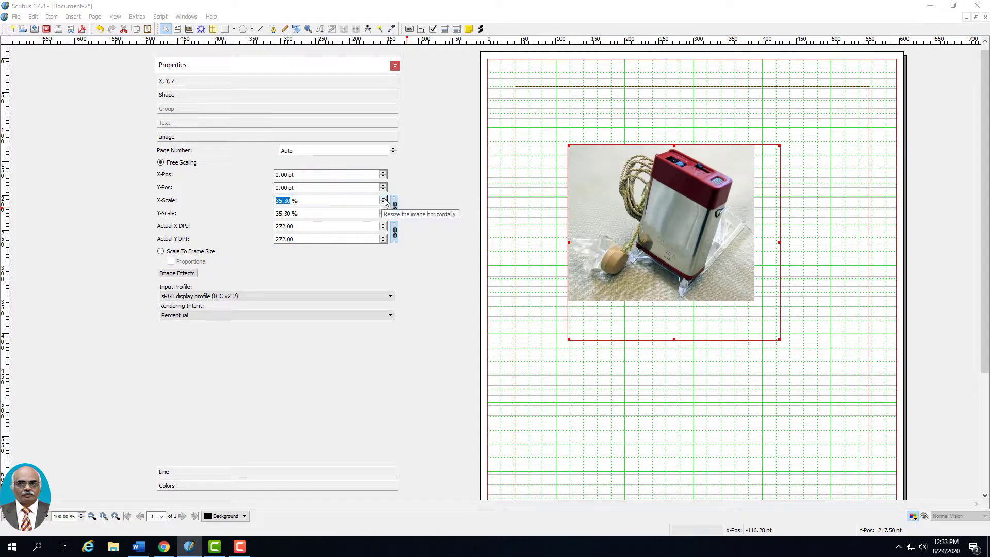
scroll(383, 201, "up", 2)
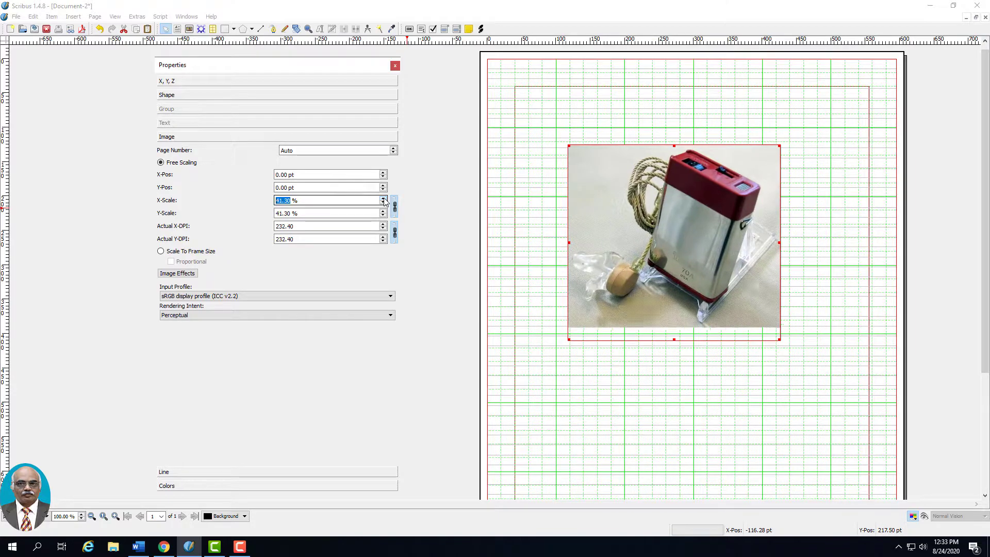
scroll(384, 201, "up", 1)
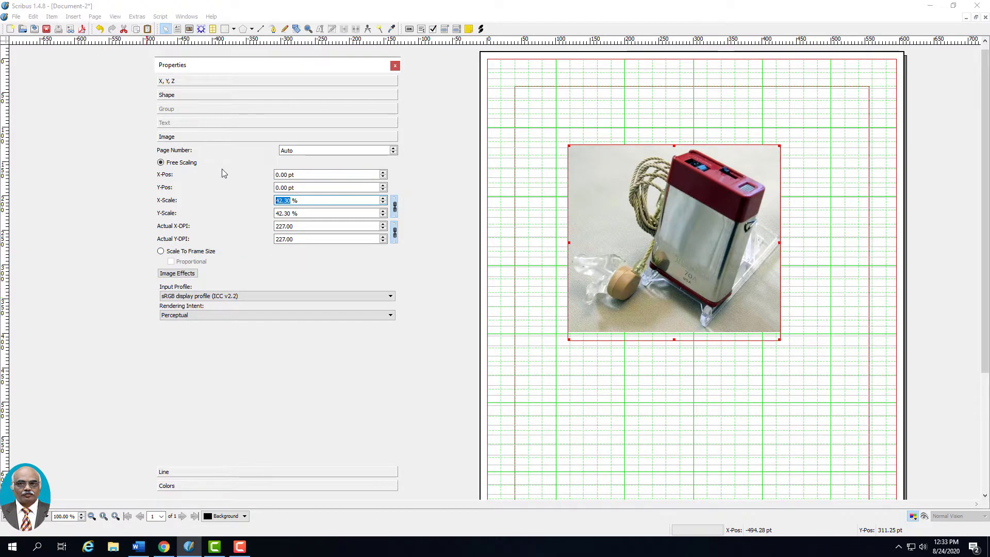
Scale the image to the frame size with Proportional enabled
left_click(161, 252)
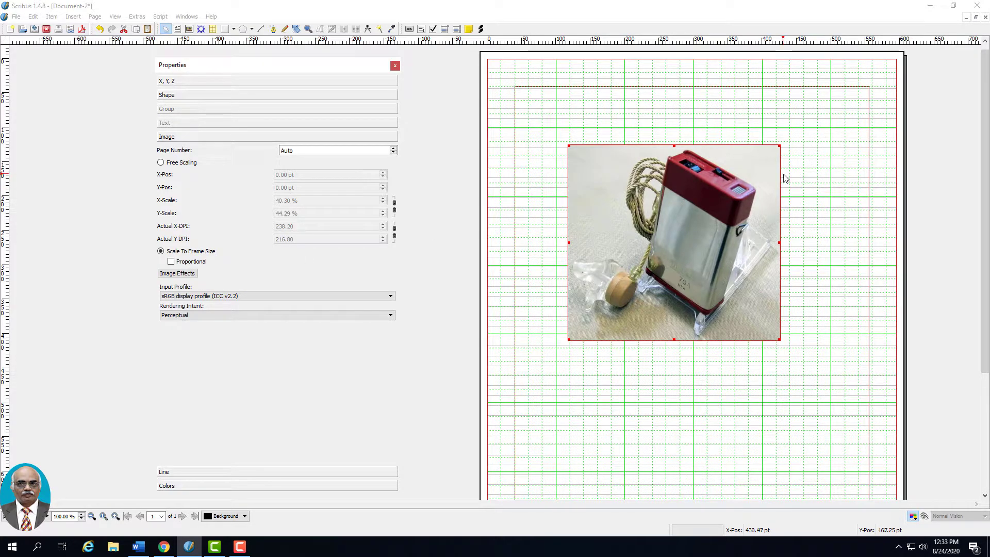
left_click(171, 262)
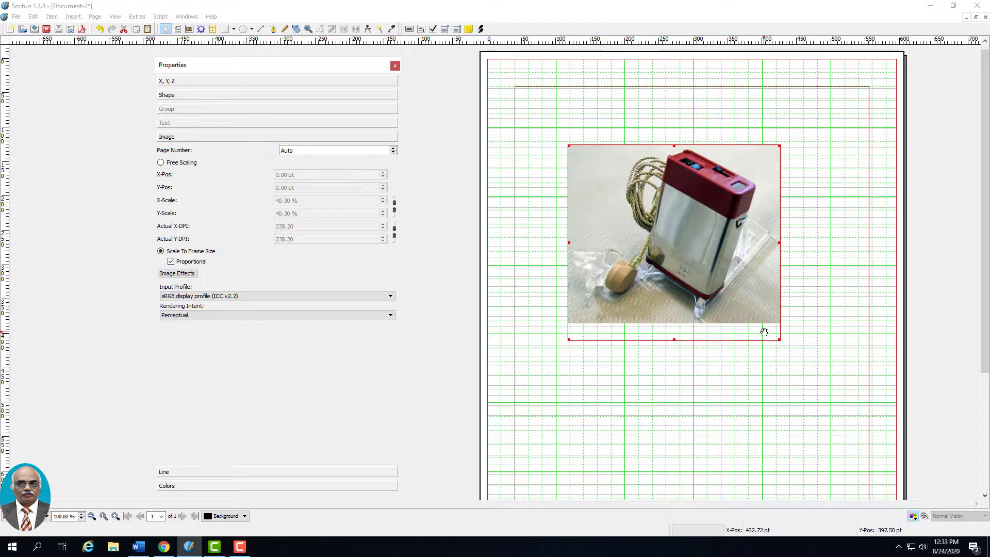
Add the Blur effect to the image through Image Effects and apply it
left_click(168, 278)
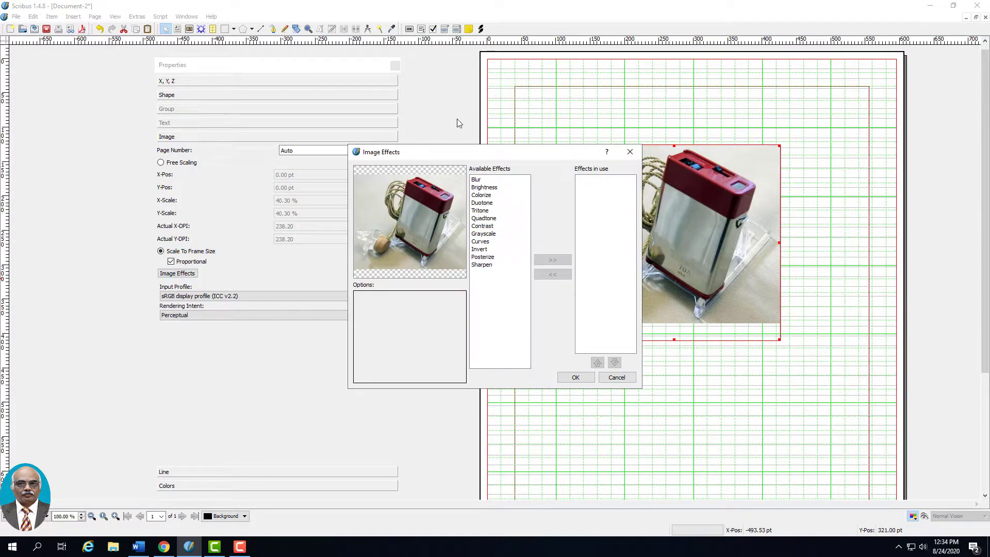
left_click_drag(480, 147, 226, 173)
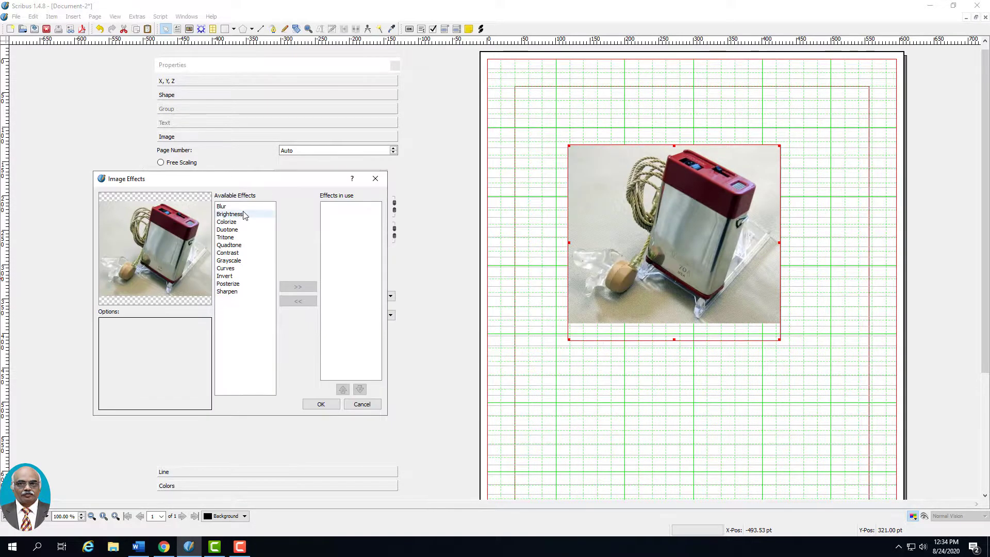
left_click(224, 208)
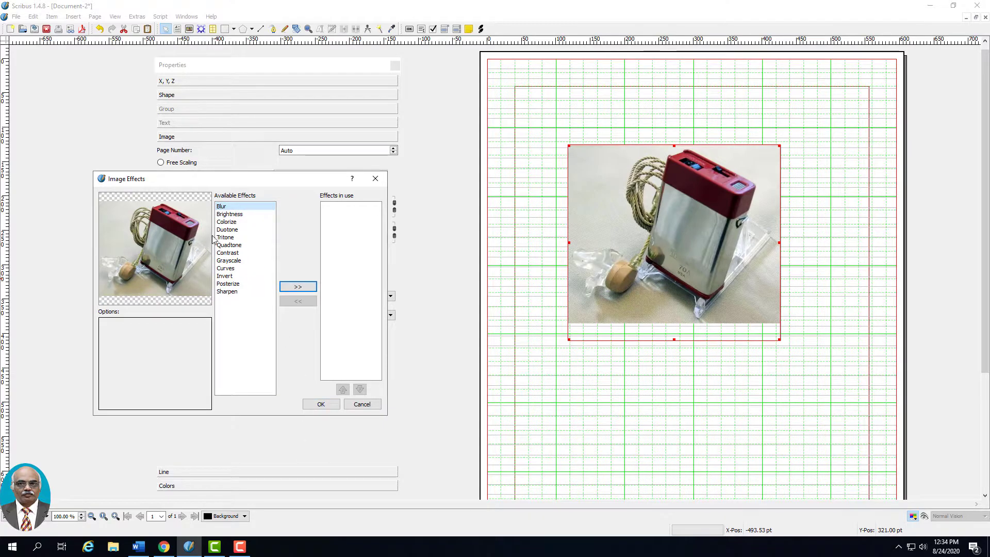
left_click(305, 287)
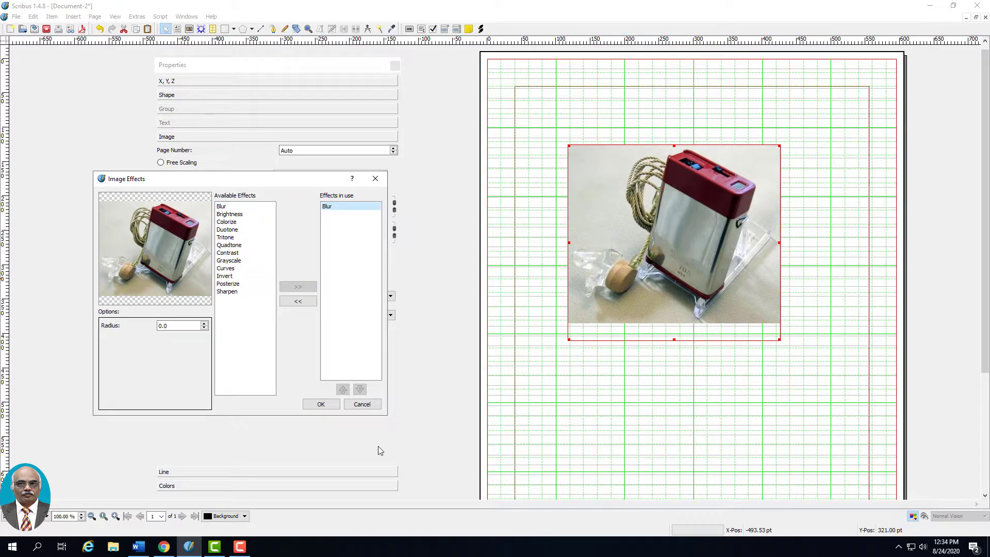
left_click(330, 404)
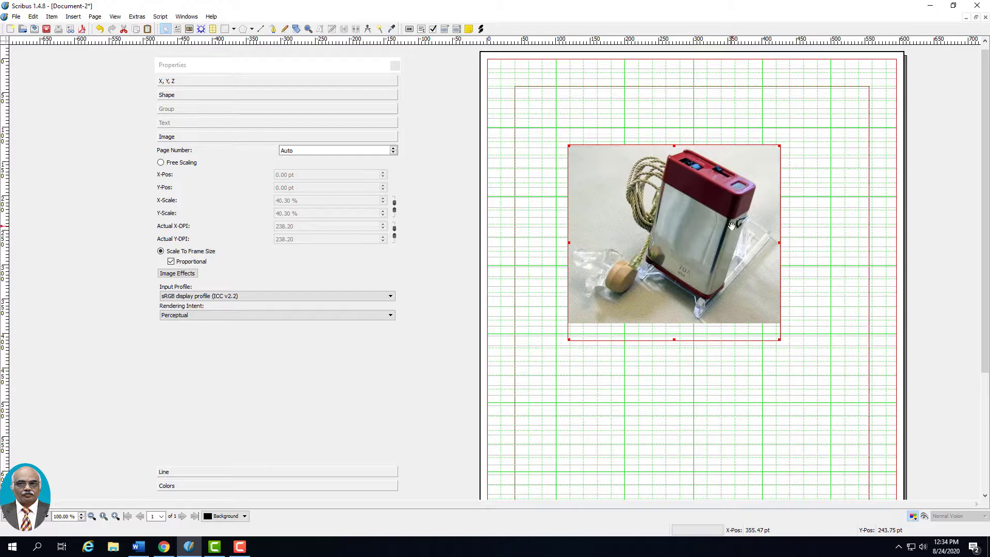
Add the Duotone effect to the image after Blur through Image Effects and apply it
left_click(178, 274)
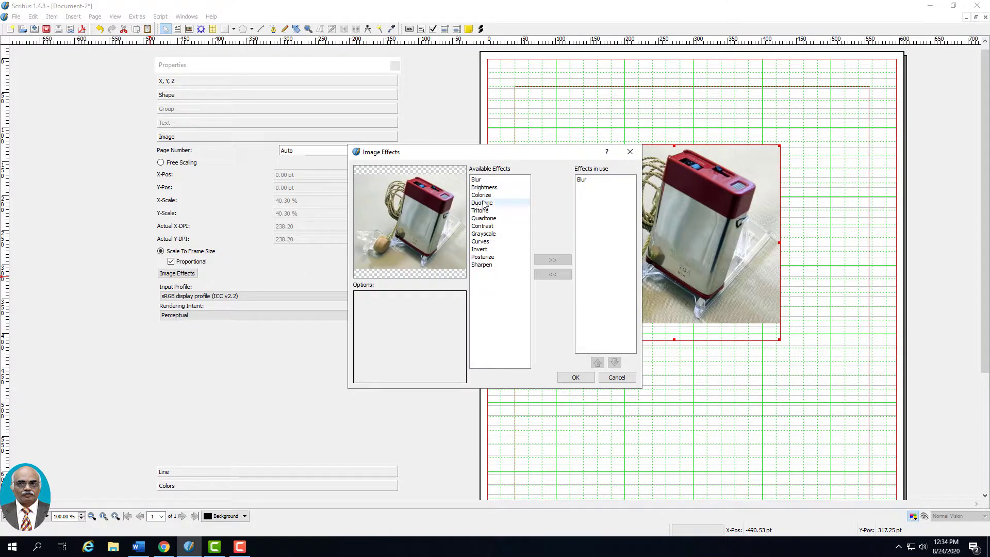
left_click(491, 204)
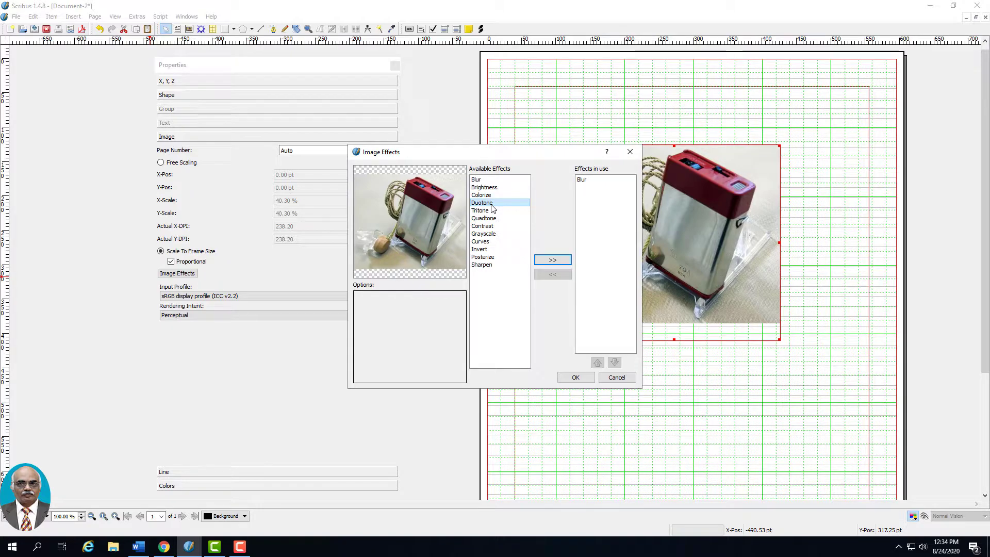
left_click(561, 261)
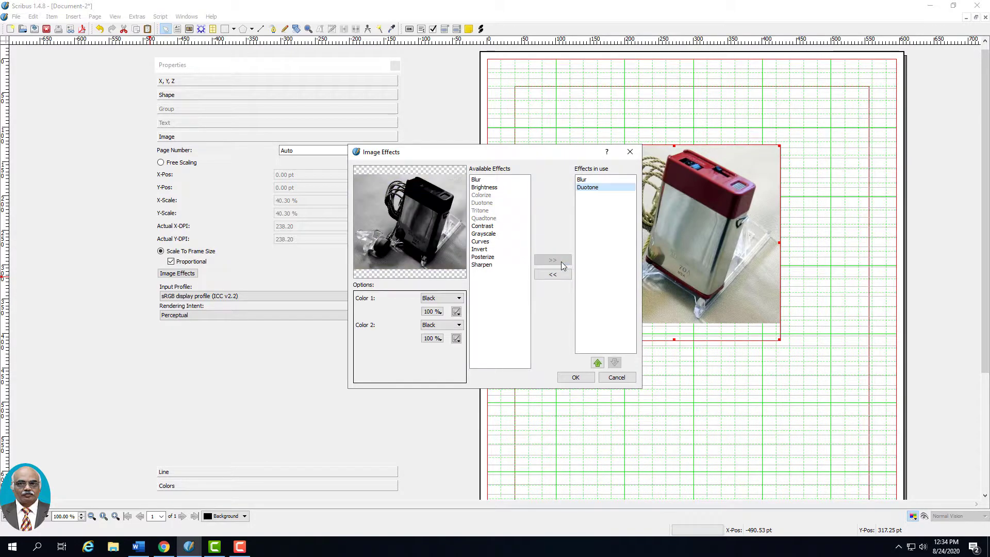
left_click(575, 377)
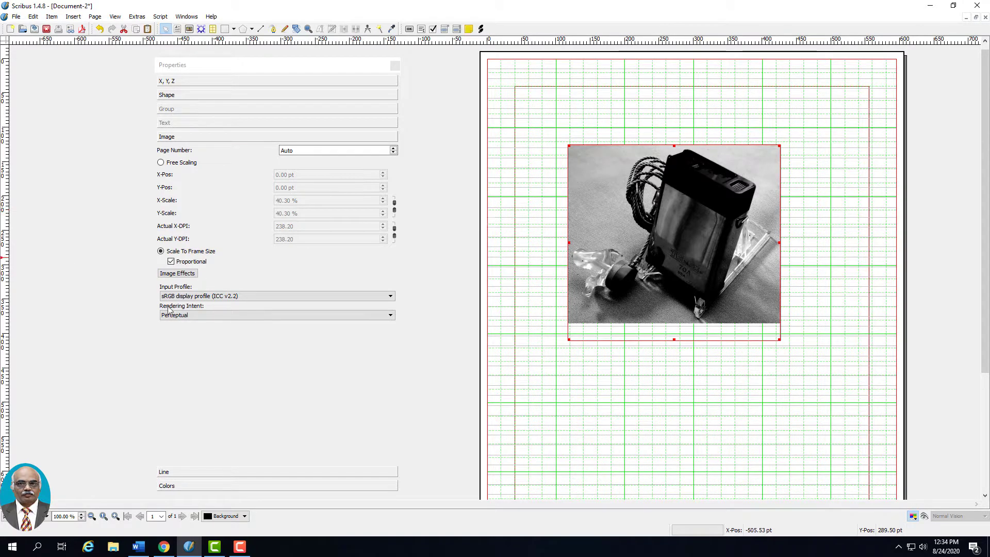
Add the Contrast effect to the image through Image Effects, leaving its value at 0, and apply it
left_click(176, 274)
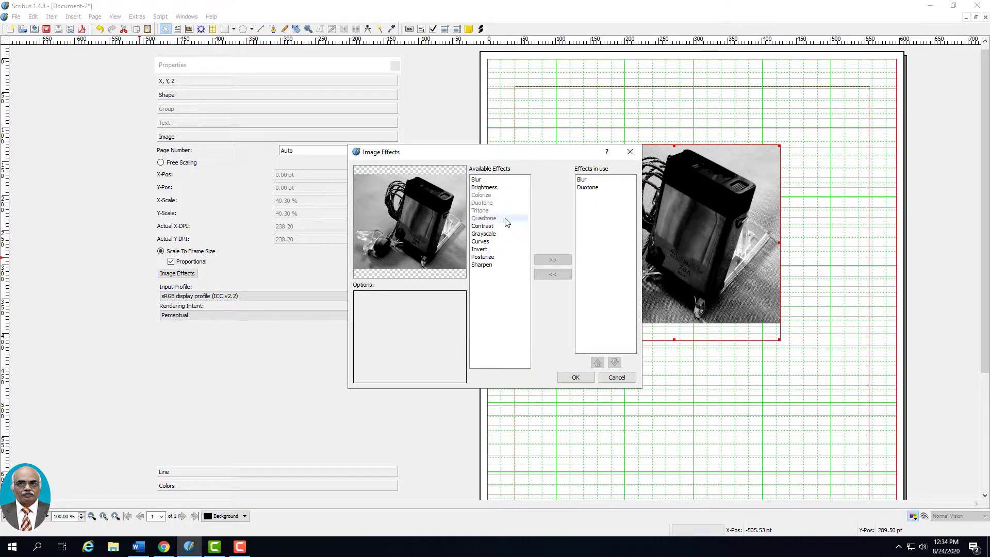
left_click(489, 227)
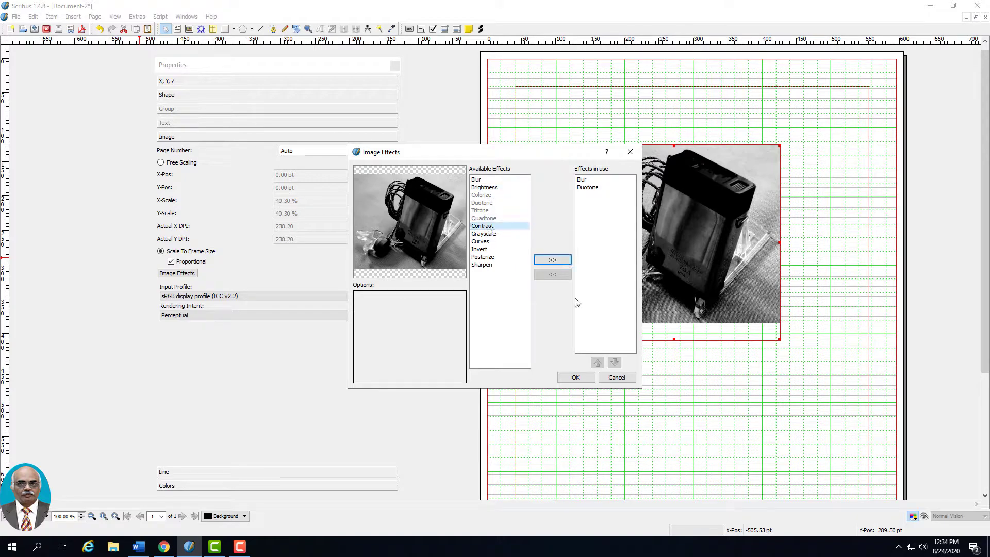
left_click(550, 261)
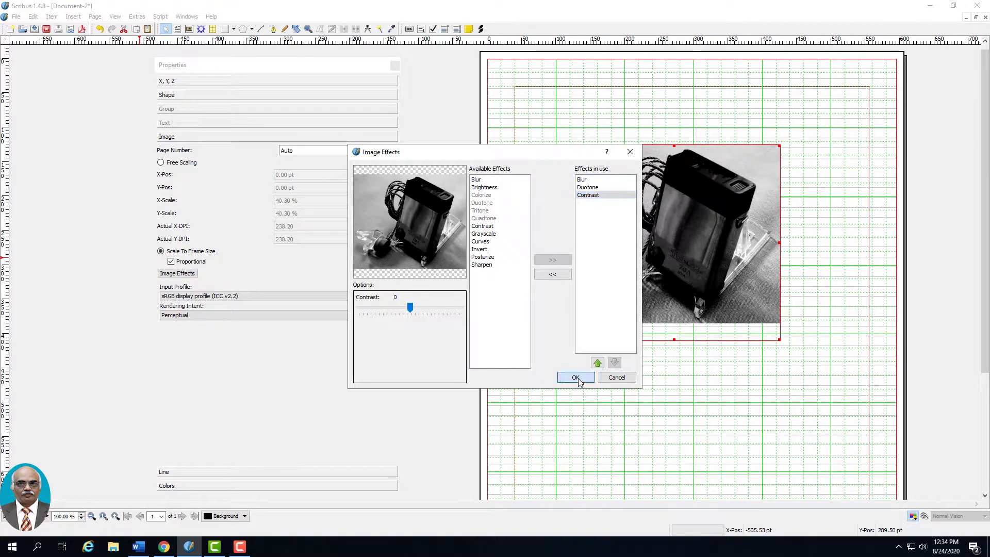
left_click(575, 378)
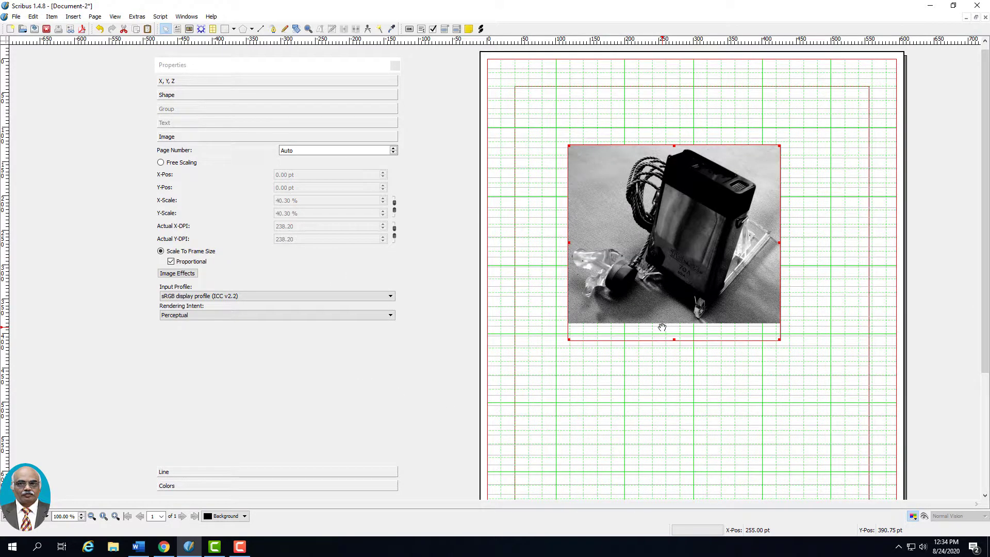
Add the Brightness effect to the image through Image Effects, leaving its value at 0, and apply it
left_click(174, 273)
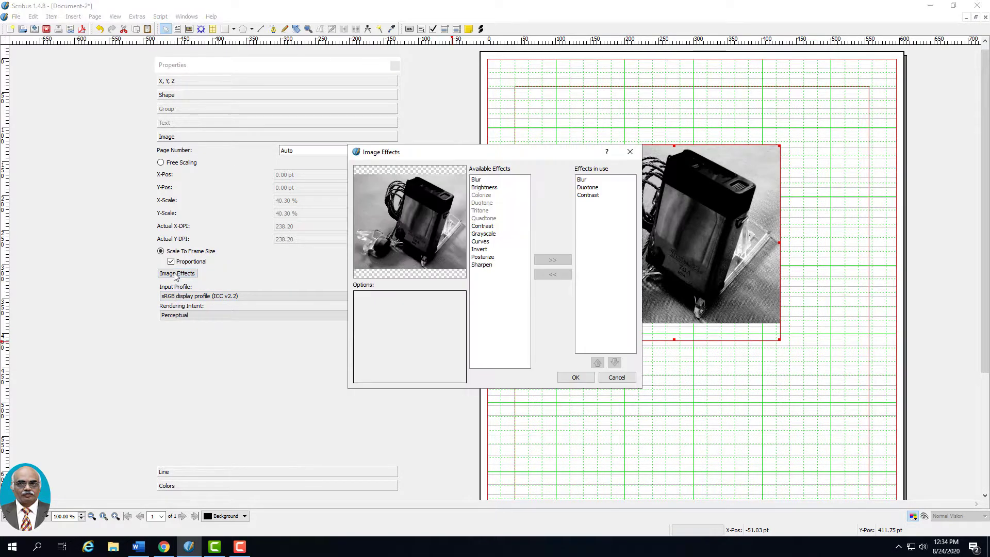
left_click(477, 189)
left_click(552, 260)
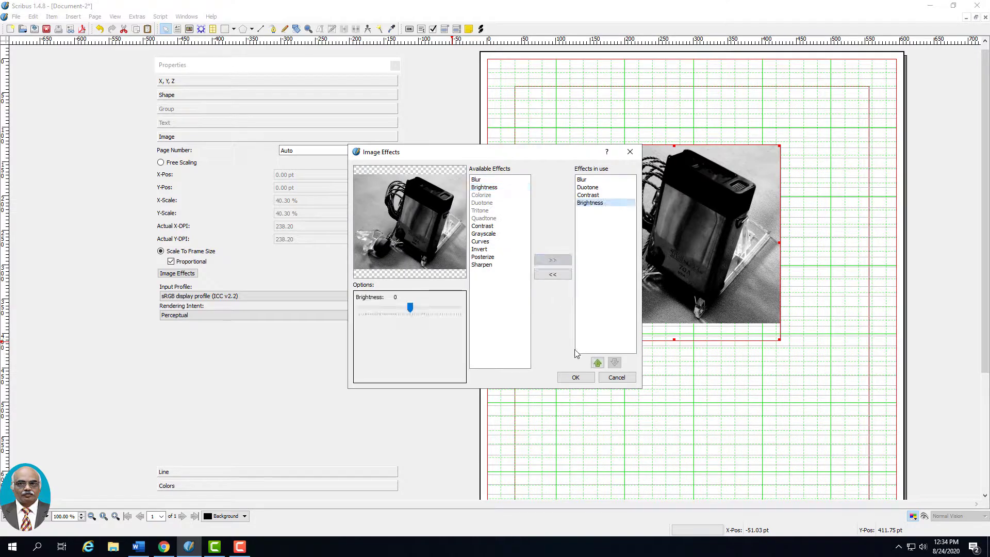
left_click(576, 377)
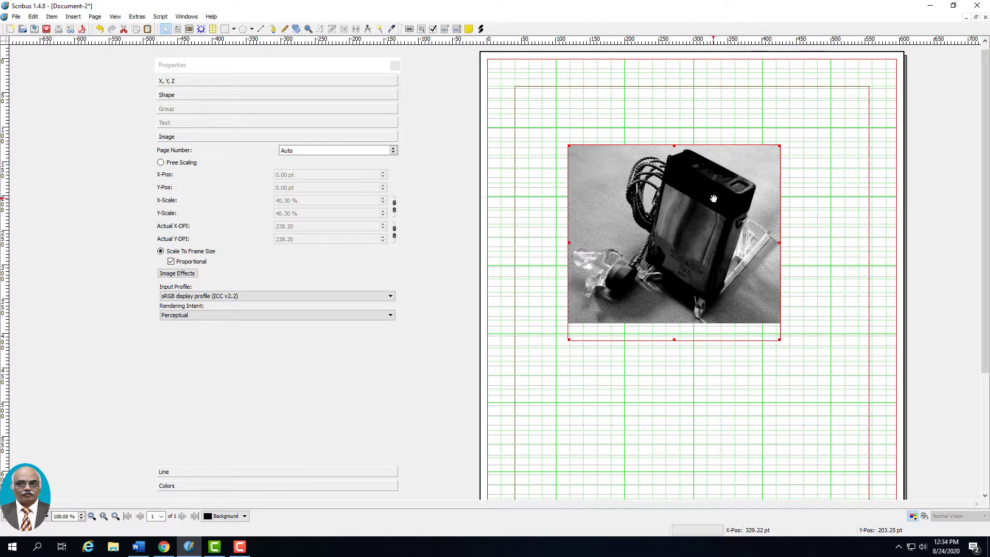
left_click(195, 98)
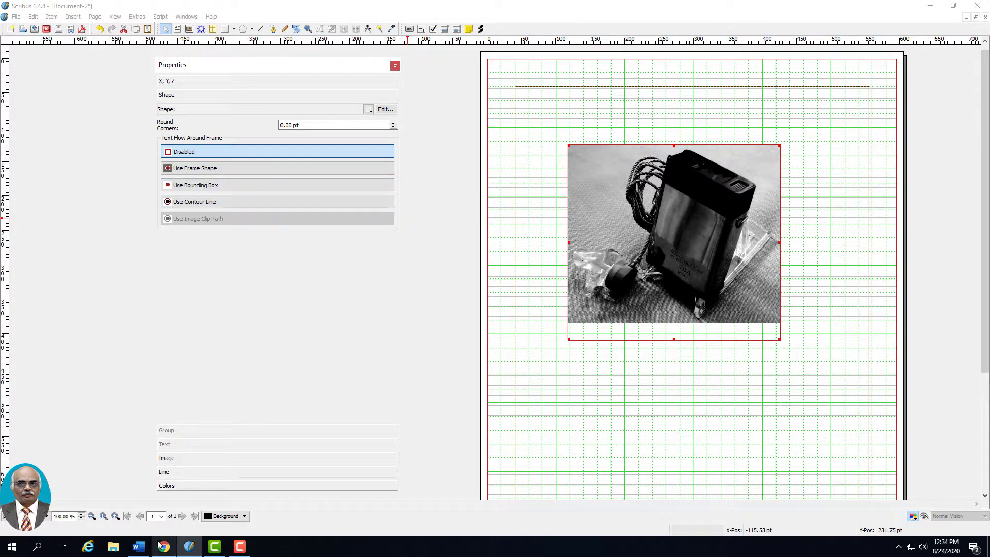
left_click(159, 458)
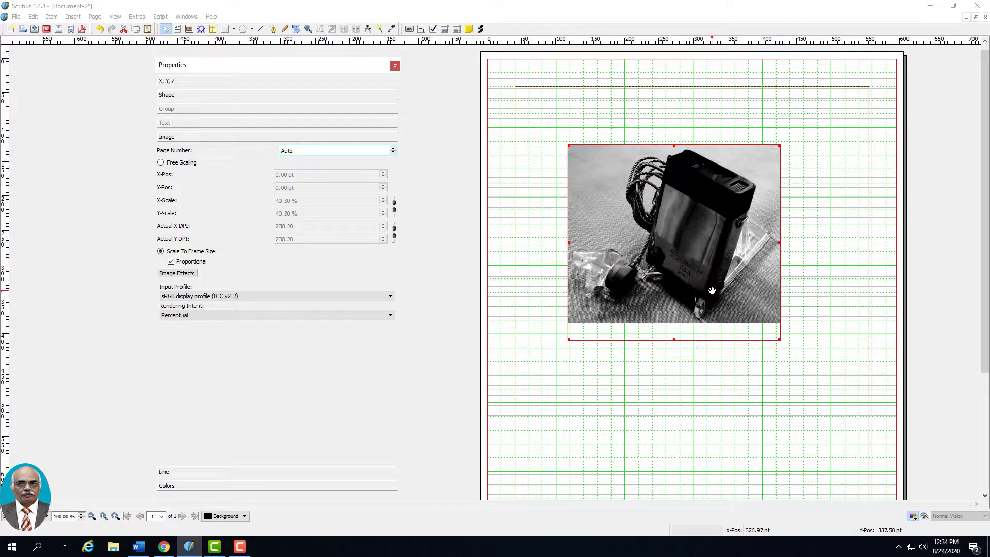
left_click(663, 219)
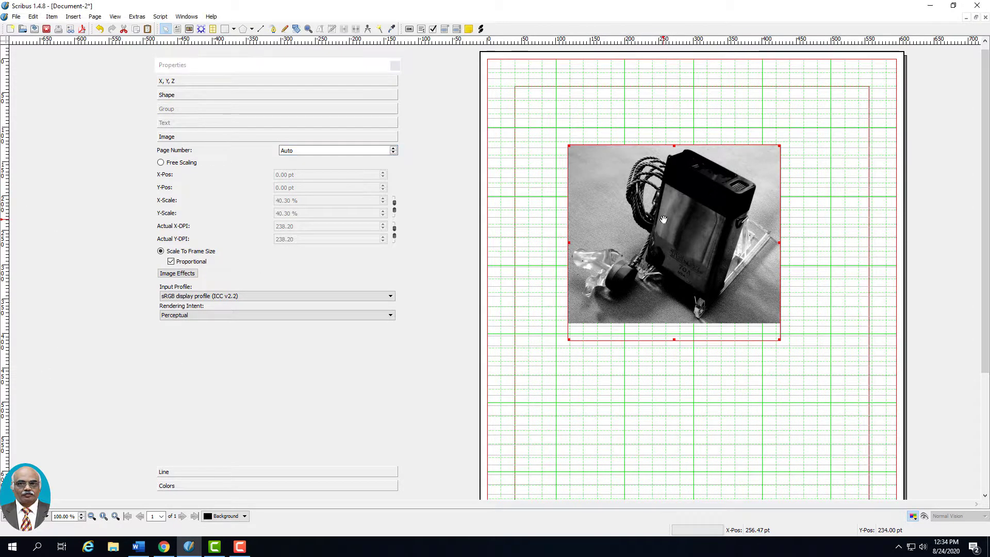
Switch the image to Free Scaling, shift it horizontally within the frame, and settle its X-Pos at 1.00 pt
left_click(160, 162)
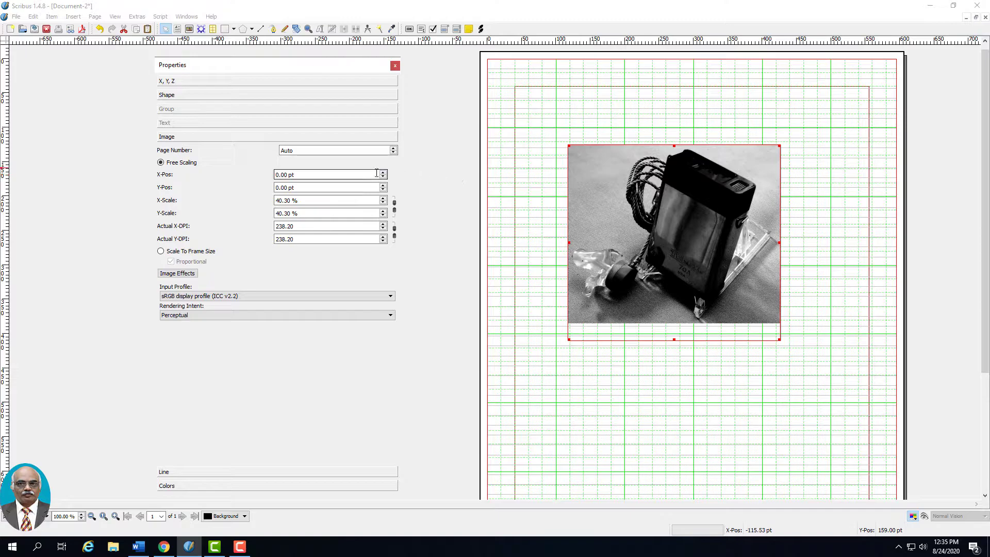
left_click(383, 172)
left_click(383, 173)
left_click(384, 172)
left_click(383, 173)
left_click(384, 173)
left_click(384, 173)
left_click(384, 173)
left_click(384, 174)
left_click(384, 177)
left_click(384, 177)
left_click(384, 177)
left_click(384, 177)
left_click(384, 177)
left_click(384, 177)
left_click(384, 177)
left_click(384, 177)
left_click(384, 177)
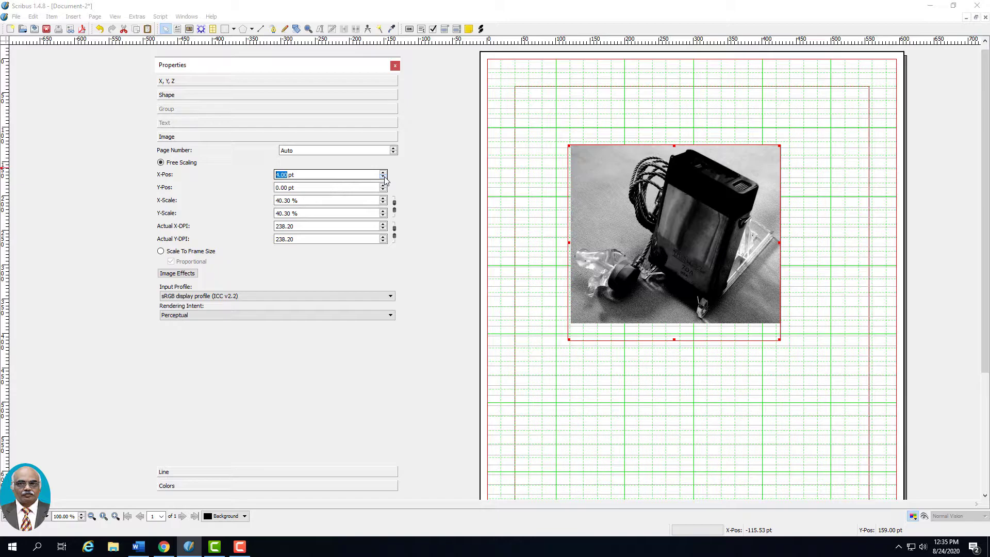
left_click(384, 178)
left_click(384, 177)
left_click(384, 177)
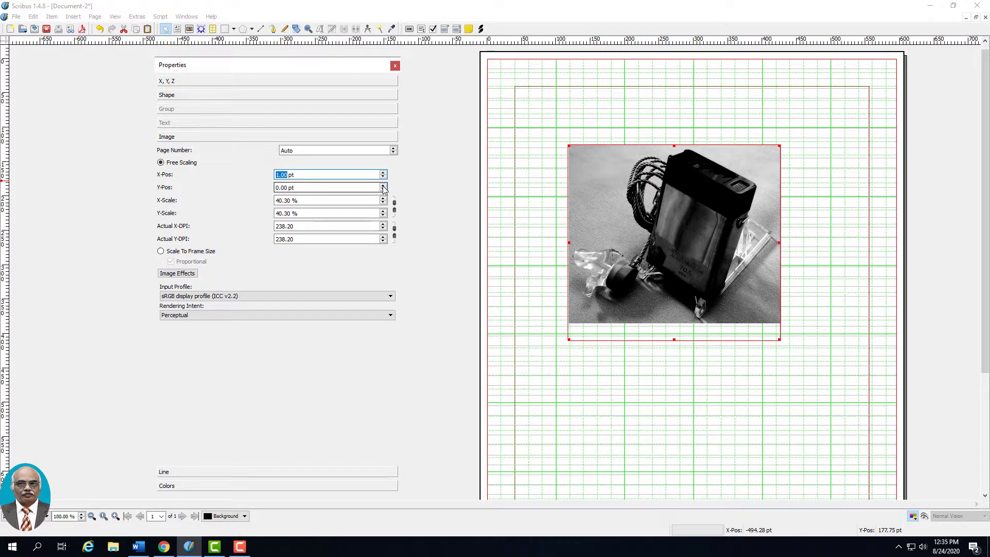
Move the image down within its frame by raising its Y-Pos to 21.00 pt
left_click(383, 186)
left_click(383, 185)
left_click(383, 185)
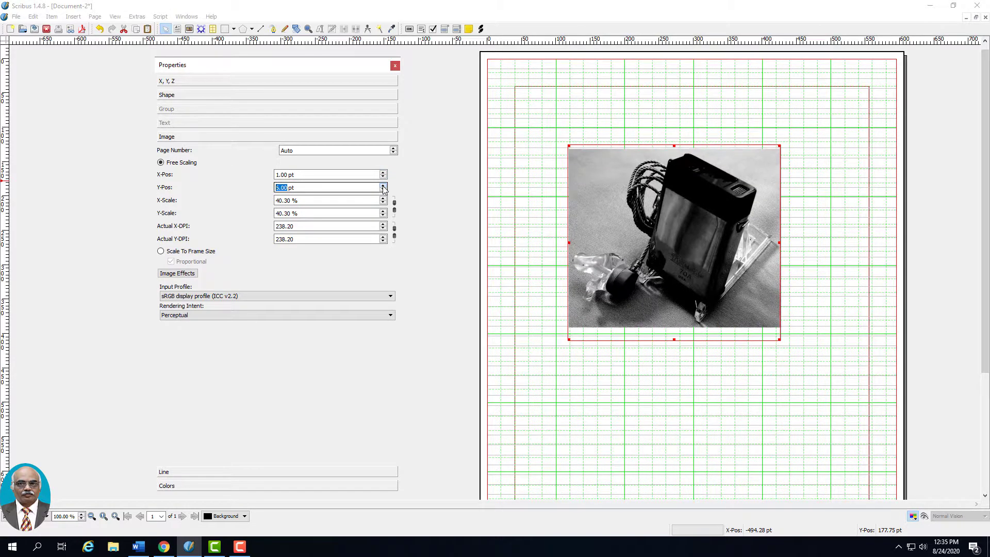
left_click(383, 186)
left_click(383, 186)
left_click(383, 186)
left_click(383, 185)
left_click(383, 186)
left_click(383, 186)
left_click(383, 185)
left_click(383, 185)
left_click(383, 185)
left_click(383, 186)
left_click(383, 185)
left_click(383, 186)
left_click(383, 186)
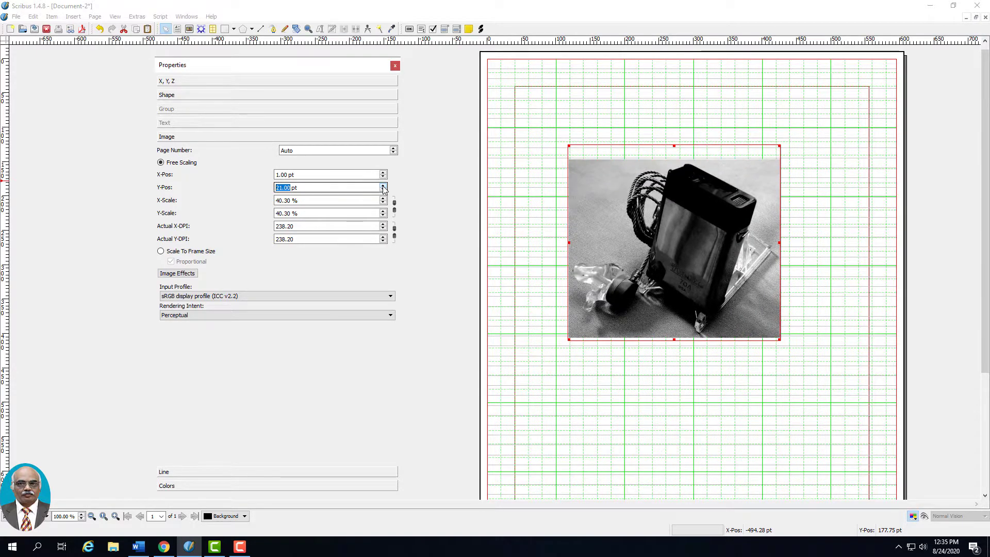
Move the image back up within its frame by lowering its Y-Pos to 3.00 pt
left_click(383, 190)
left_click(383, 190)
left_click(383, 190)
left_click(383, 191)
left_click(383, 190)
left_click(383, 190)
left_click(383, 190)
left_click(383, 190)
left_click(383, 191)
left_click(383, 190)
left_click(383, 190)
left_click(383, 191)
left_click(383, 190)
left_click(383, 190)
left_click(383, 190)
left_click(383, 190)
left_click(383, 190)
left_click(383, 191)
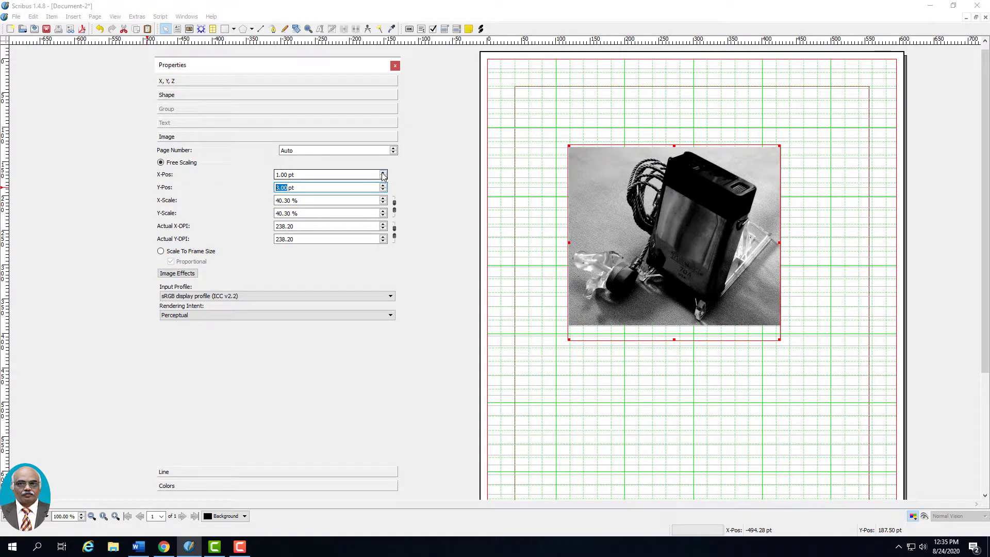
Shift the image horizontally within the frame to an X-Pos of 5.00 pt and return it to 1.00 pt
left_click(383, 173)
left_click(383, 173)
left_click(383, 173)
left_click(383, 173)
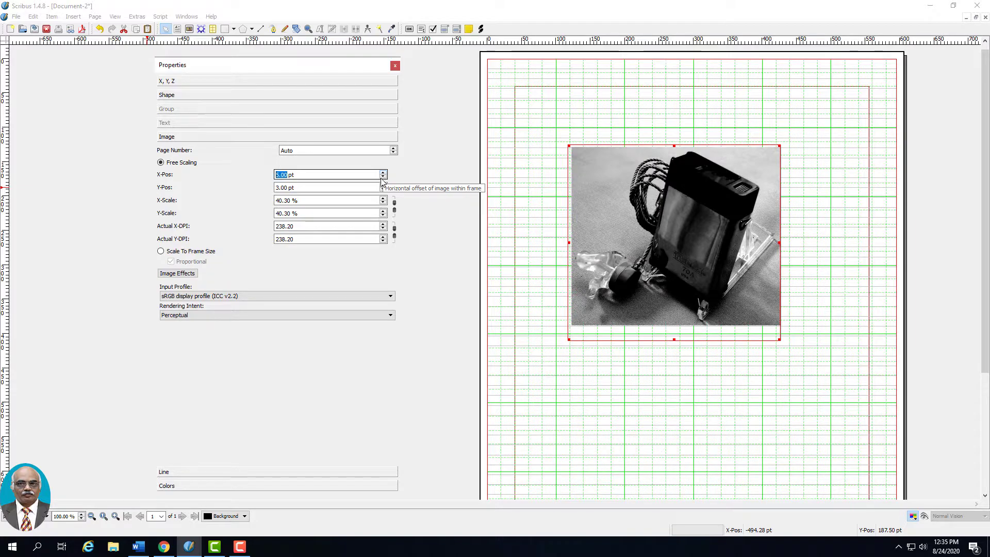
left_click(384, 178)
left_click(383, 177)
left_click(383, 177)
left_click(383, 177)
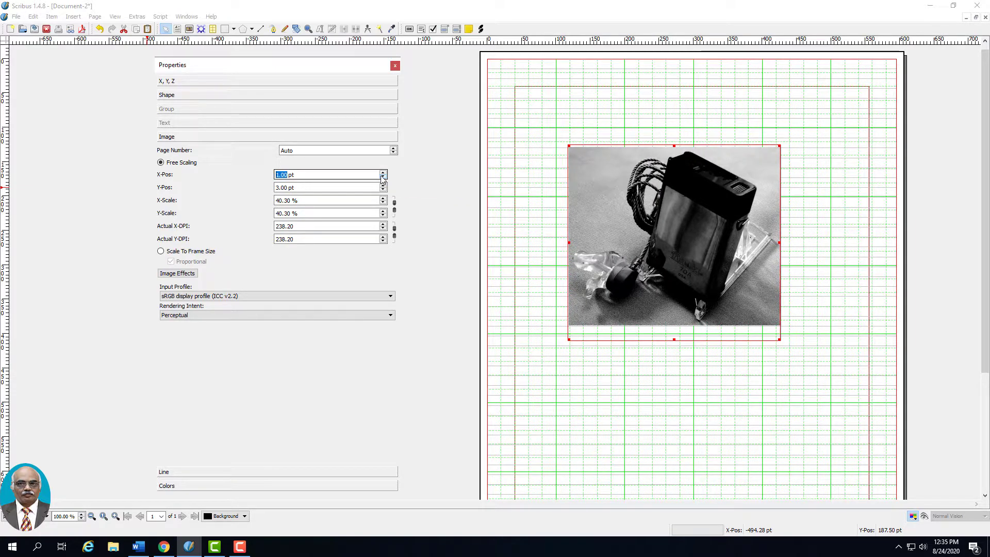
Shift the image up and down within the frame and settle its Y-Pos at 6.00 pt
left_click(383, 191)
left_click(382, 190)
left_click(383, 190)
left_click(382, 190)
left_click(383, 185)
left_click(383, 184)
left_click(383, 184)
left_click(383, 185)
left_click(383, 185)
left_click(383, 185)
left_click(383, 185)
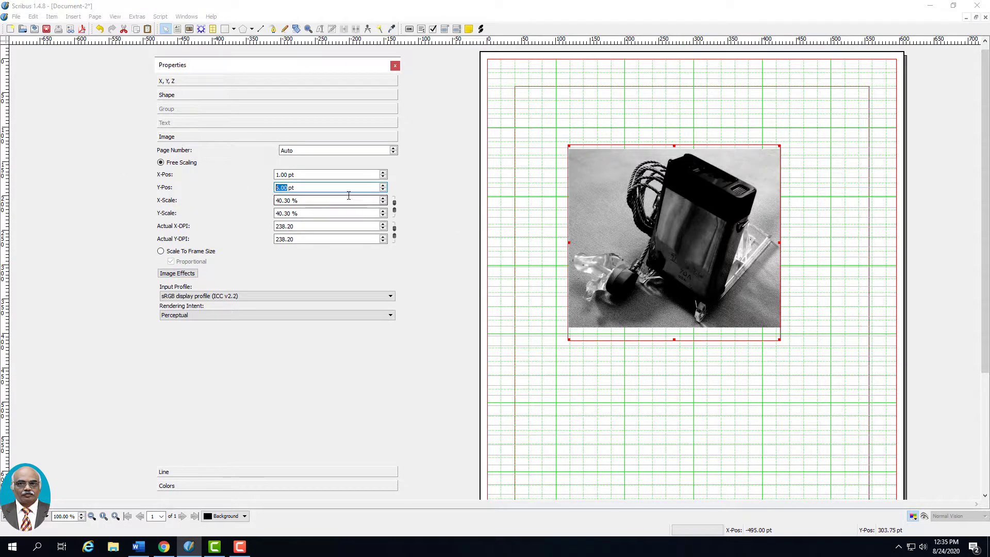
Unlink the image's X and Y scale, try X-Scale at 42.30 % and Y-Scale at 41.30 %, returning each to 40.30 %
left_click(395, 207)
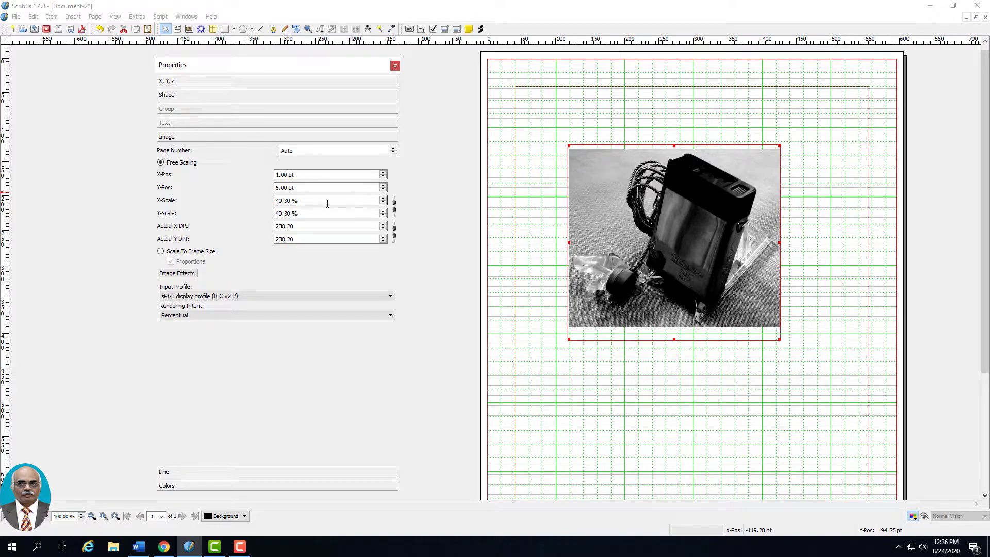
left_click(383, 198)
left_click(383, 198)
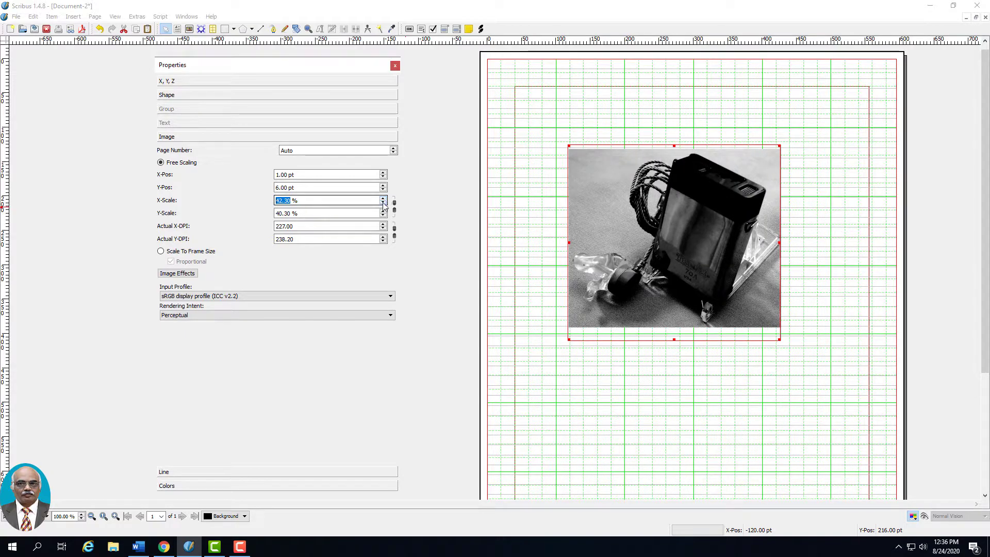
left_click(383, 202)
left_click(383, 202)
left_click(383, 211)
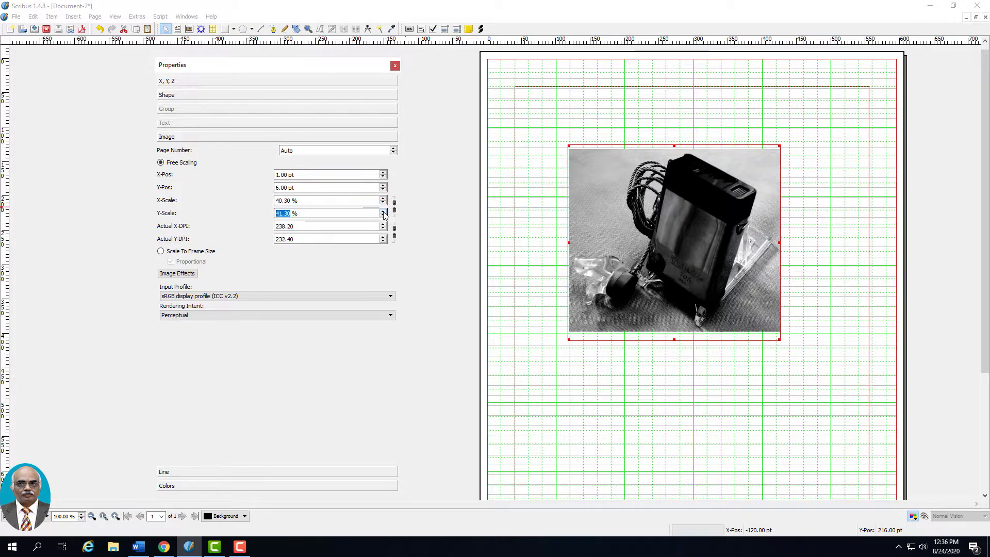
left_click(383, 215)
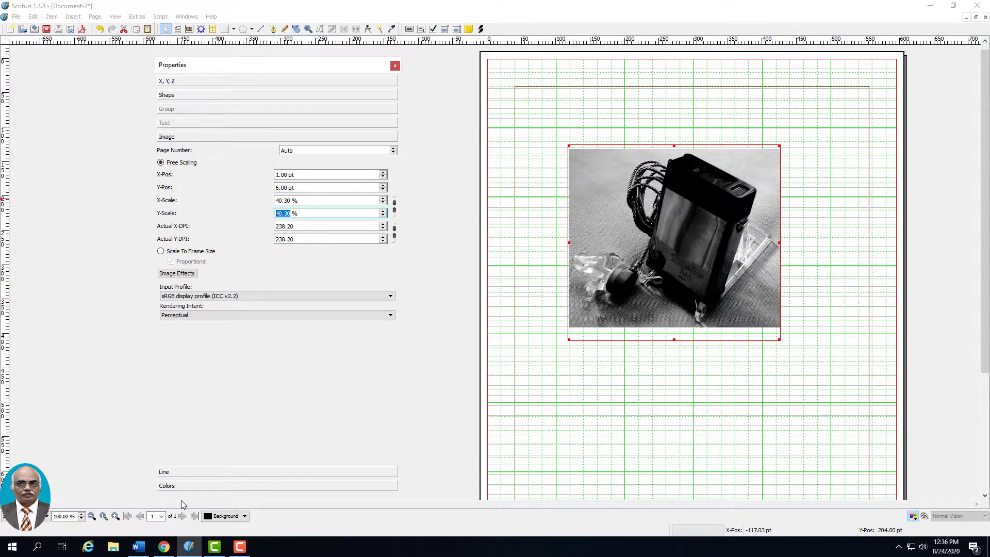
Set the image frame's line color to Green and deselect the frame to view its border
left_click(183, 487)
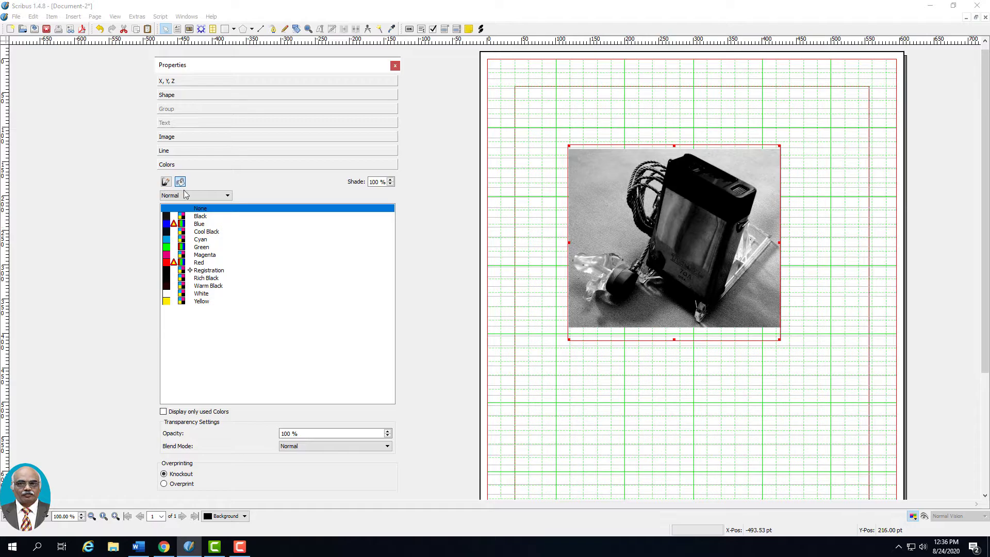
left_click(166, 181)
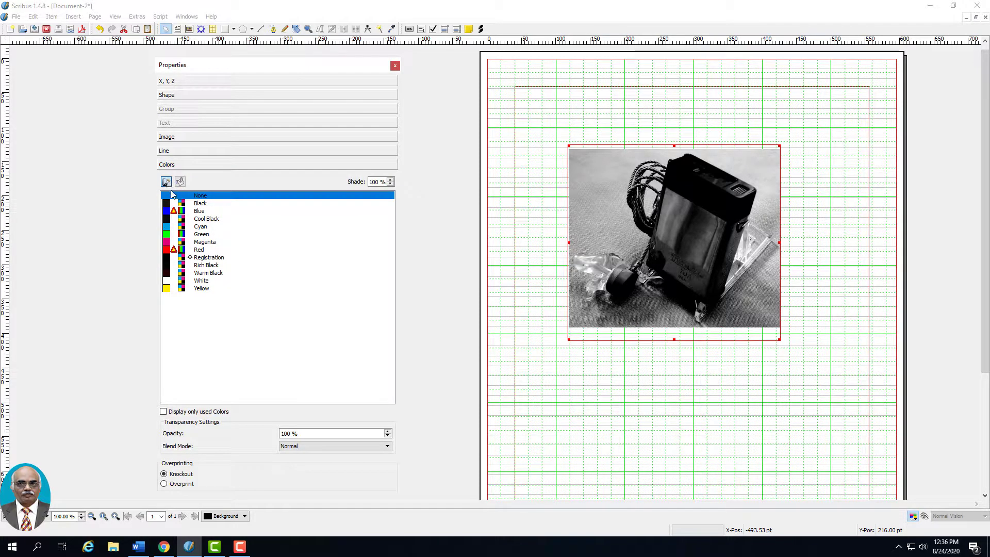
left_click(166, 236)
left_click(434, 205)
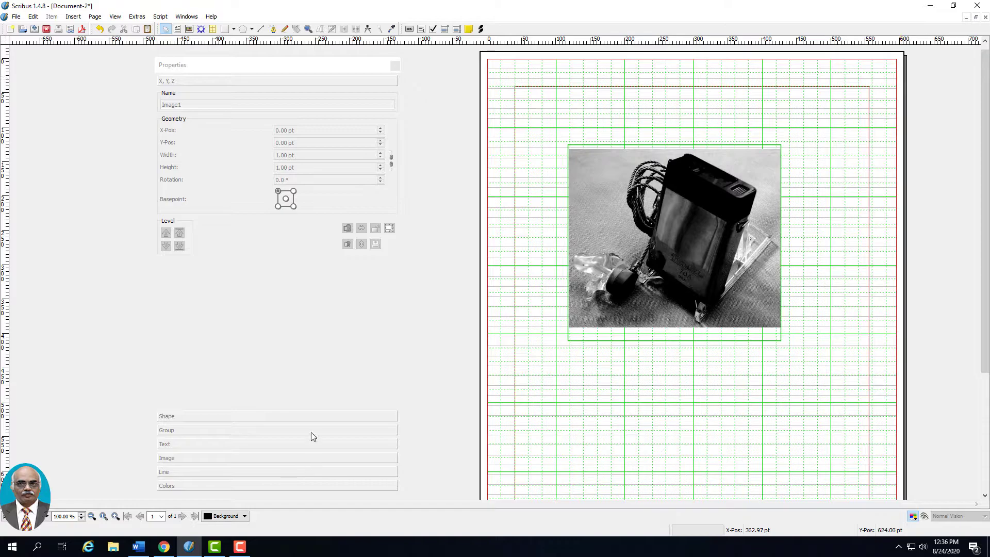
Change the image frame's line color to Blue, deselect the frame to view its border, and reselect it
left_click(676, 213)
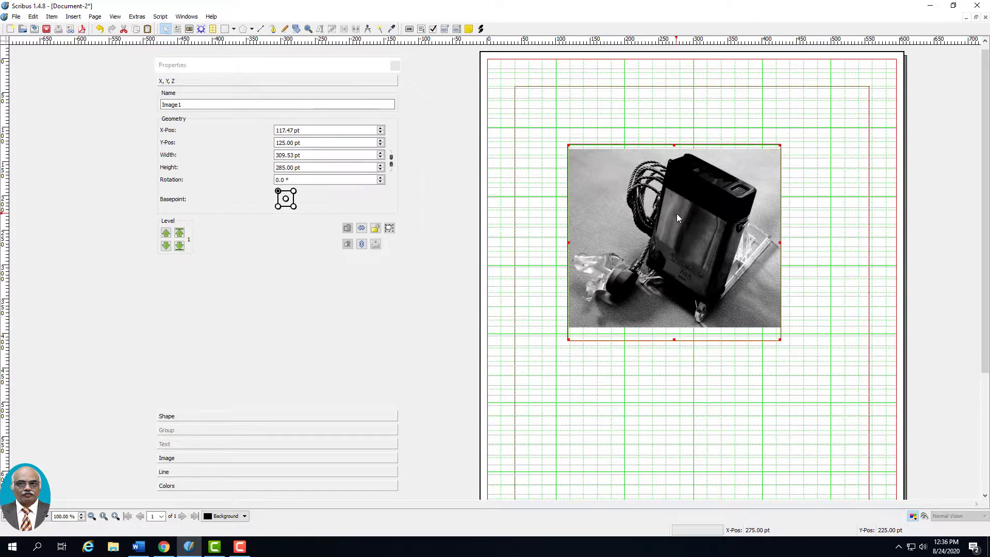
left_click(220, 486)
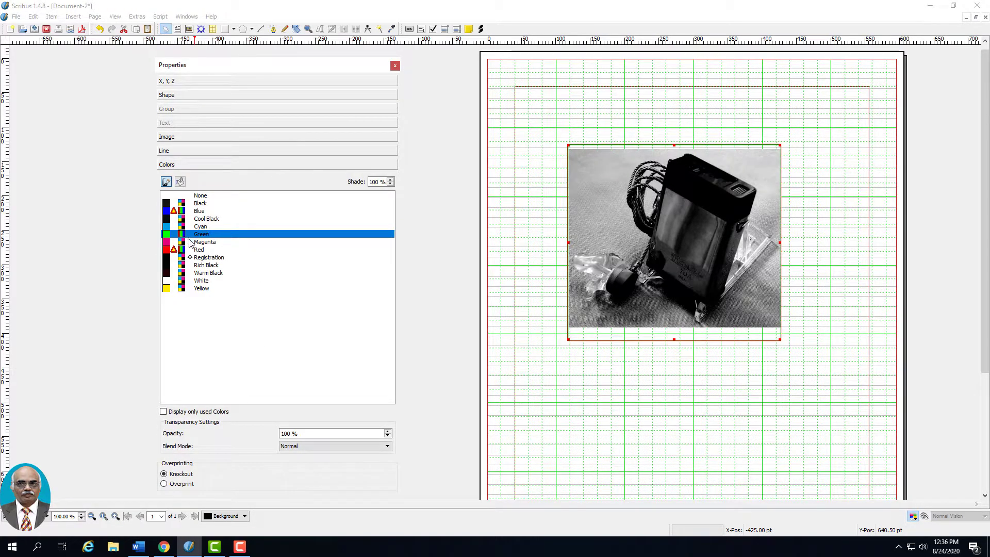
left_click(168, 212)
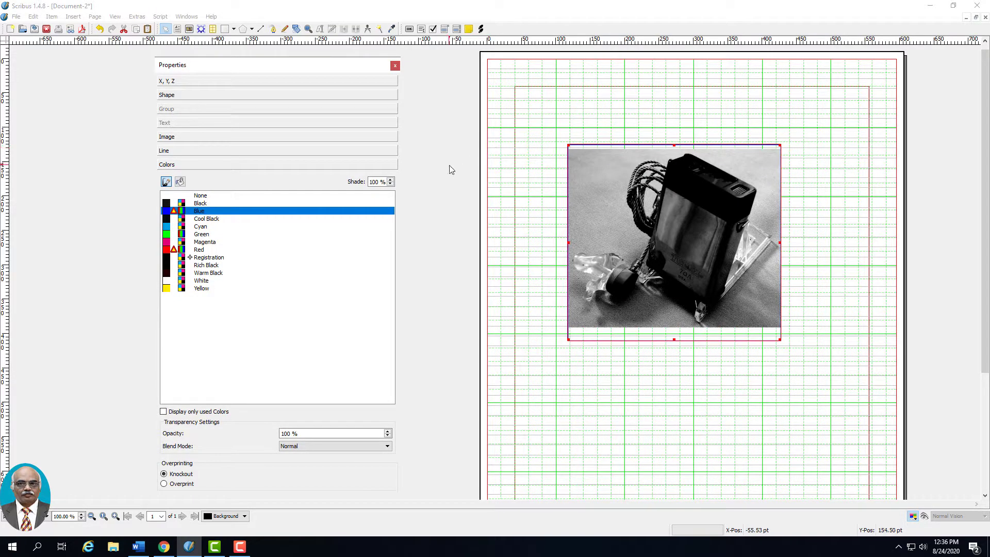
left_click(531, 289)
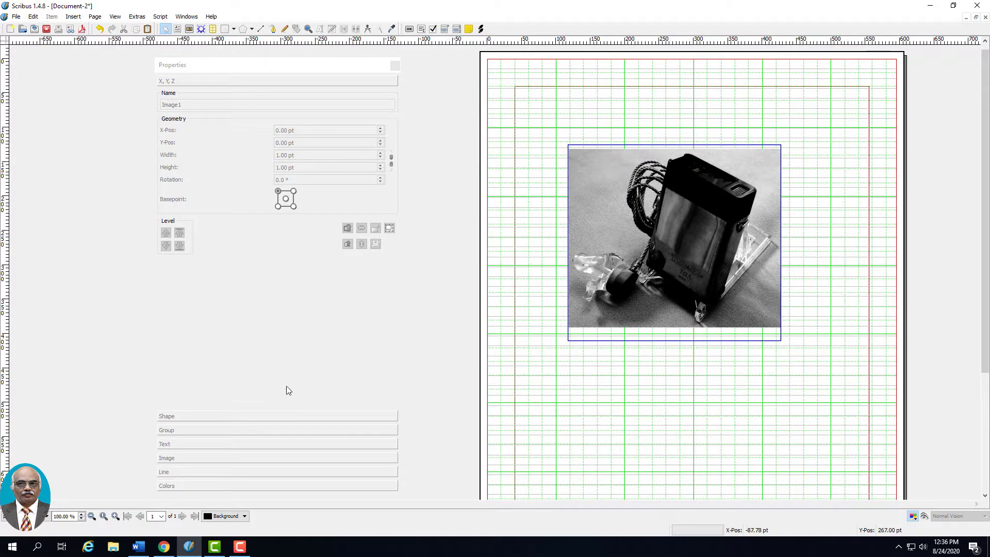
left_click(744, 281)
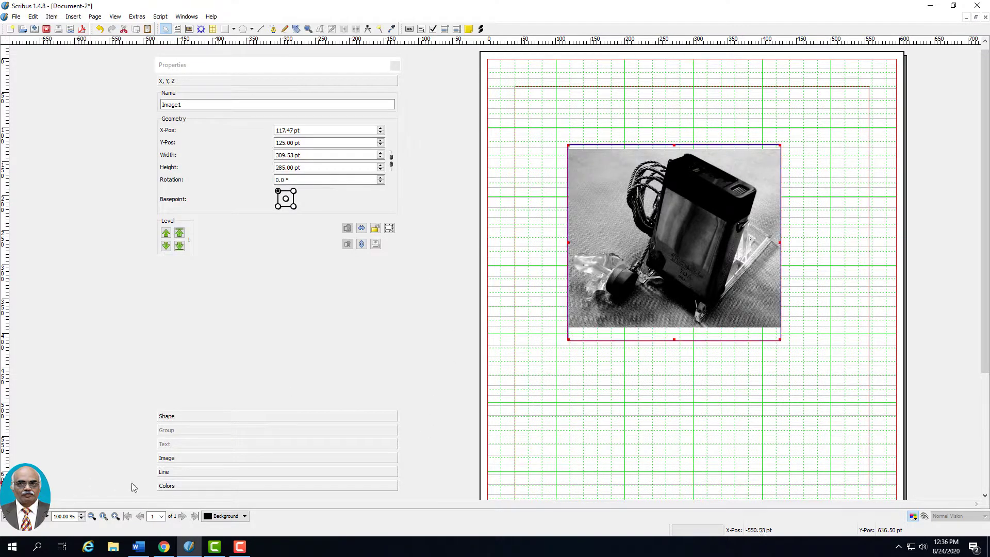
Try Cyan as the image frame's fill color, then settle on White with a 30 % shade
left_click(168, 487)
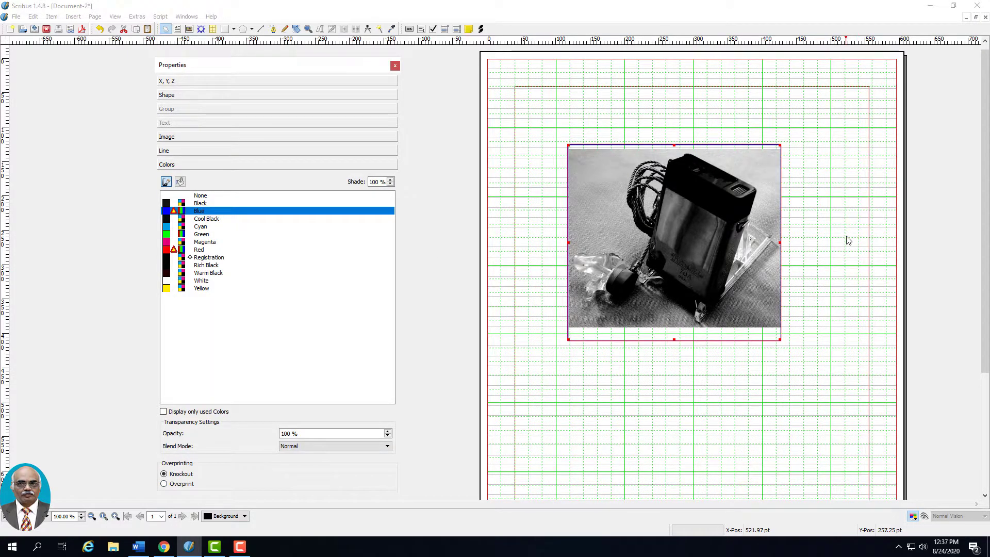
left_click(180, 181)
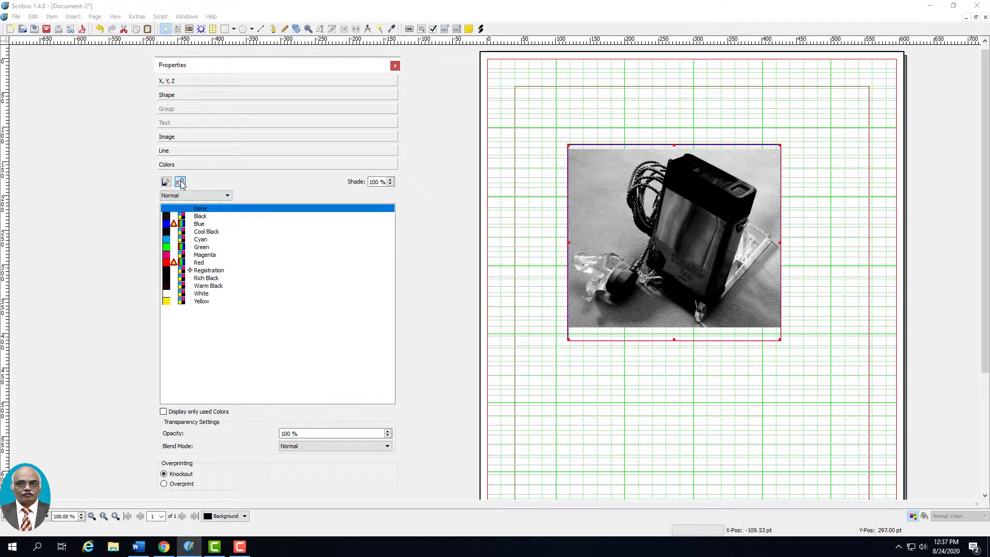
left_click(166, 240)
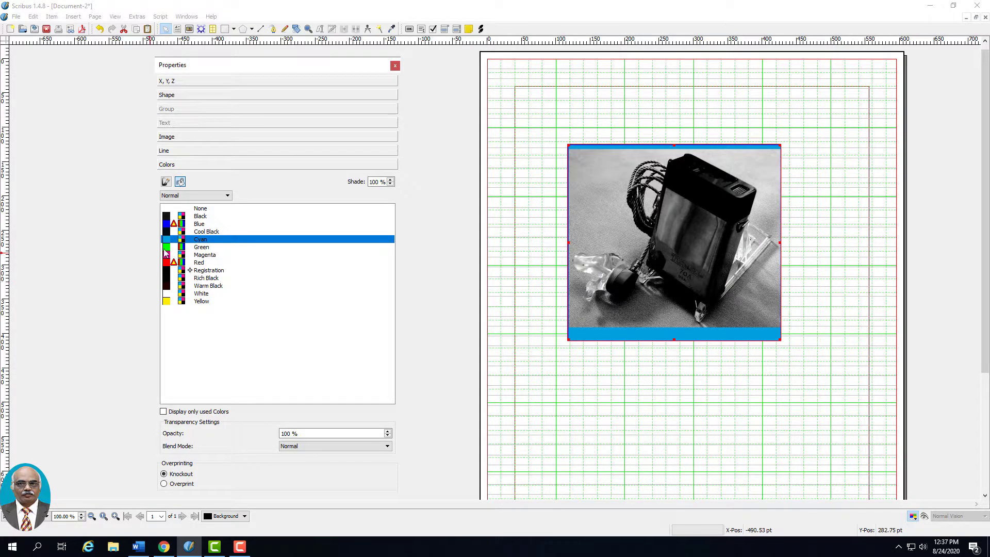
left_click(166, 294)
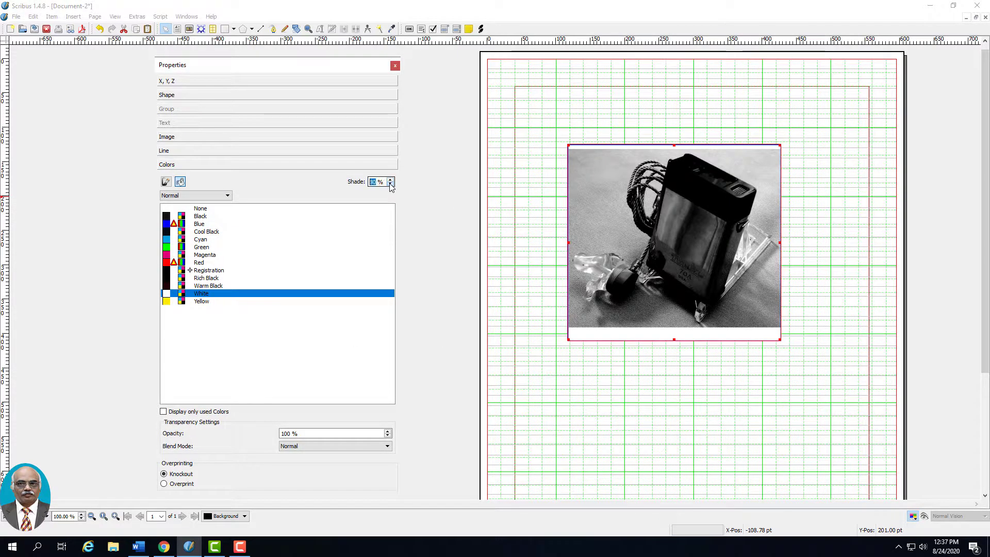
left_click(390, 184)
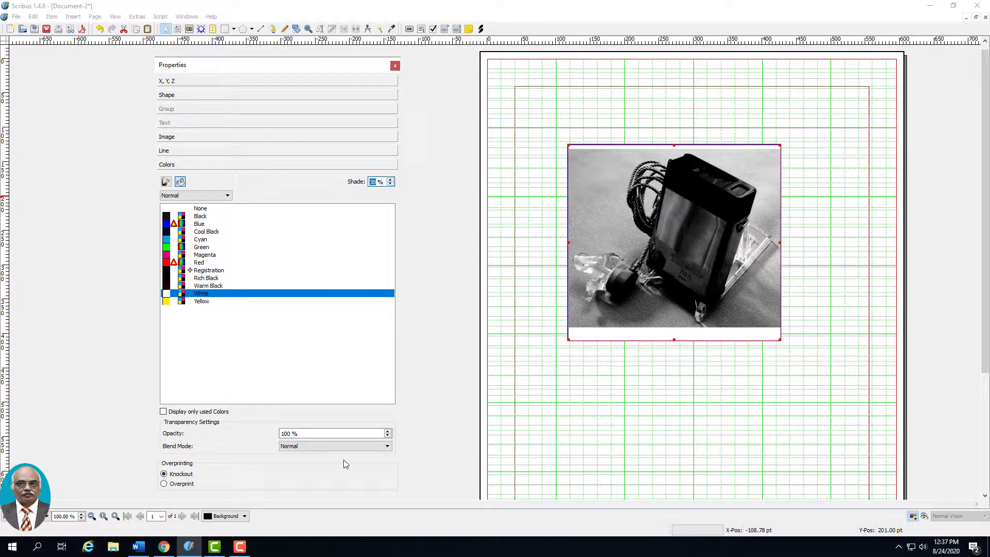
Try lower opacity values for the image frame's fill and return the opacity to 100 %
left_click(388, 436)
left_click(388, 436)
left_click(388, 437)
left_click(387, 436)
left_click(388, 436)
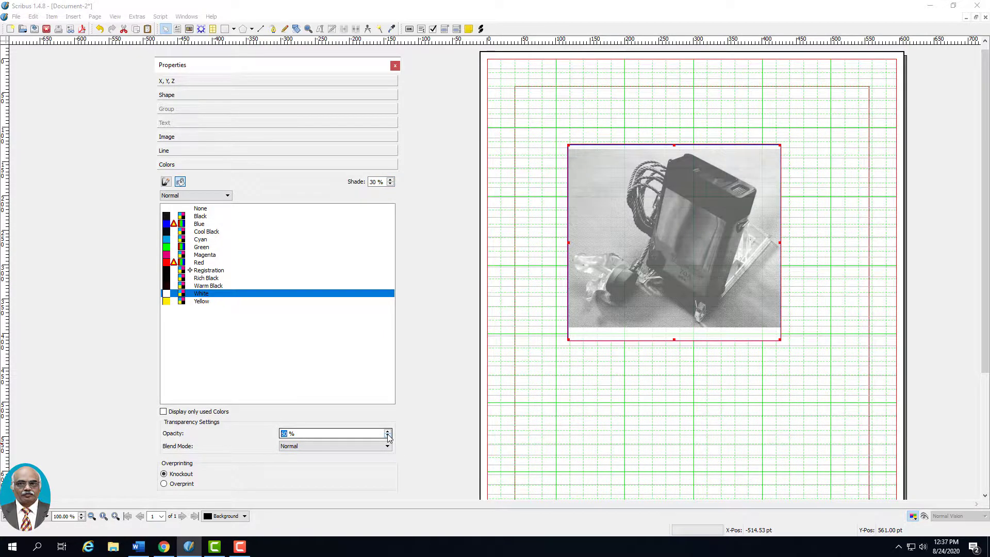
left_click(388, 431)
left_click(389, 432)
left_click(388, 431)
left_click(388, 431)
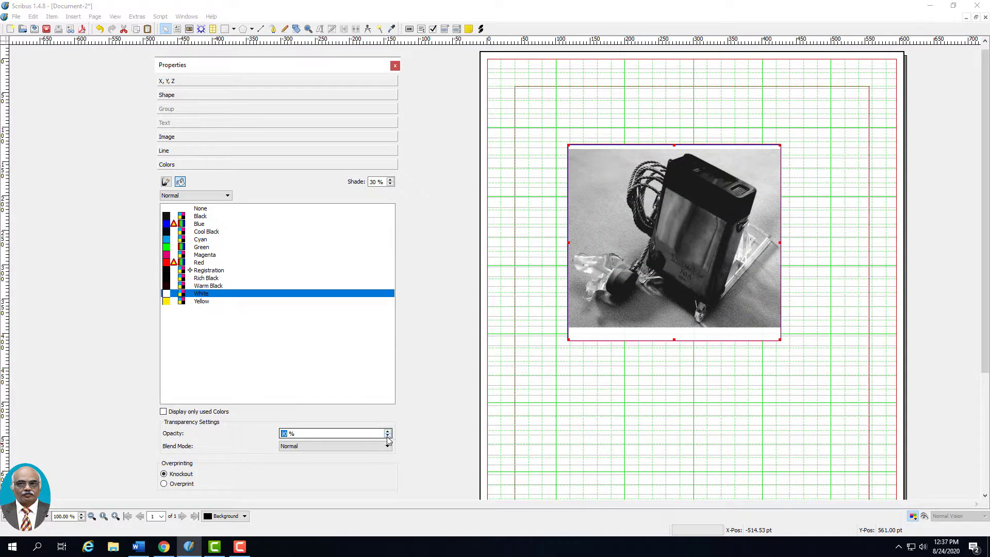
left_click(387, 437)
left_click(388, 432)
left_click(388, 432)
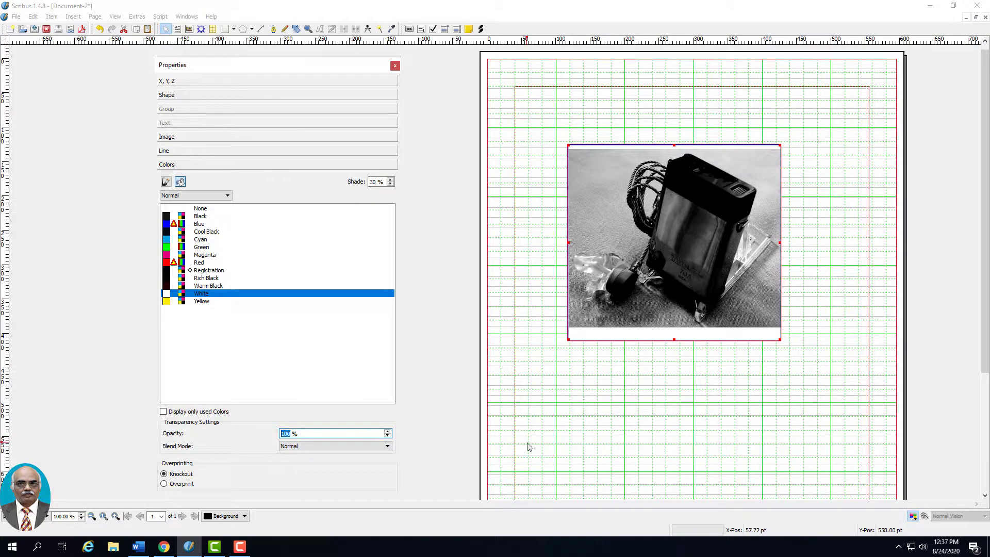
Keep overprinting at Knockout, limit the color list to used colors, and show the full list again
left_click(164, 475)
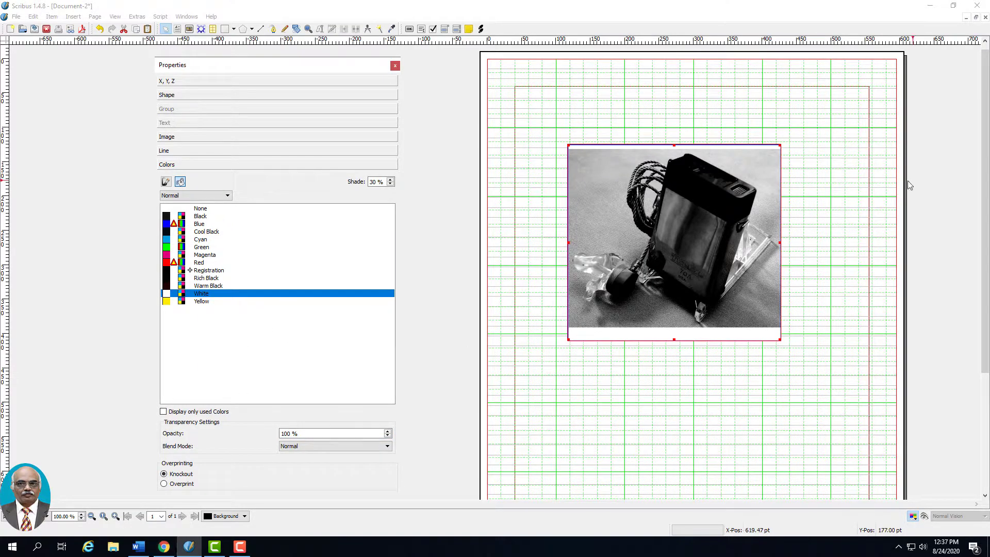
left_click(164, 411)
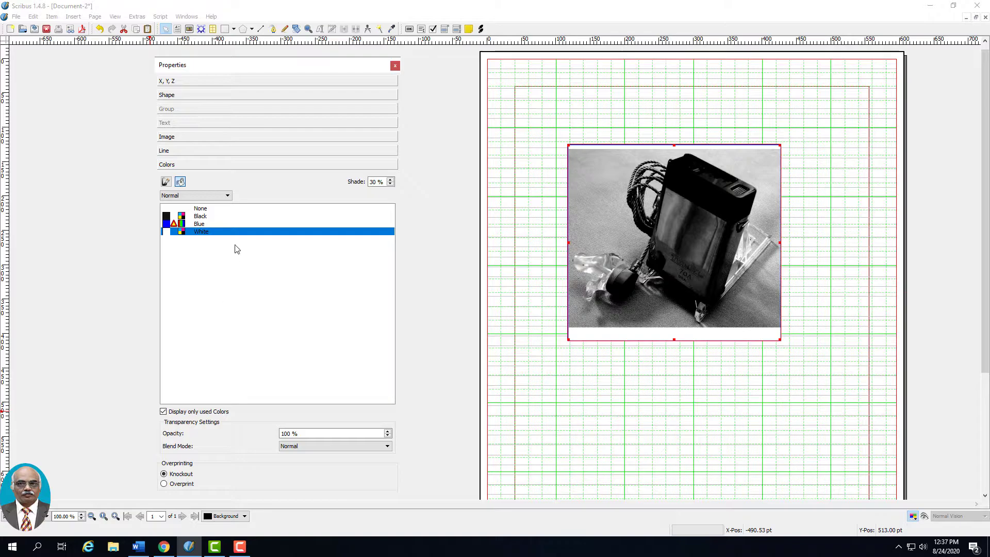
left_click(163, 412)
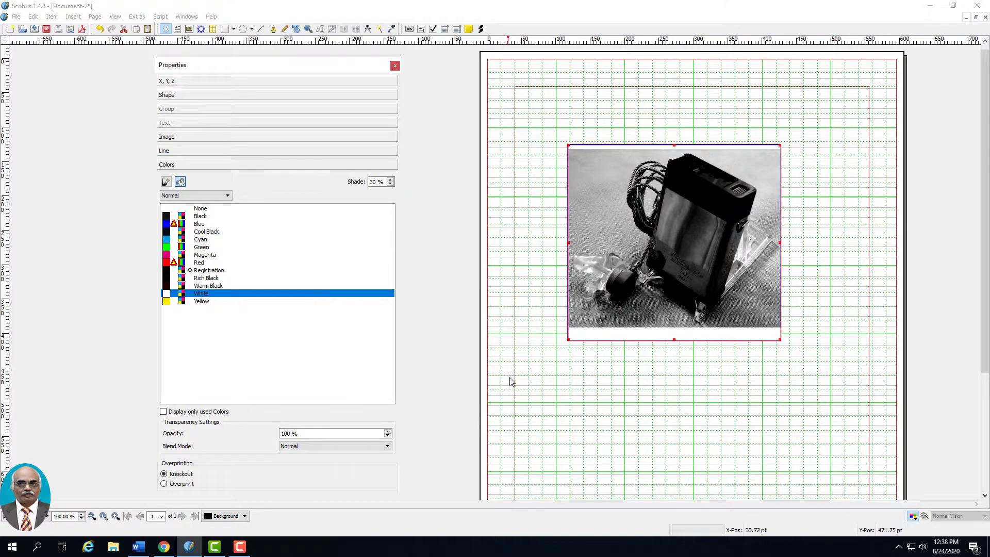
Round the image frame's corners to 13.00 pt, deselect the frame to view them, and reselect it
left_click(175, 96)
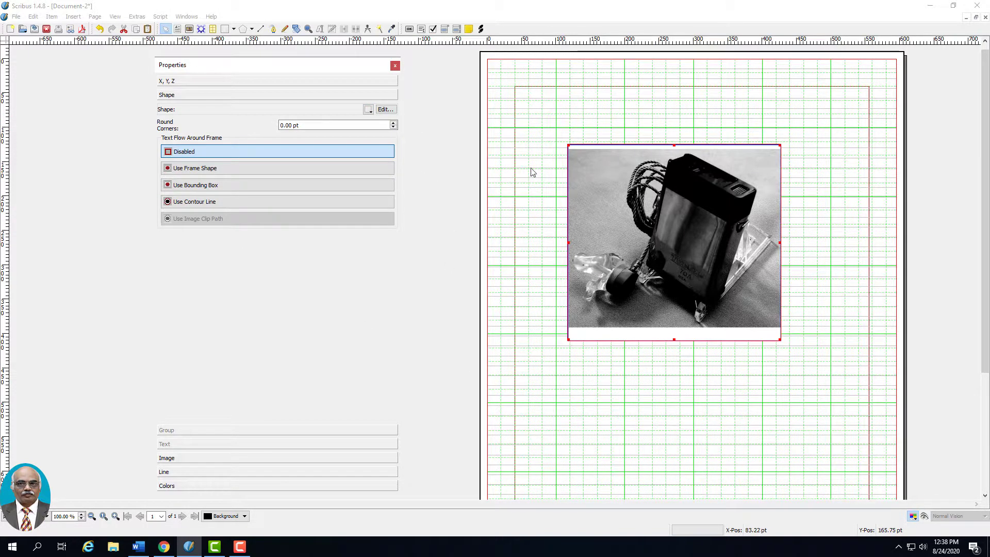
left_click(393, 123)
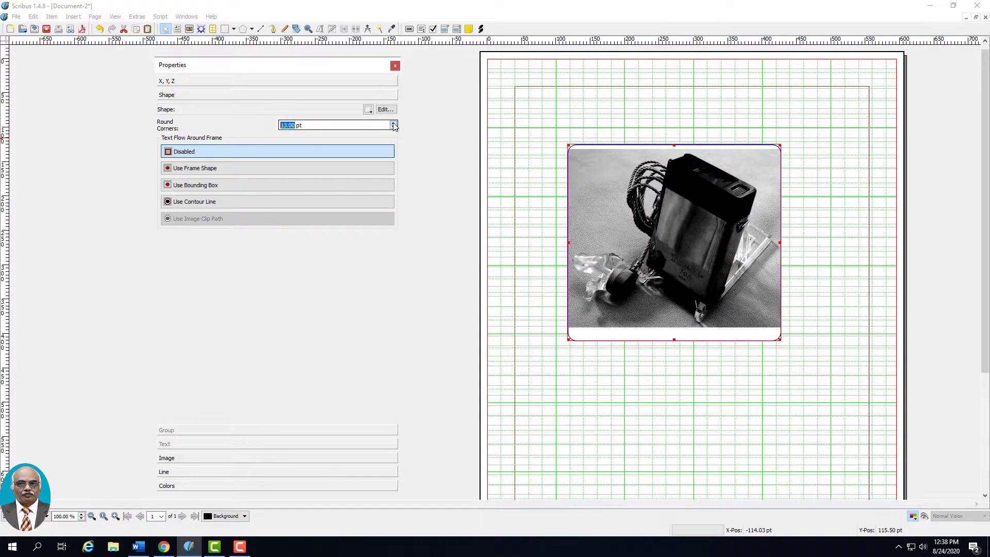
left_click(685, 103)
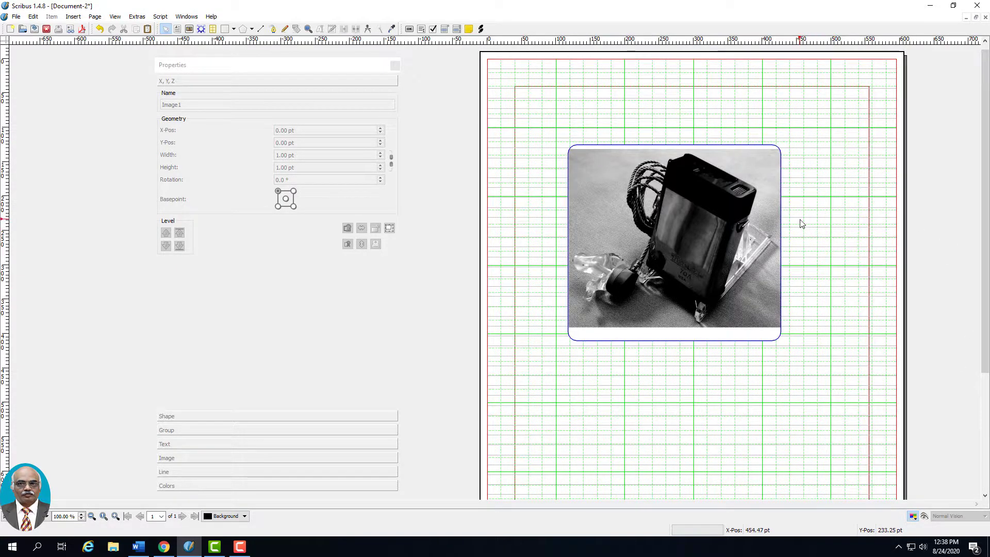
left_click(696, 315)
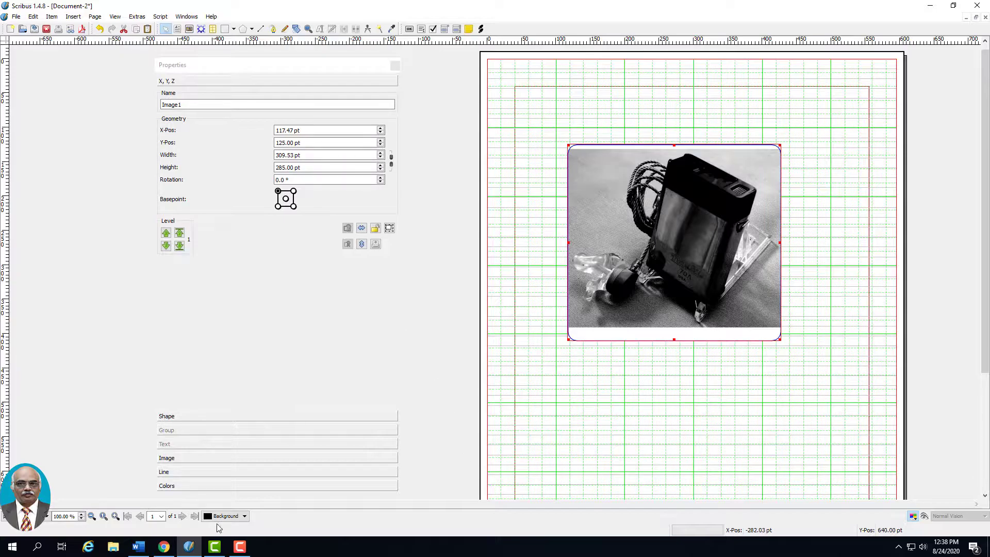
Edit the frame's nodes, pulling the two upper corners and the lower-right corner outward into an irregular quadrilateral, and end node editing
left_click(195, 417)
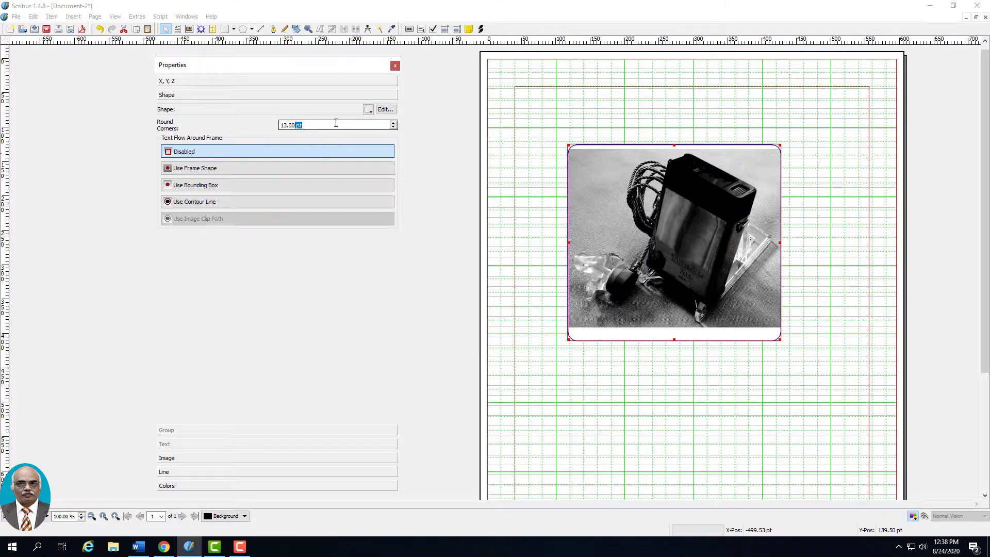
left_click(384, 109)
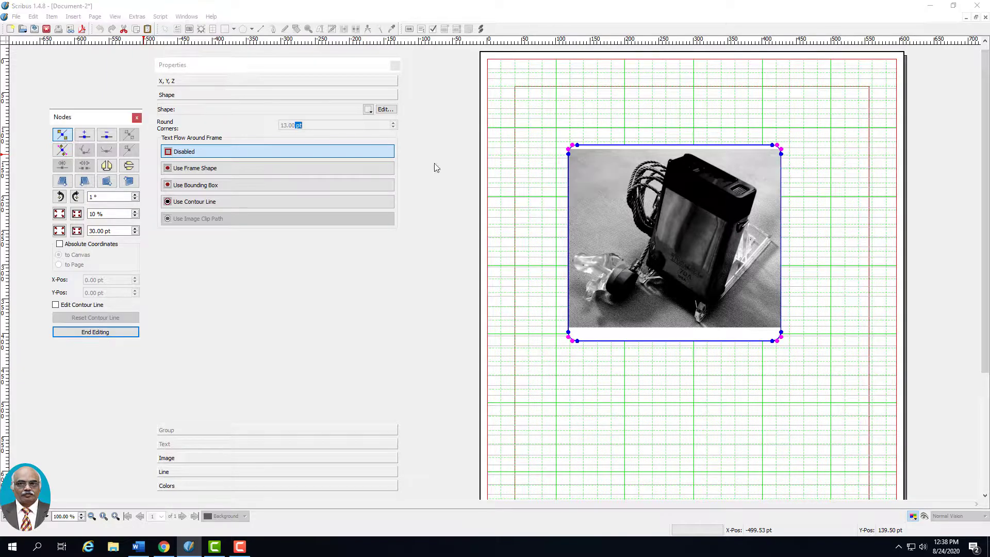
left_click_drag(569, 146, 577, 128)
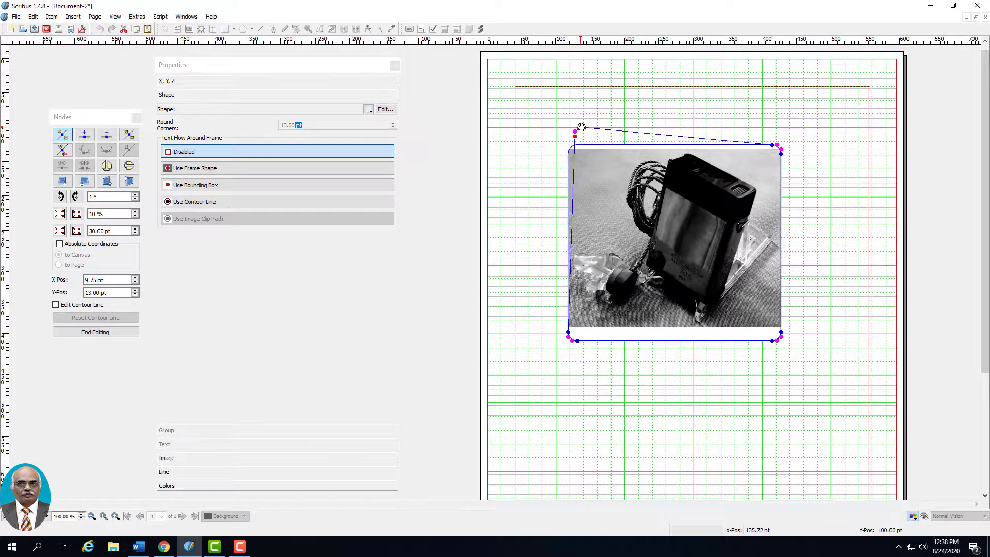
left_click_drag(777, 144, 788, 115)
left_click_drag(779, 337, 827, 375)
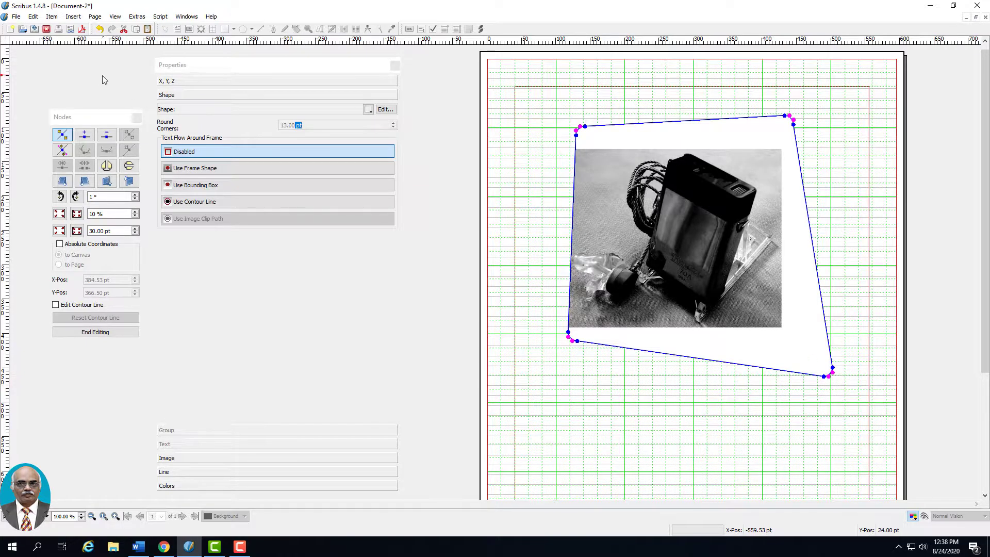
left_click(136, 118)
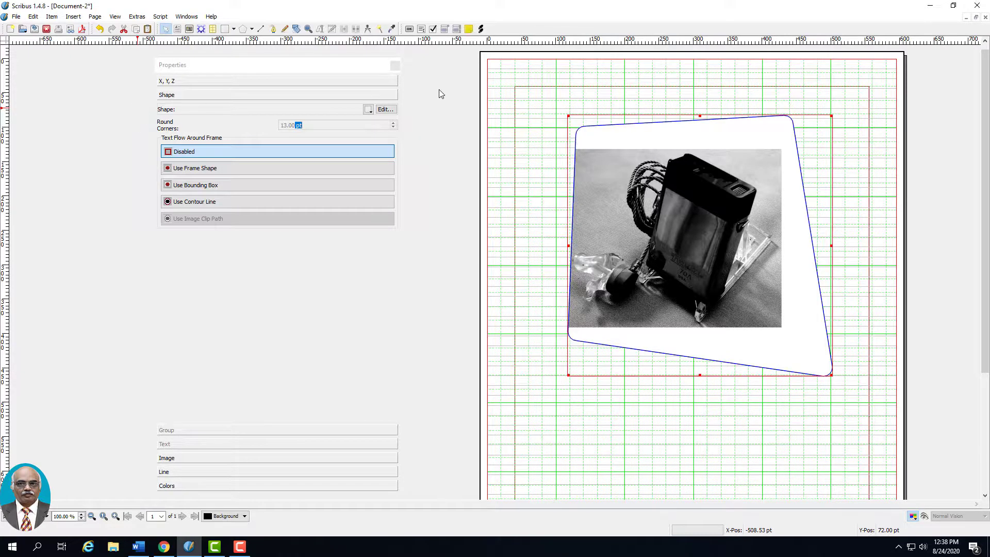
Change the image frame's shape to a heart and shrink it toward its lower-right corner
left_click(368, 109)
mouse_move(409, 122)
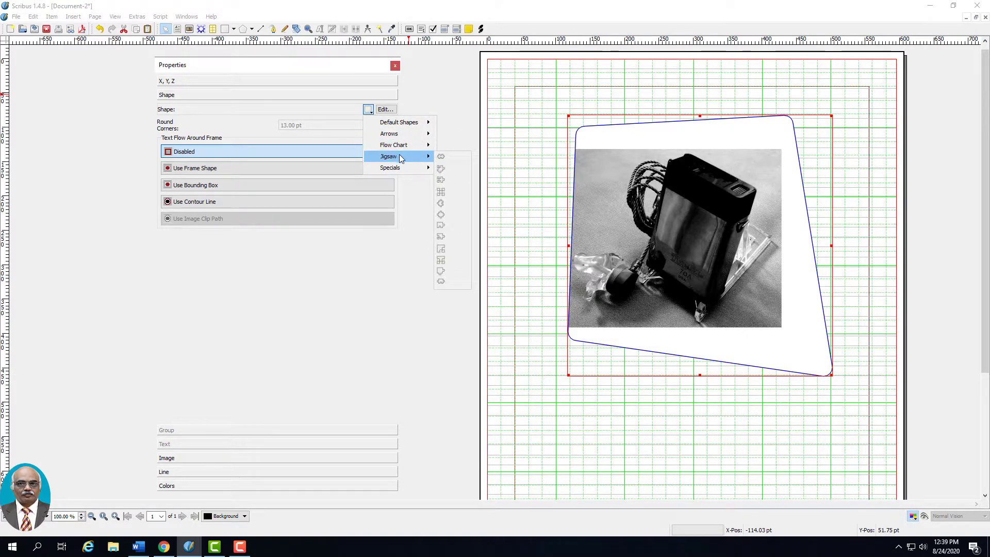
left_click(445, 169)
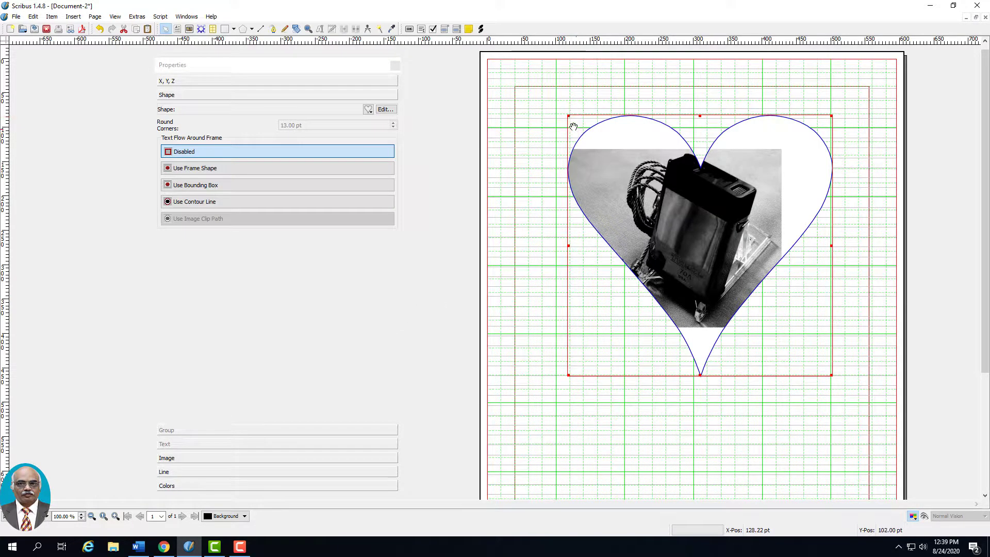
left_click_drag(568, 114, 724, 293)
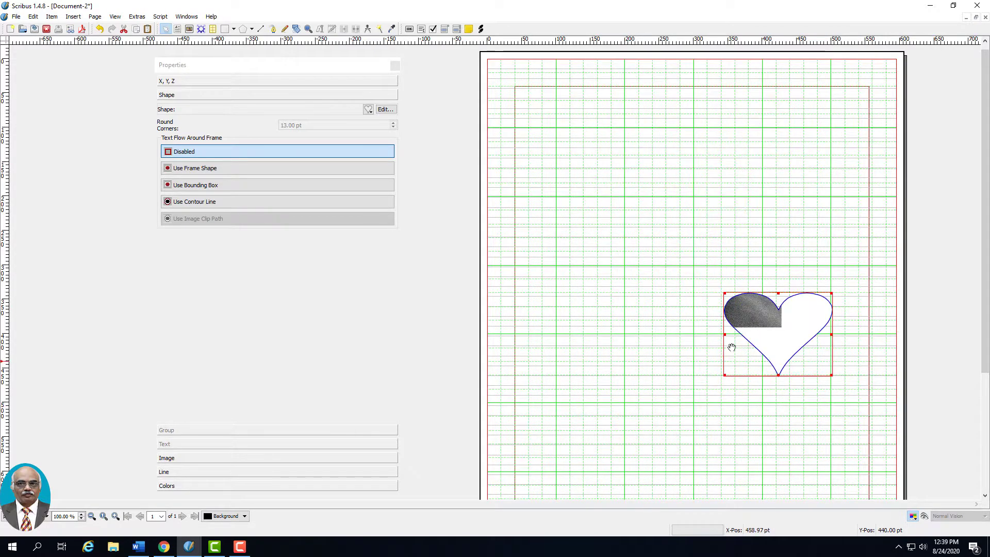
Adjust the image to fit the heart frame, move the heart down near the page's right margin, and deselect it
right_click(758, 323)
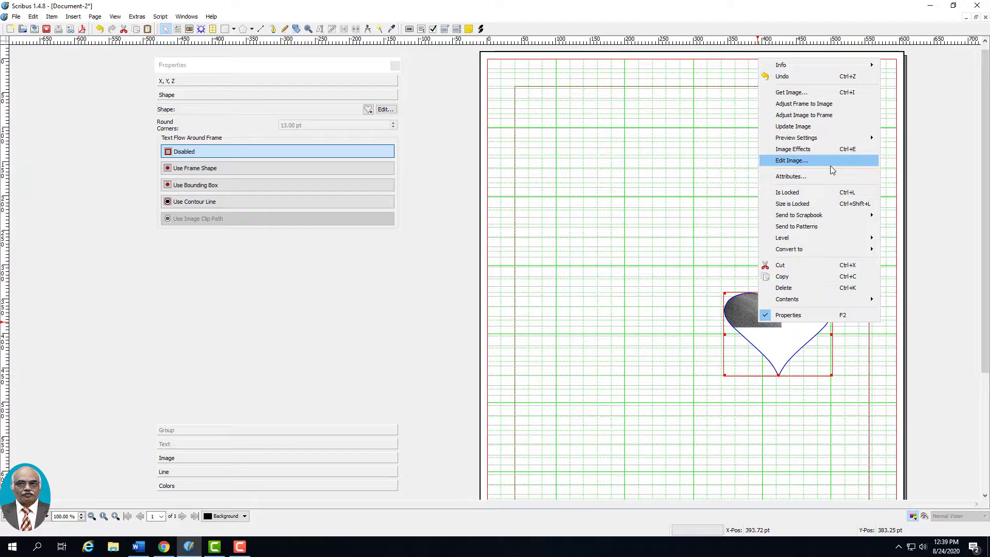
mouse_move(827, 137)
left_click(807, 115)
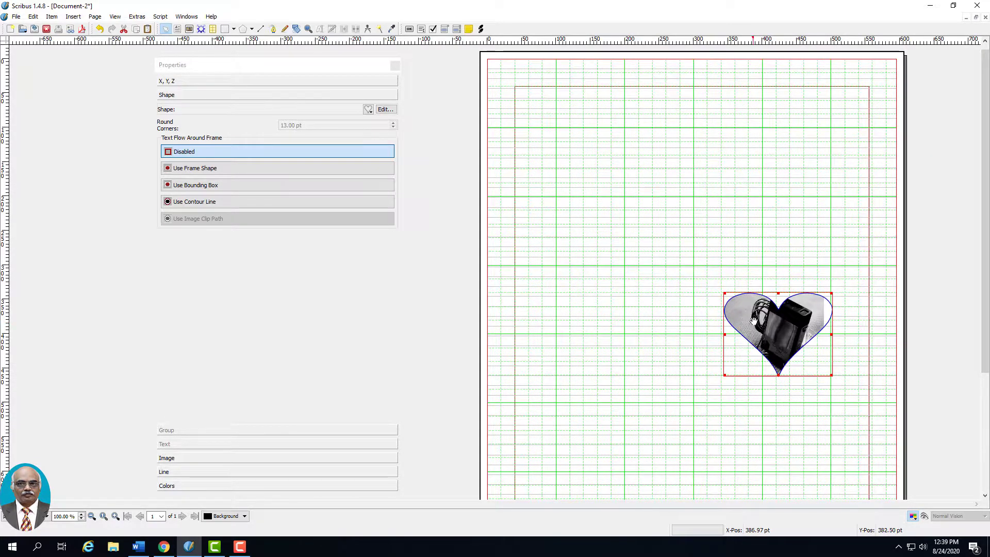
left_click_drag(751, 323, 776, 429)
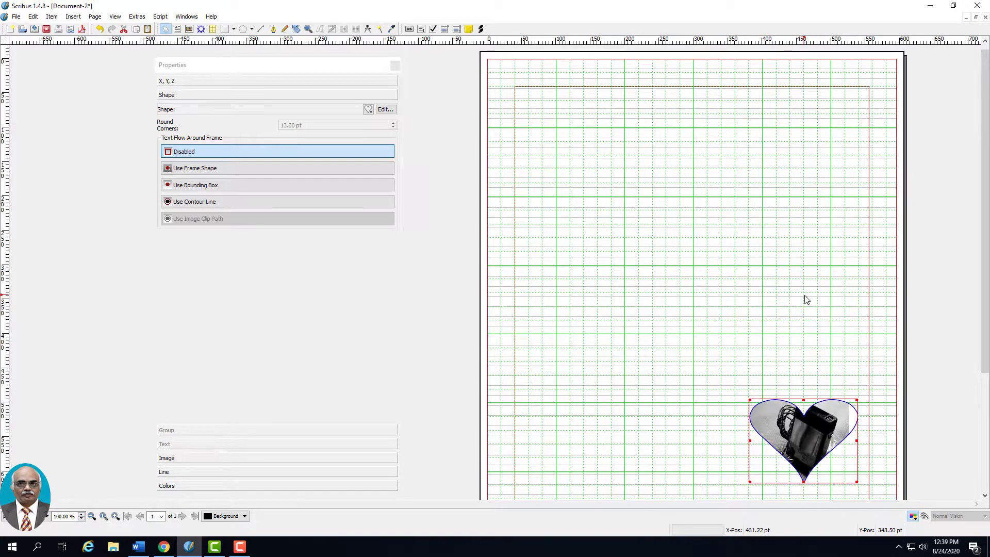
left_click(806, 299)
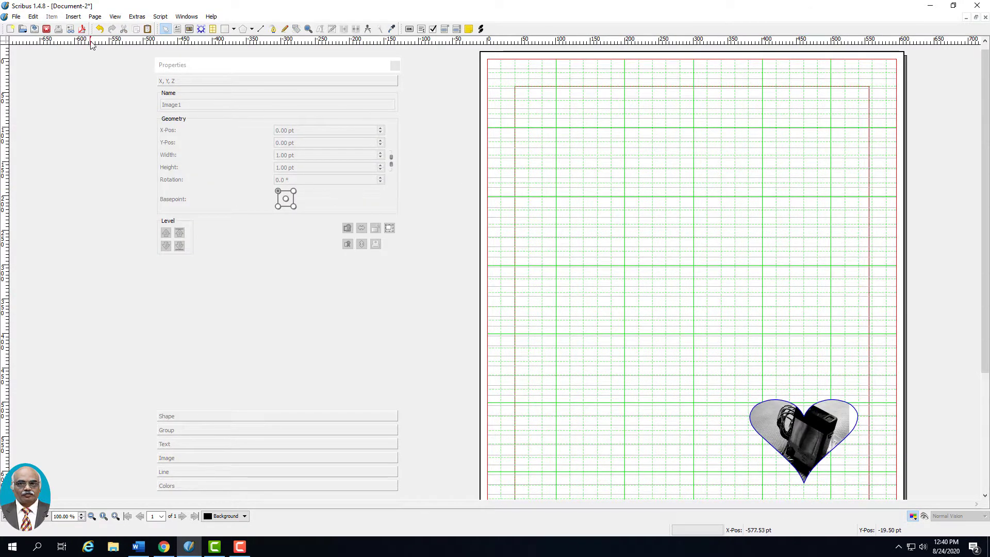
Draw a text frame about 422 × 321 pt above the heart and import chapter1.txt into it, cancelling the hyphenation suggestions
left_click(178, 29)
left_click_drag(559, 131, 847, 351)
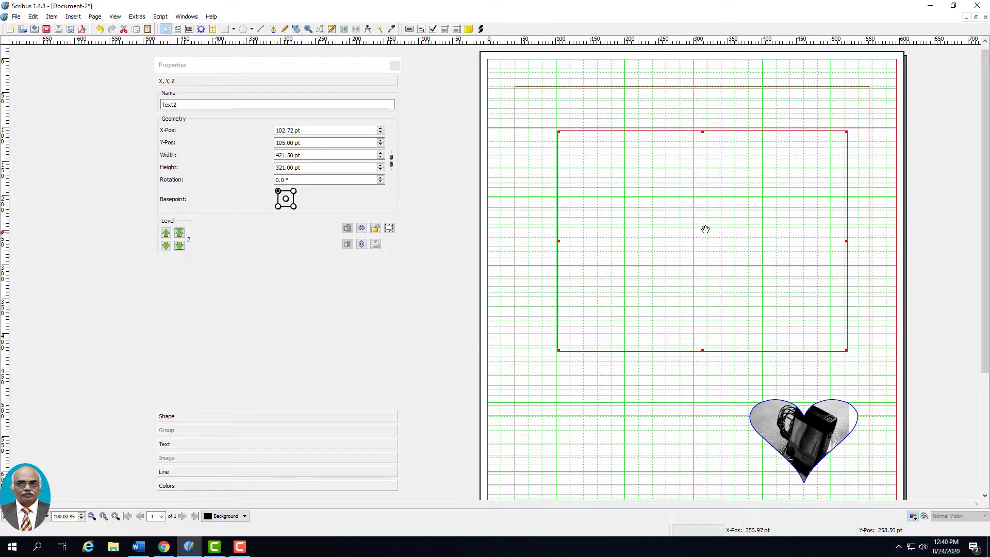
right_click(690, 221)
left_click(724, 257)
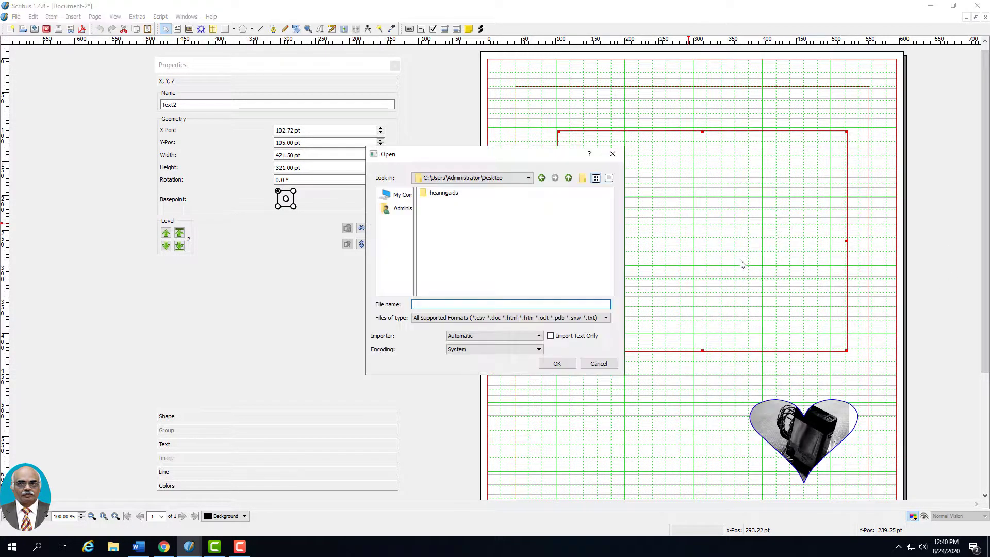
left_click(446, 248)
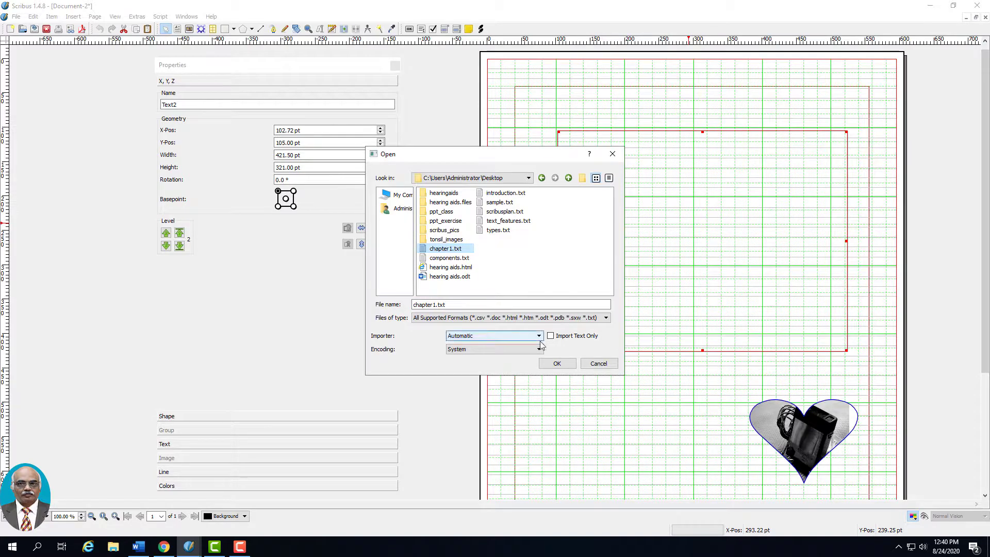
left_click(557, 364)
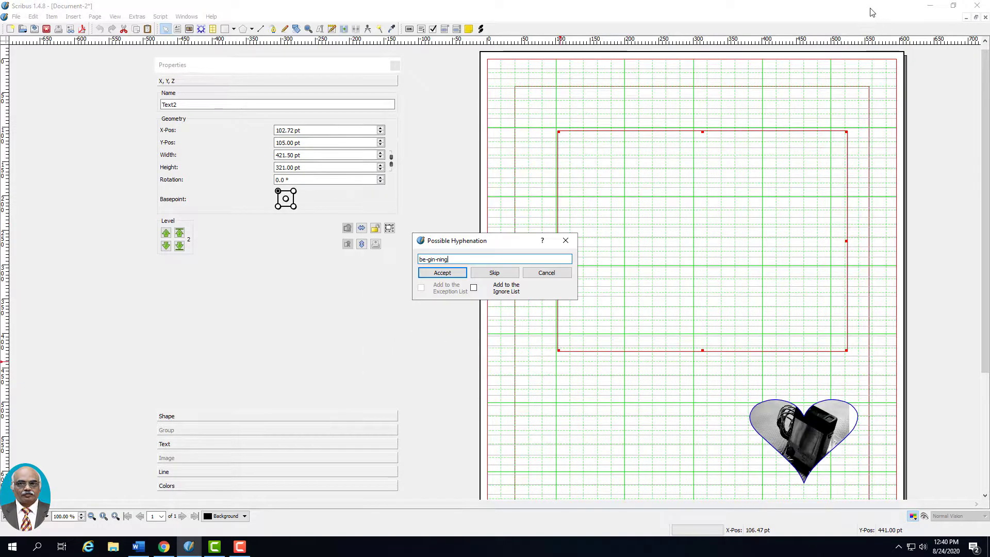
left_click(544, 274)
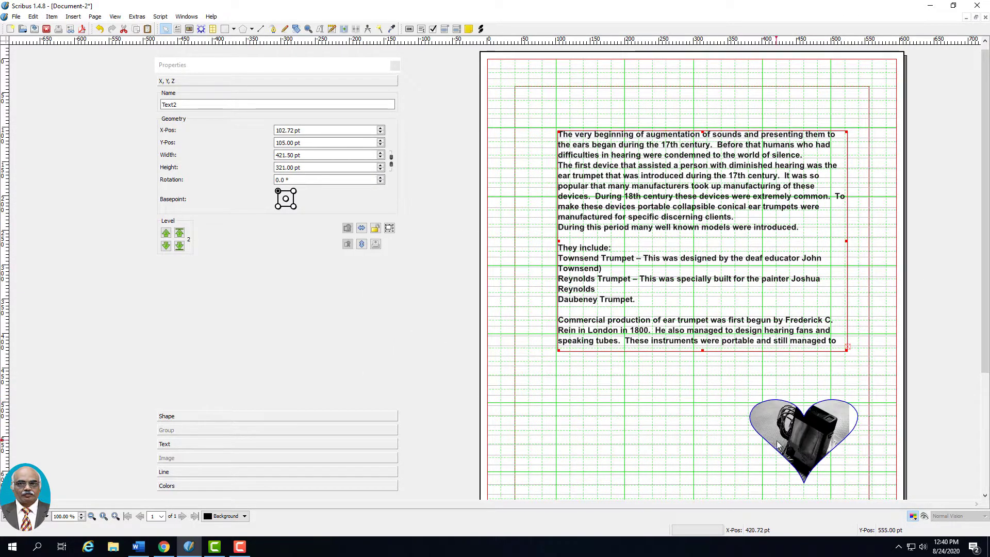
Close the Properties window and reopen it for the selected text frame
right_click(672, 262)
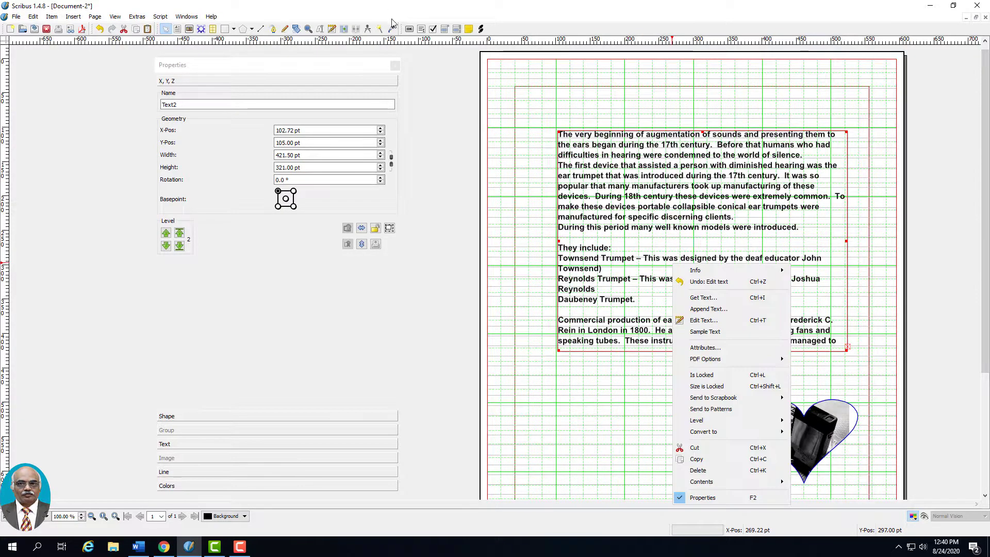
left_click(397, 62)
left_click(396, 66)
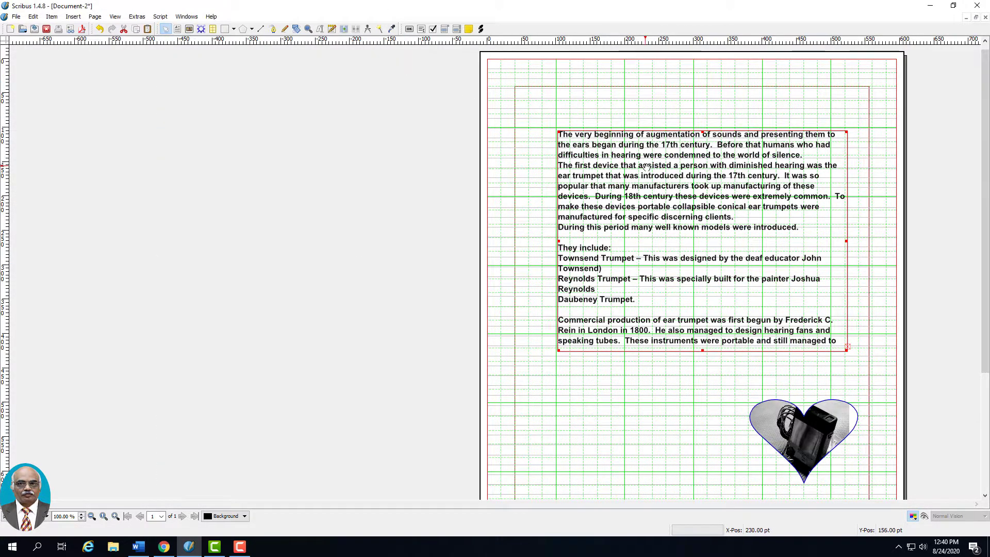
right_click(647, 172)
left_click(672, 410)
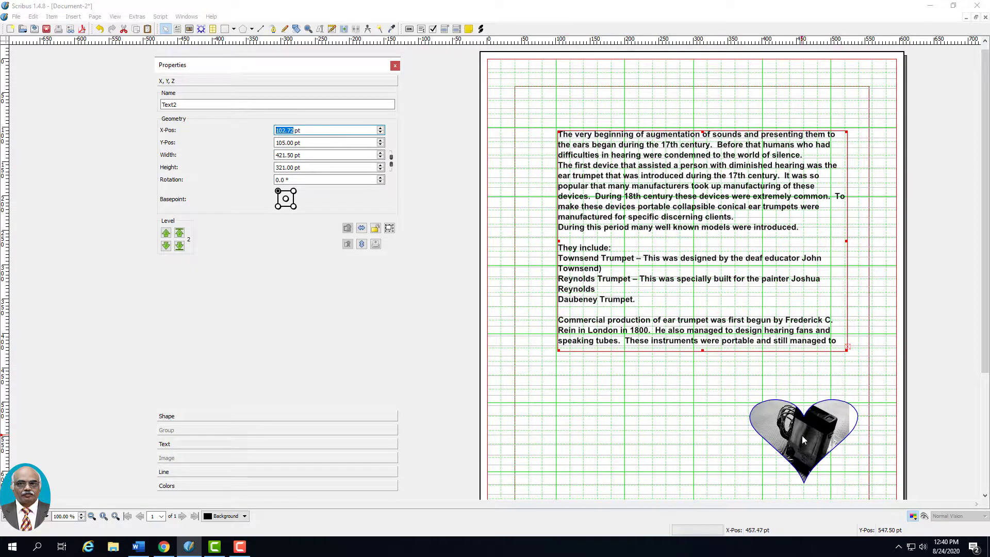
Move the heart image frame onto the middle of the text frame
left_click(688, 256)
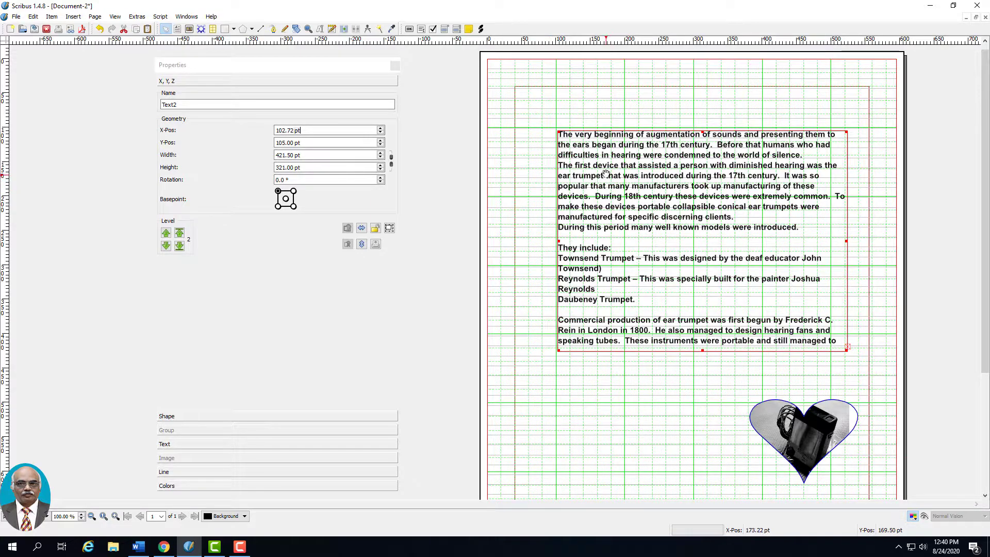
left_click(803, 436)
left_click_drag(803, 437, 700, 246)
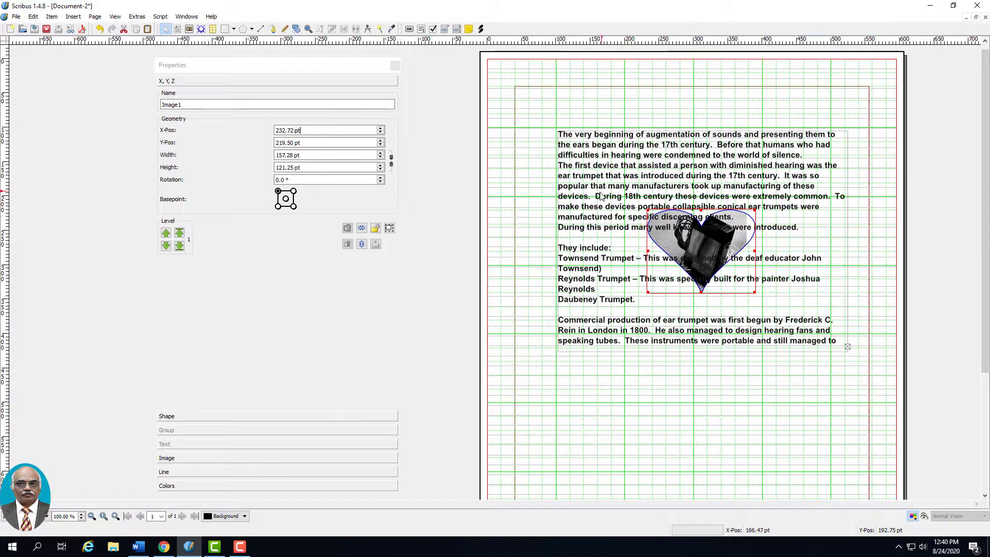
Set the text frame's text flow to Use Frame Shape and shift the frame slightly down and left
left_click(604, 176)
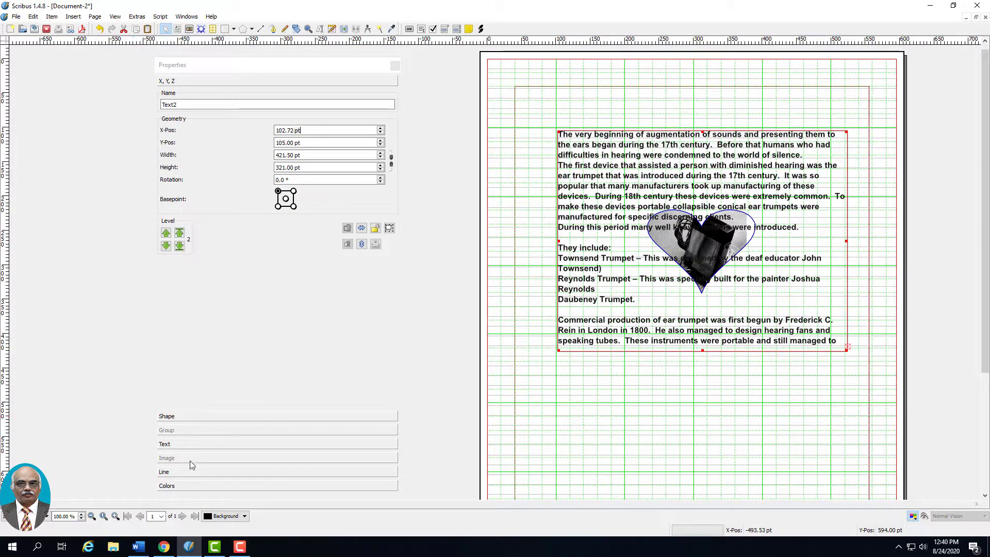
left_click(201, 417)
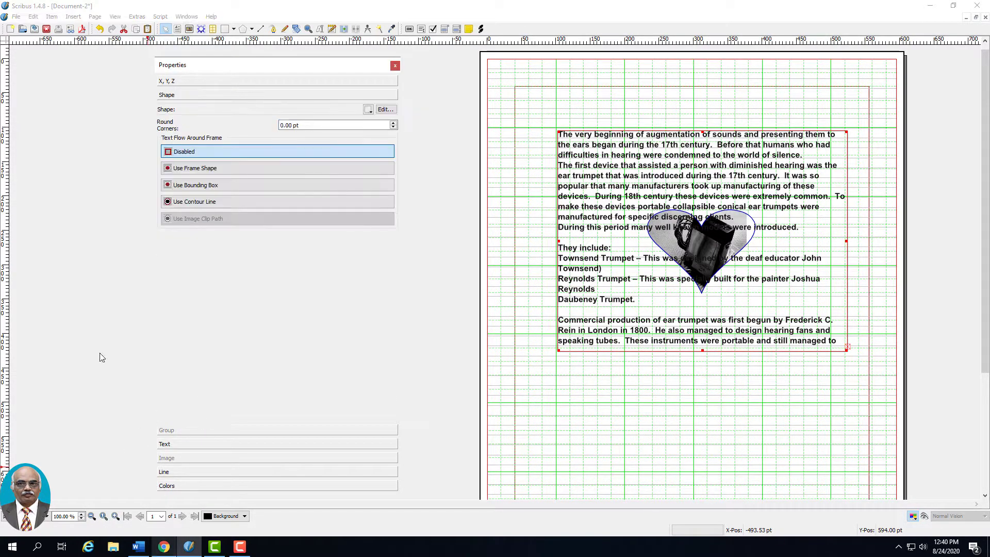
left_click(194, 169)
left_click_drag(702, 240, 698, 275)
left_click_drag(698, 177, 698, 144)
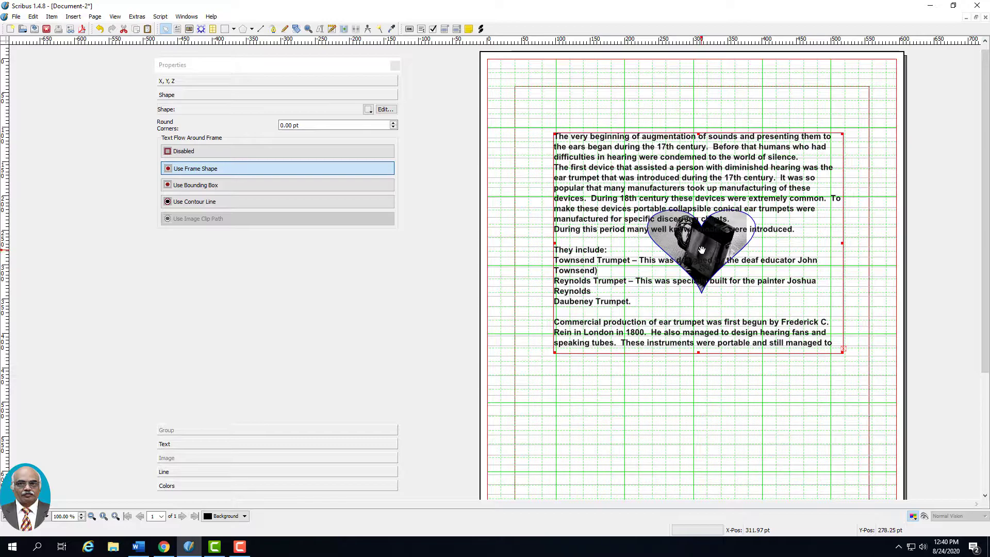
Try to raise the text frame by one level and reapply Use Frame Shape to it
right_click(702, 251)
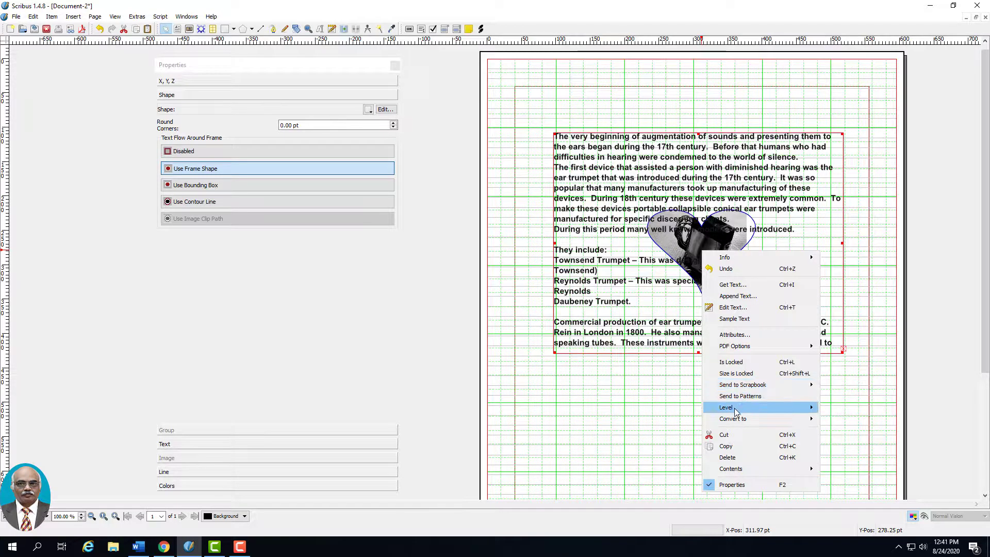
mouse_move(746, 410)
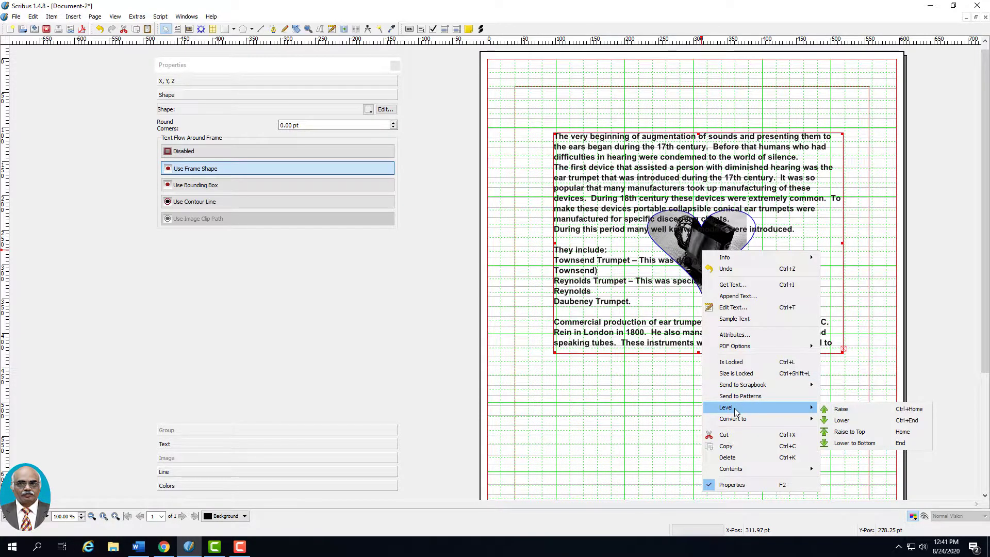
left_click(840, 408)
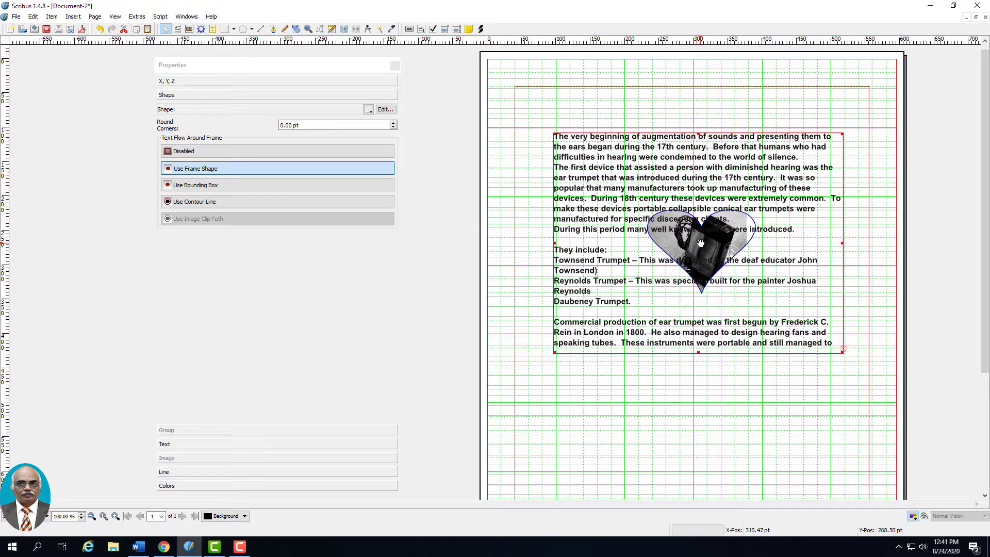
left_click(211, 168)
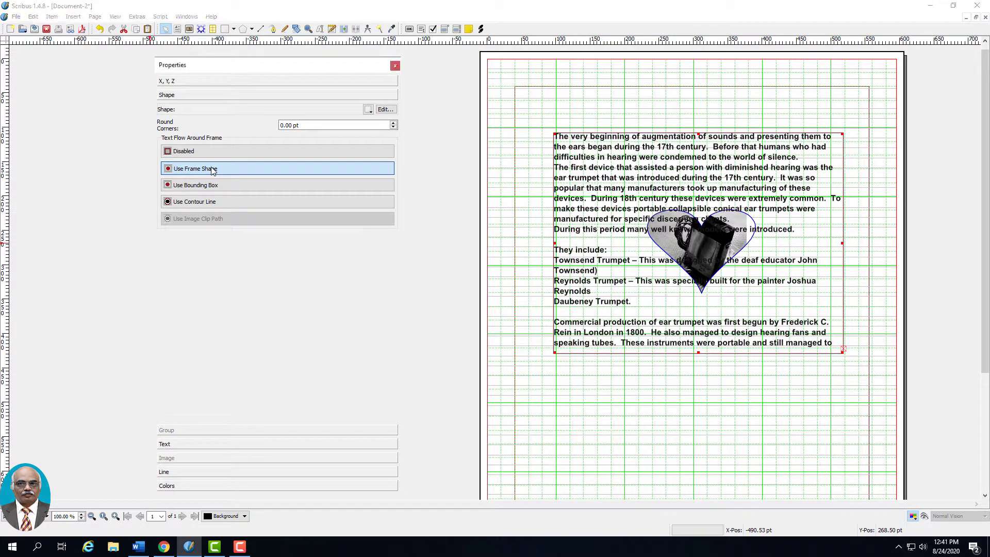
Pull the text frame and the heart apart, and overlap them again with the heart inside the upper half of the text
left_click_drag(685, 253, 728, 350)
left_click_drag(723, 242, 725, 172)
left_click_drag(667, 353, 678, 267)
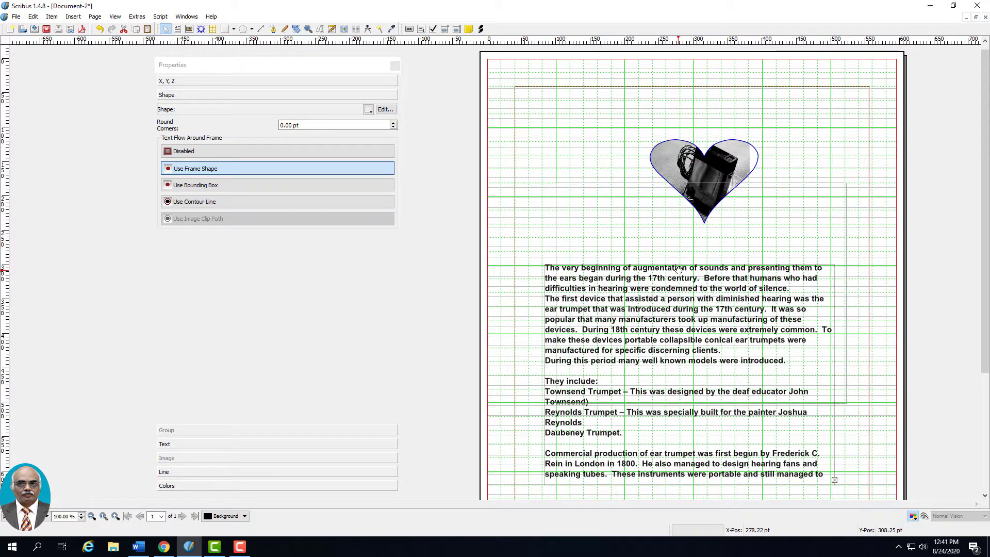
left_click_drag(692, 162, 695, 262)
double_click(733, 269)
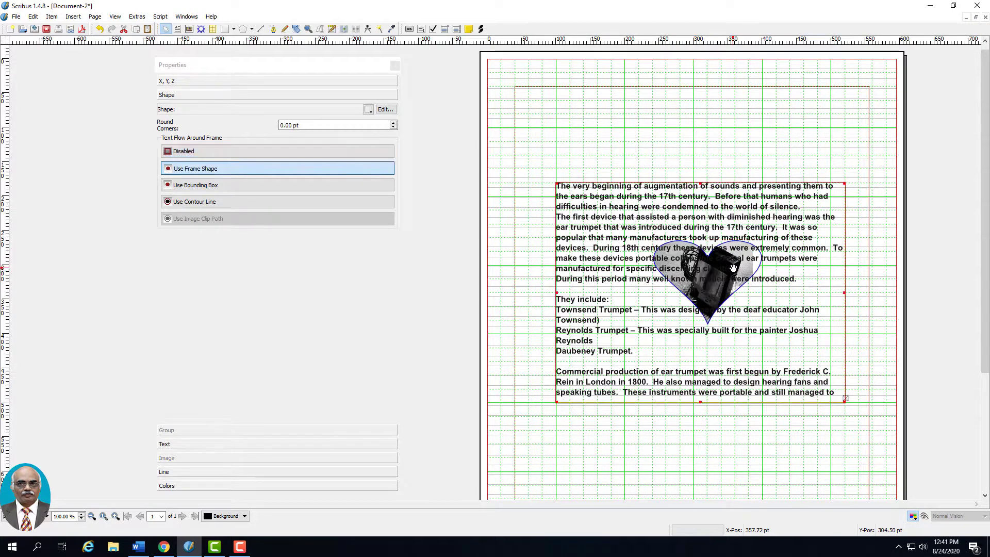
key("Escape")
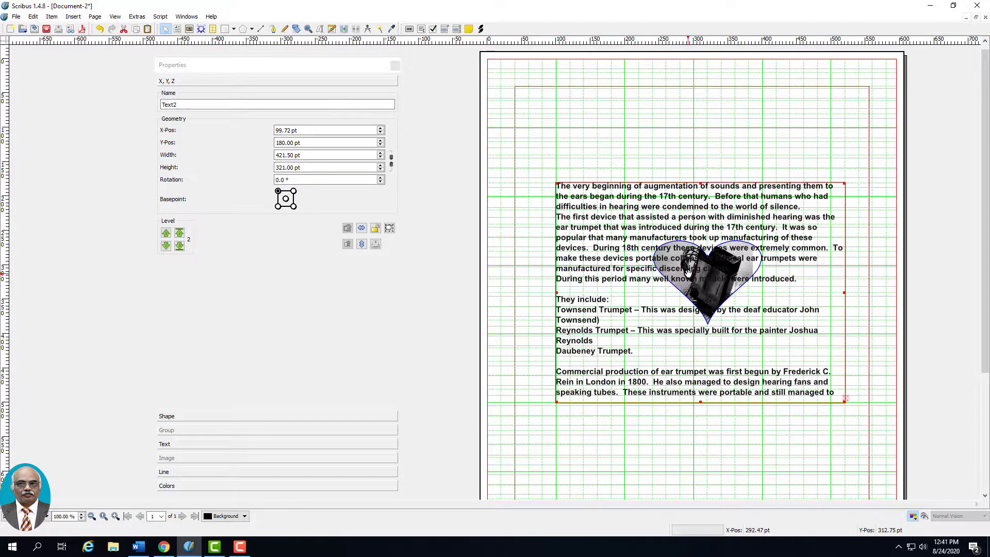
Move the text frame up to the page's top margin so the heart overlaps only its last lines
left_click_drag(705, 277, 695, 195)
left_click_drag(694, 292, 683, 386)
left_click_drag(707, 280, 722, 172)
Set the heart image frame's text flow to Use Frame Shape
left_click(708, 314)
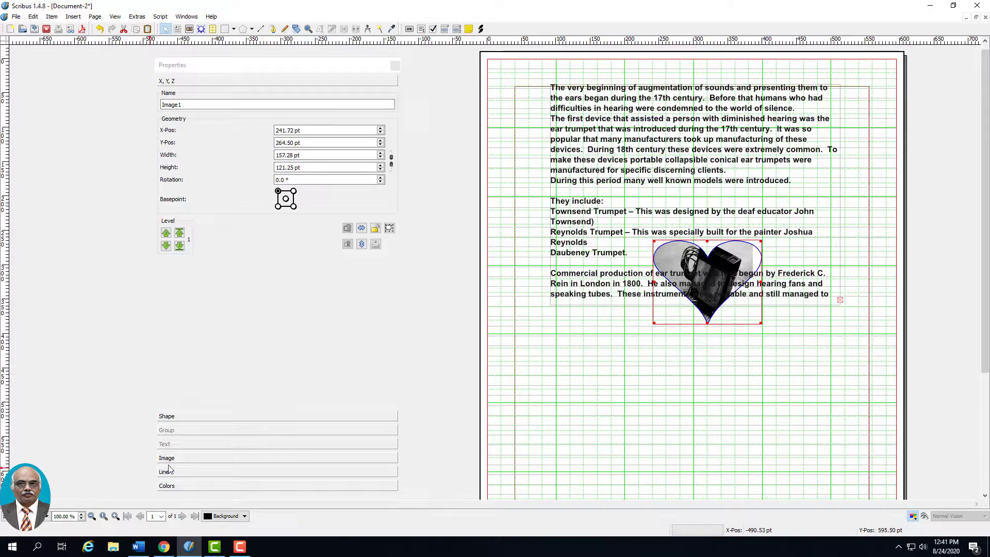
left_click(189, 416)
left_click(202, 168)
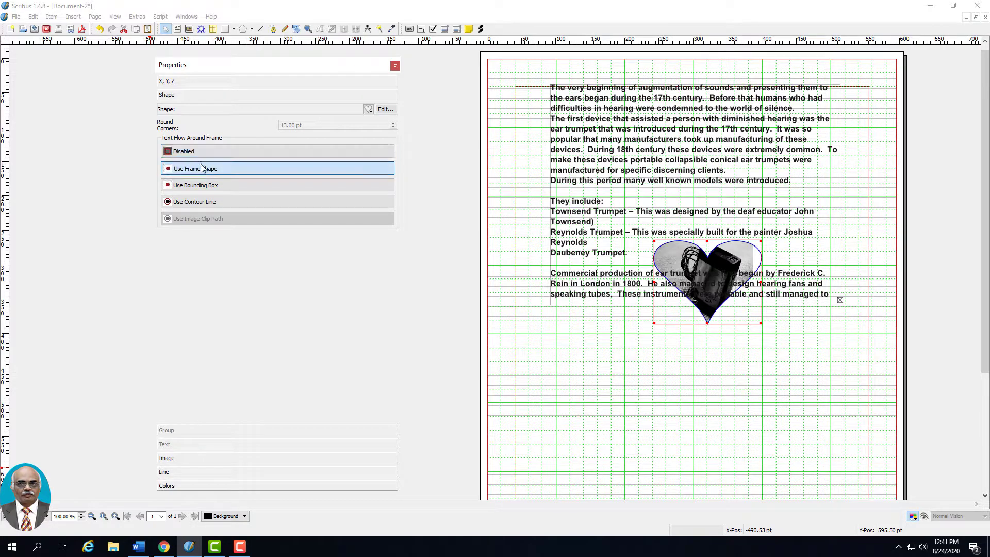
Move the text frame down around the heart and place it beneath the heart in the stacking order so the text wraps
left_click_drag(672, 264, 678, 363)
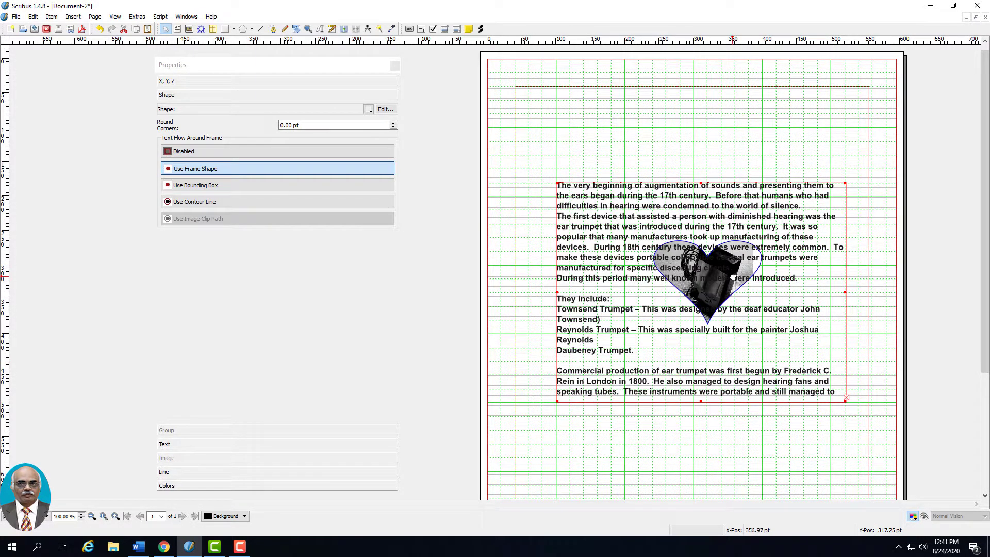
right_click(733, 277)
mouse_move(783, 377)
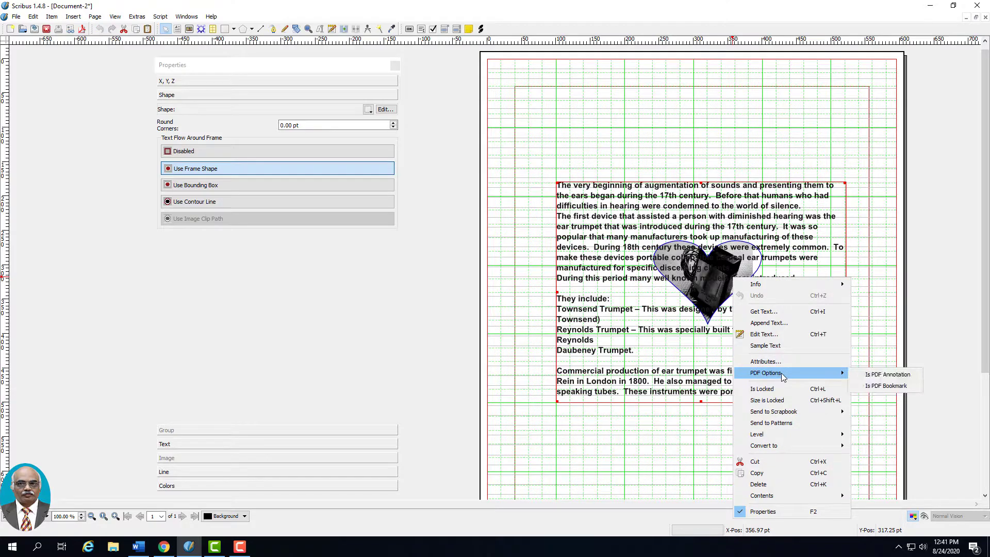
mouse_move(772, 434)
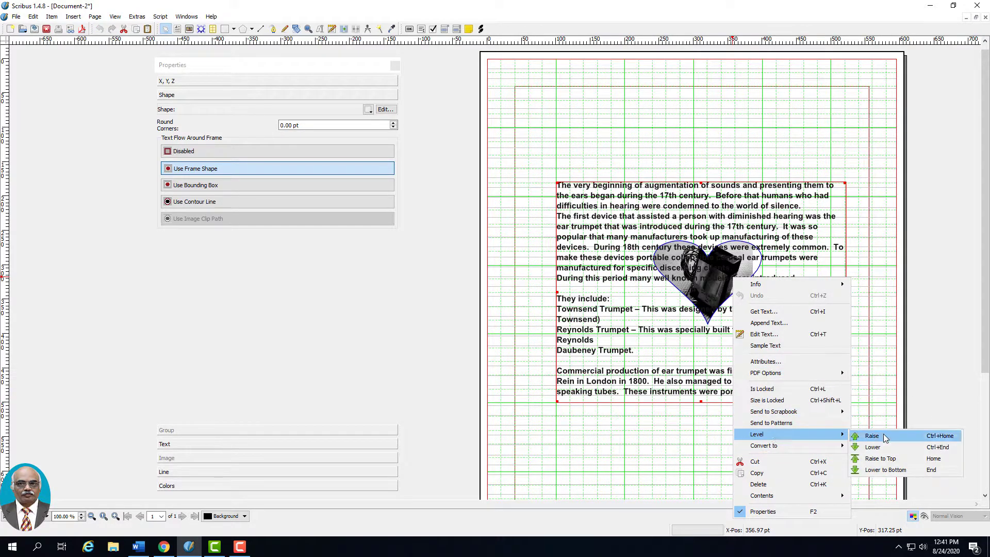
left_click(874, 458)
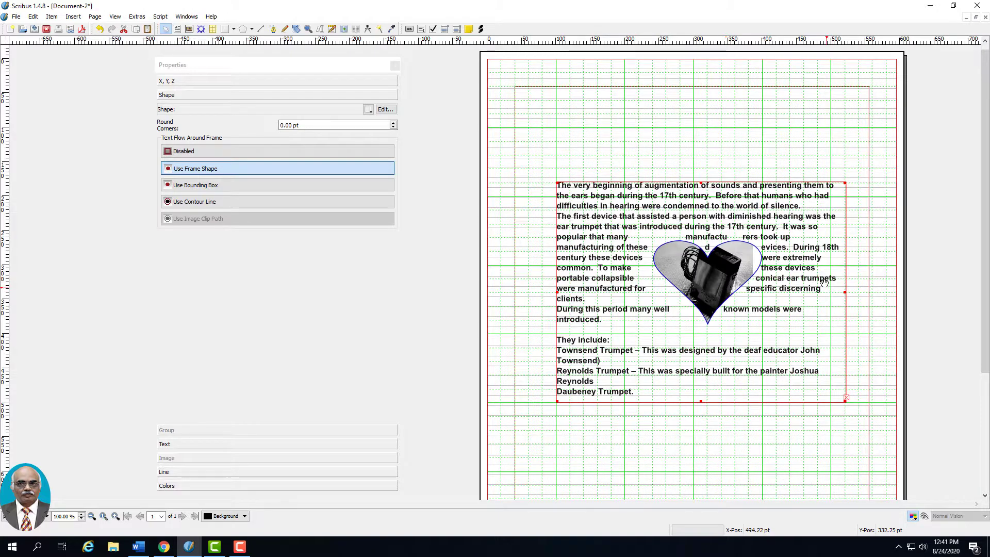
Enlarge the text frame to nearly the full width between the margins and move the heart toward the right side of the text
left_click_drag(690, 277, 781, 250)
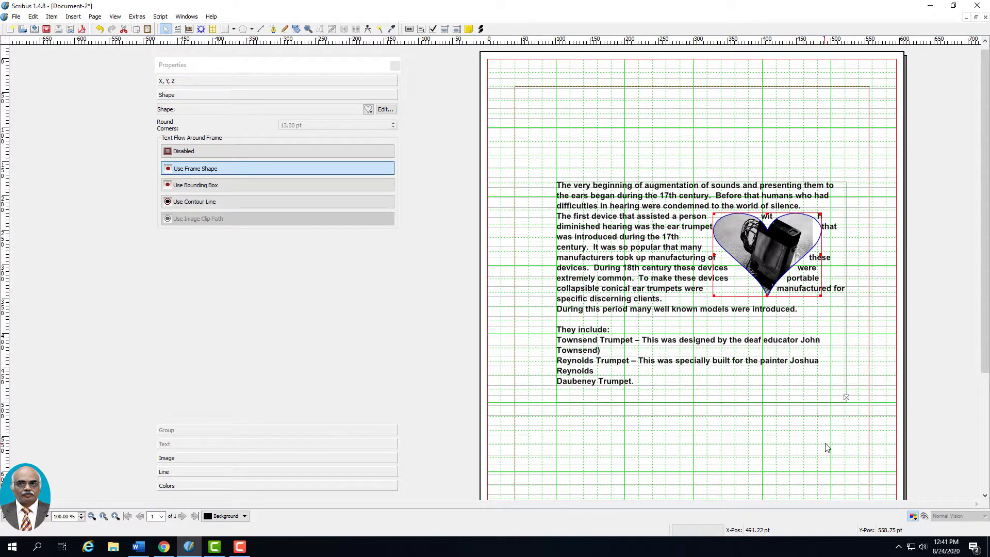
left_click(573, 393)
left_click_drag(556, 403, 518, 451)
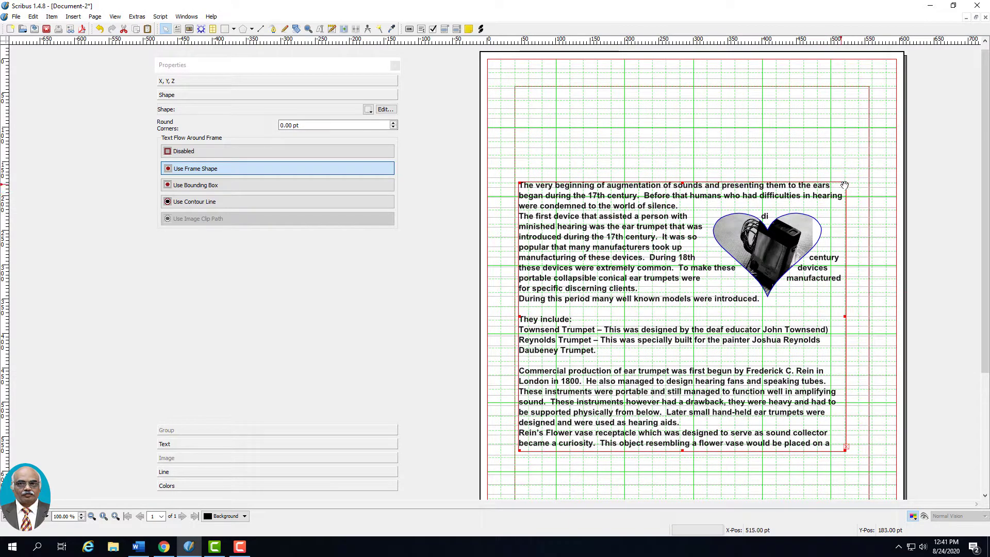
left_click_drag(844, 182, 856, 143)
left_click_drag(775, 242, 772, 262)
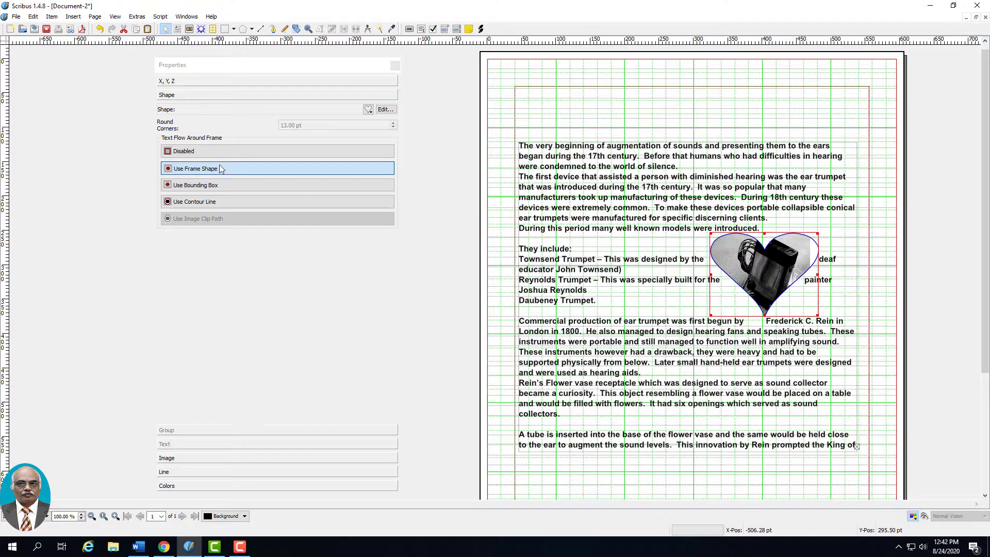
Try Use Bounding Box as the heart's text flow, and return it to Use Frame Shape
left_click(220, 186)
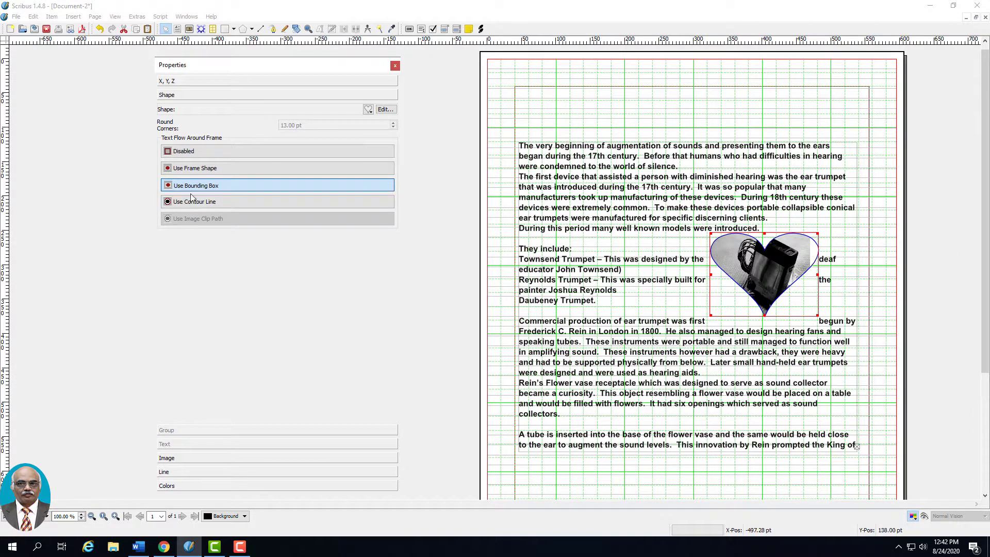
left_click(201, 168)
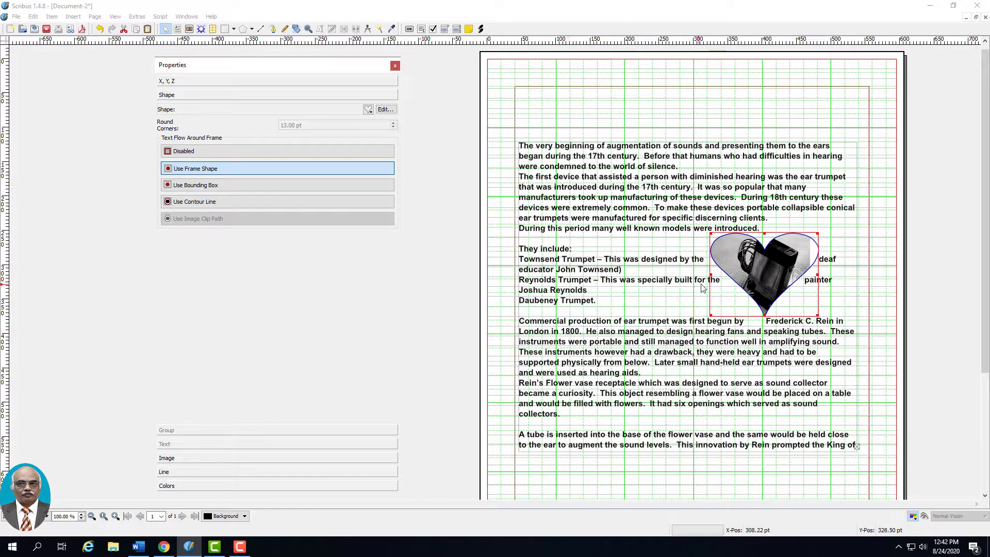
Try Use Bounding Box on the text frame itself, and set its text flow to Use Contour Line
left_click(716, 297)
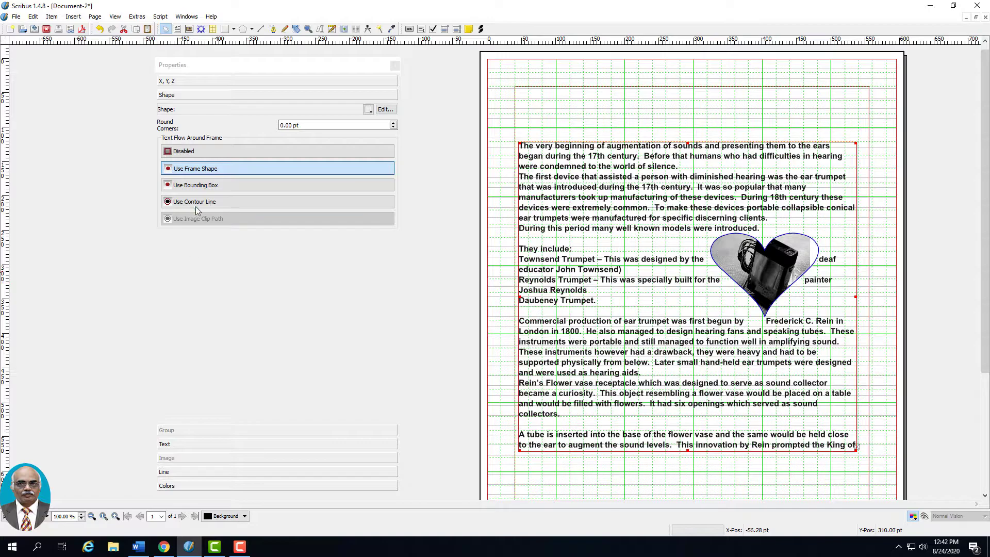
left_click(209, 186)
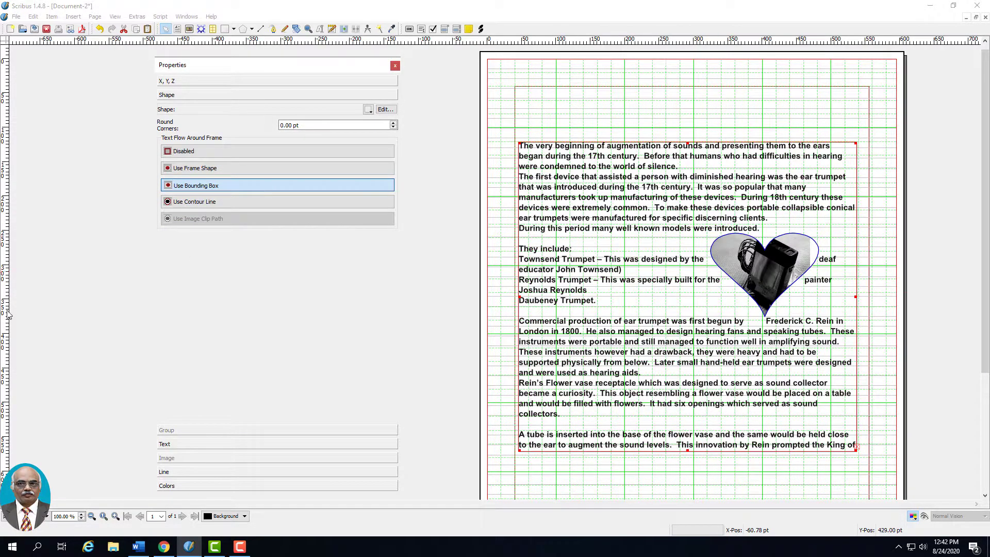
left_click(191, 203)
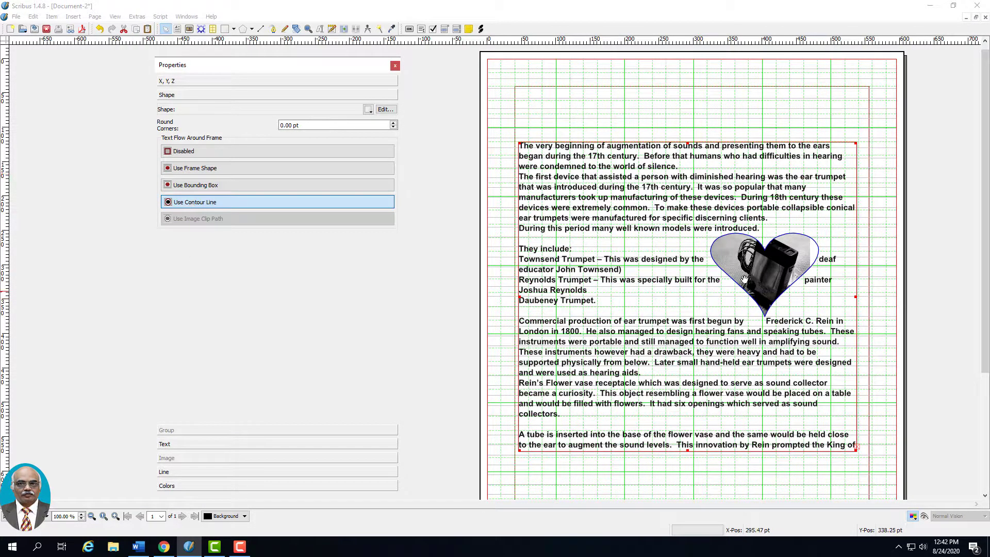
Compare Use Contour Line and Use Frame Shape on the heart, and set its text flow to Use Bounding Box
left_click(710, 285)
left_click(201, 203)
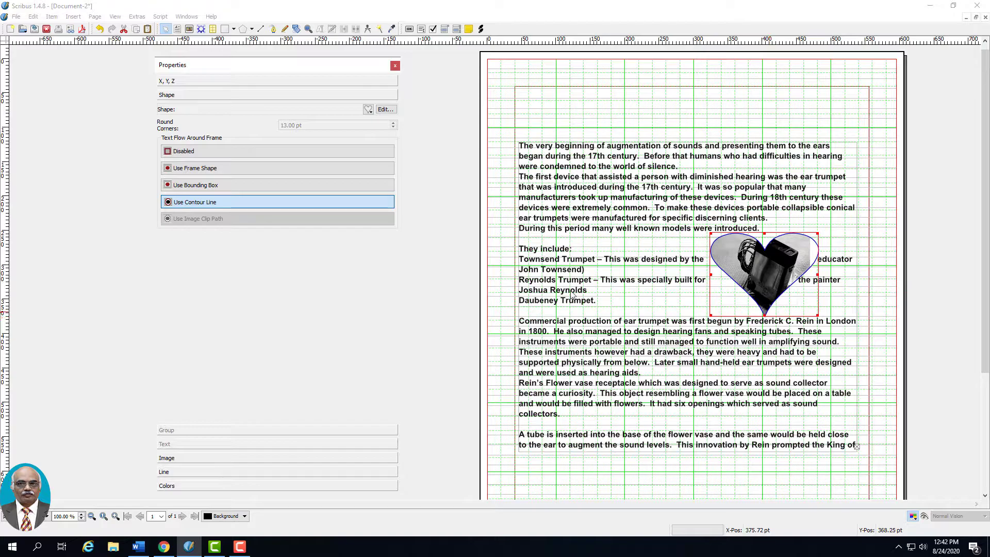
left_click(223, 168)
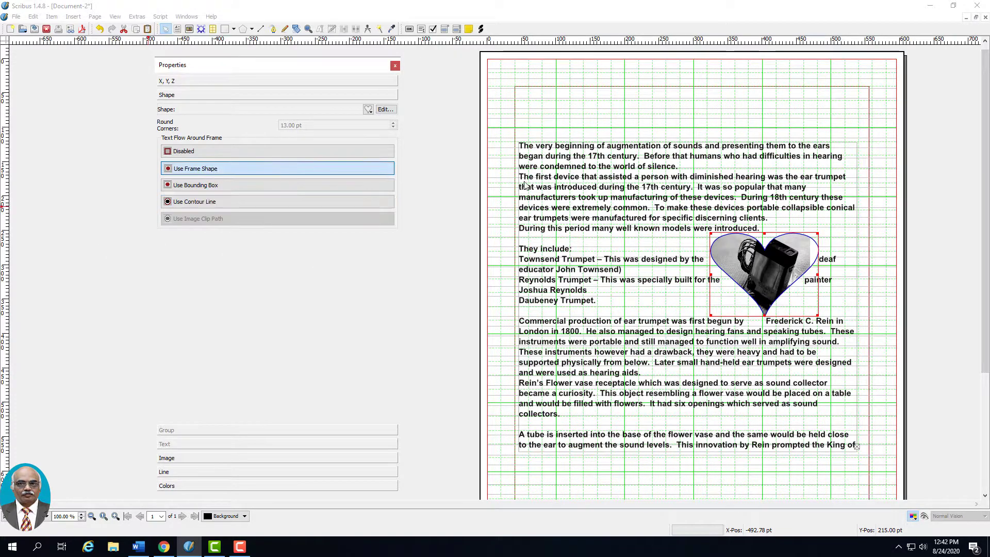
left_click(225, 187)
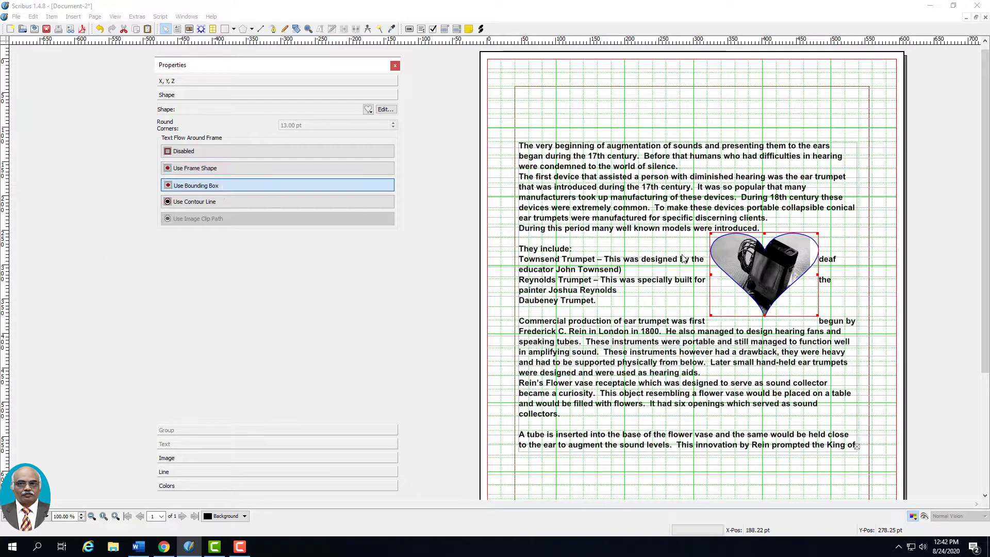
Move the heart through the text to the left part of the paragraph beginning "Commercial production"
left_click(650, 257)
left_click_drag(774, 265, 654, 196)
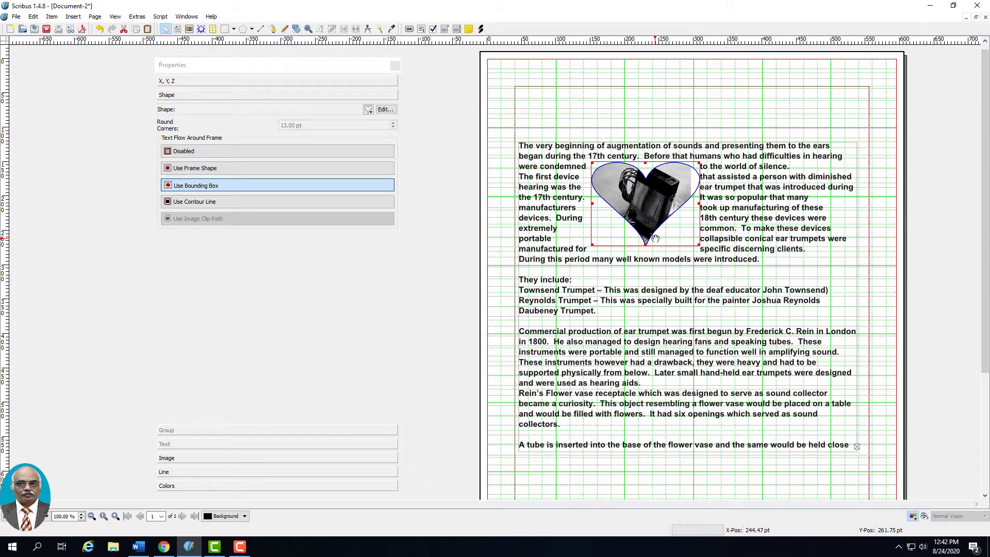
left_click_drag(657, 240, 645, 375)
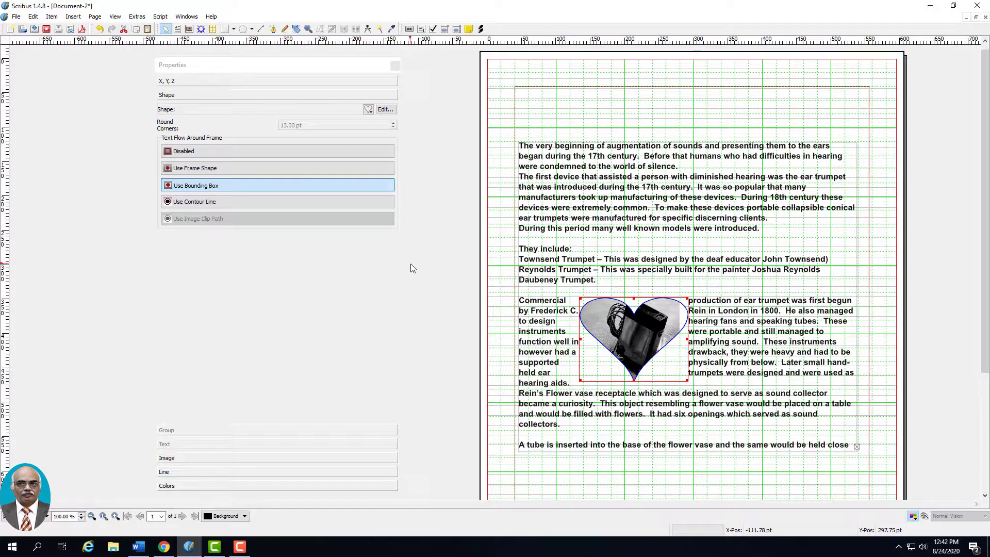
left_click(239, 546)
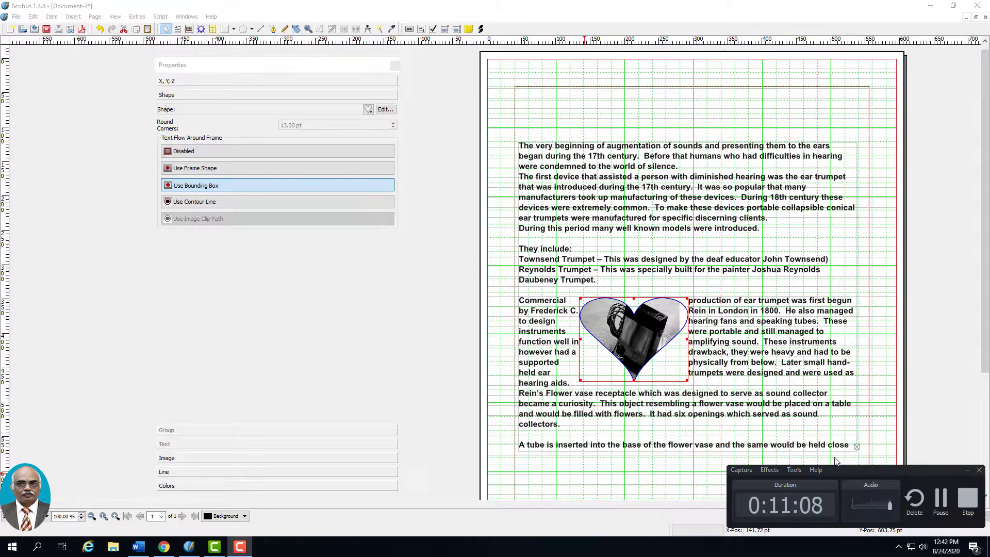
left_click(966, 470)
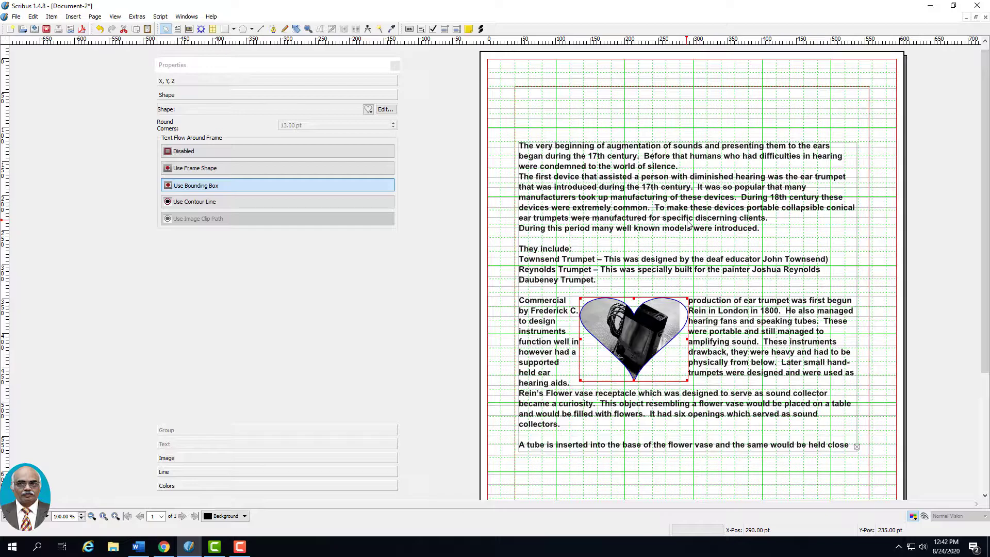
Fill the text frame's background with Cyan
left_click(549, 174)
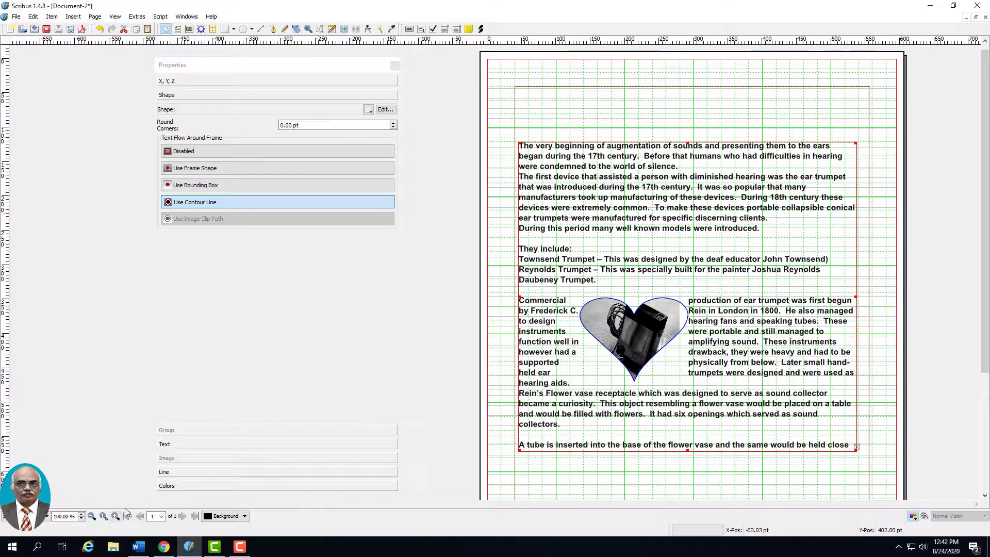
left_click(179, 488)
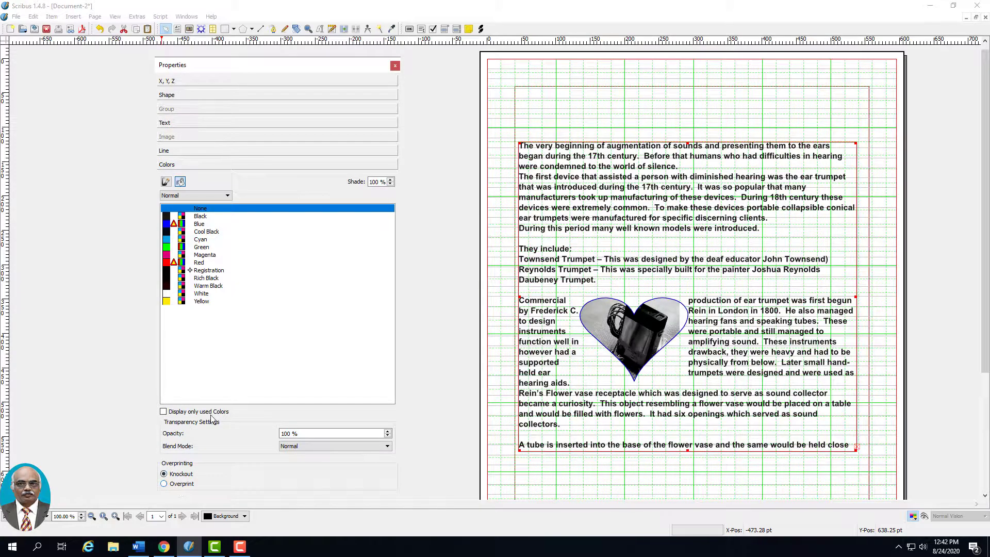
left_click(216, 201)
left_click(216, 201)
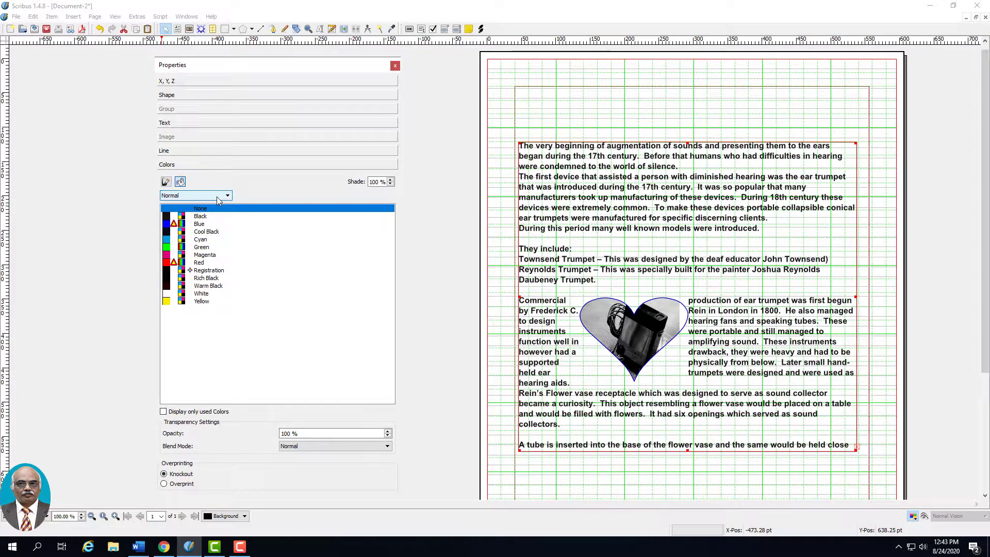
left_click(169, 241)
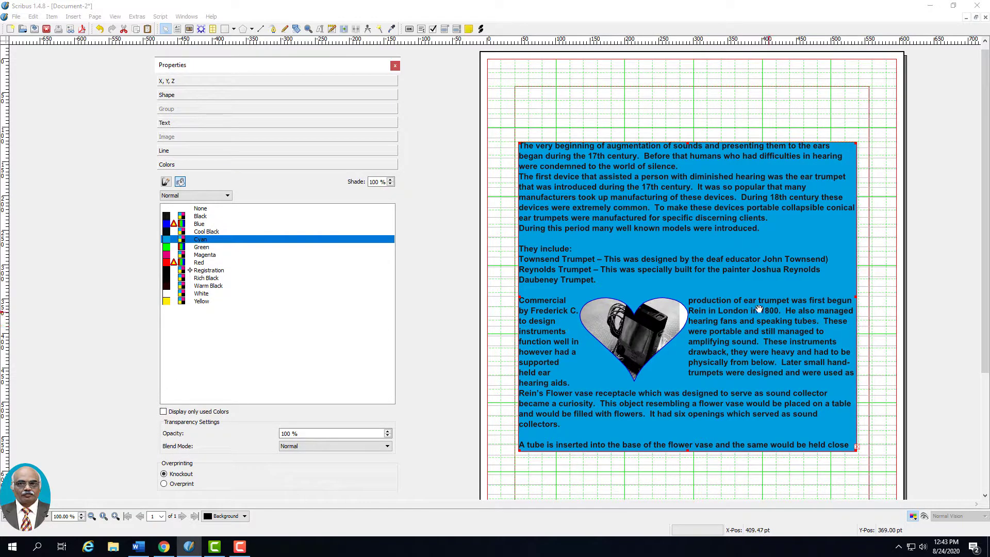
Give the text frame a Horizontal Gradient from Green to Cyan, with the green stop at 32 % and the cyan stop at 78 %
left_click(226, 196)
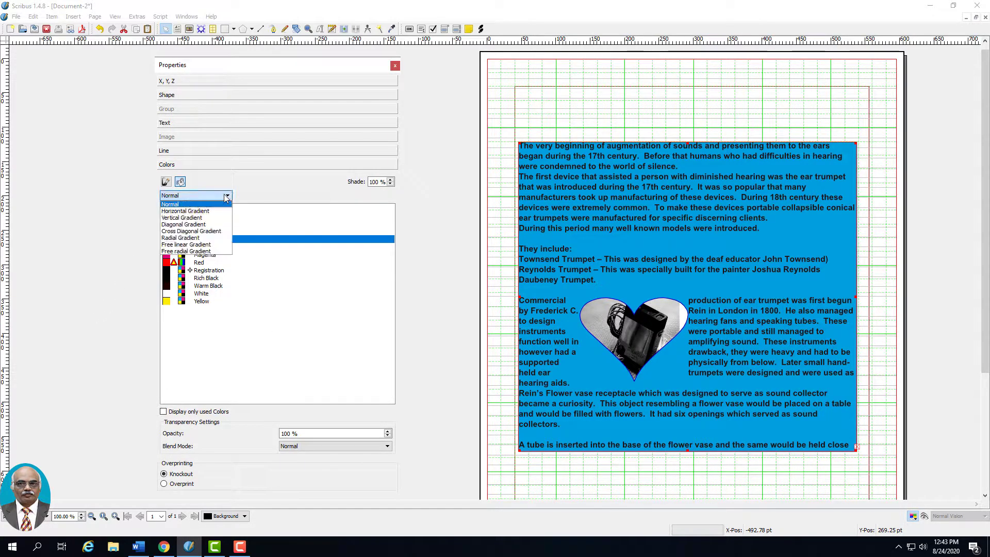
left_click(212, 209)
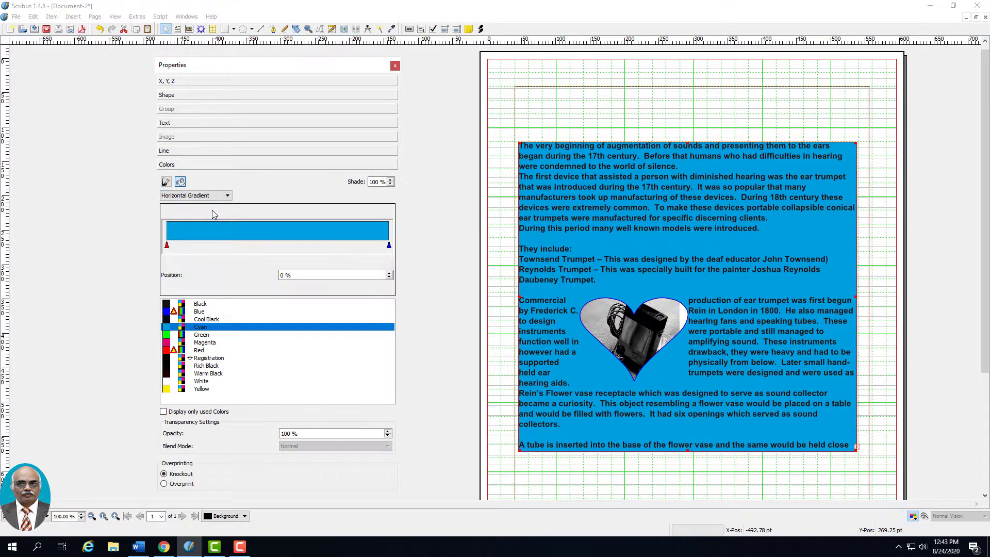
left_click(202, 335)
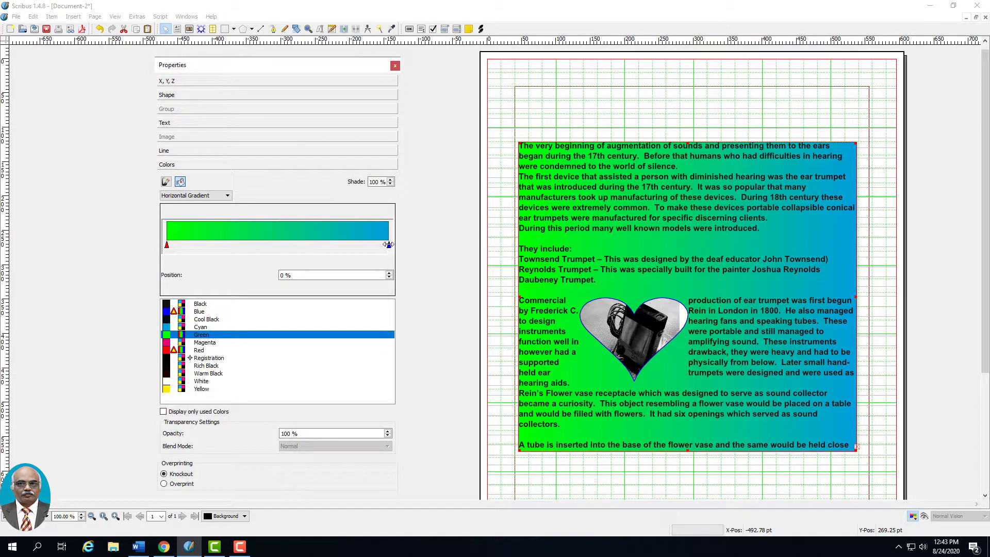
left_click_drag(389, 245, 340, 244)
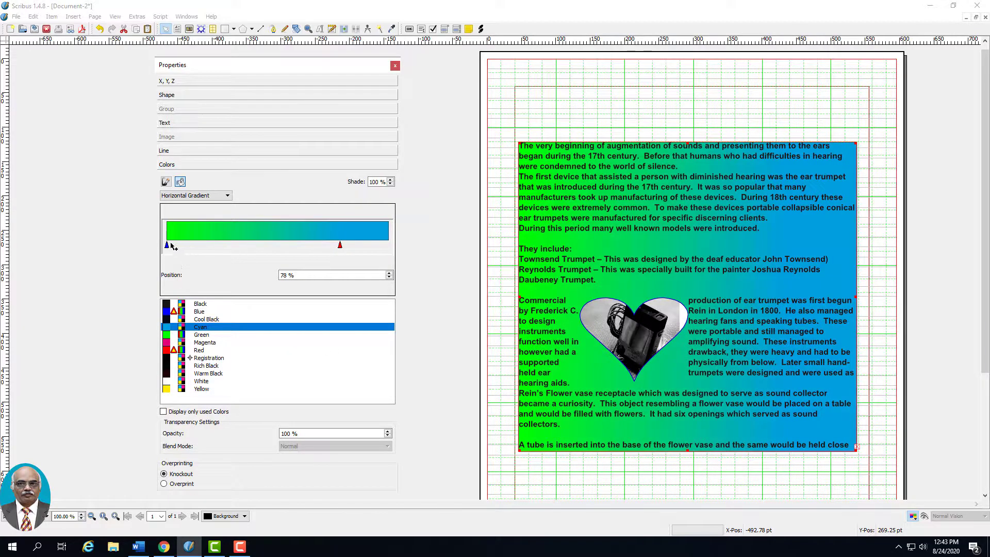
left_click_drag(166, 246, 237, 246)
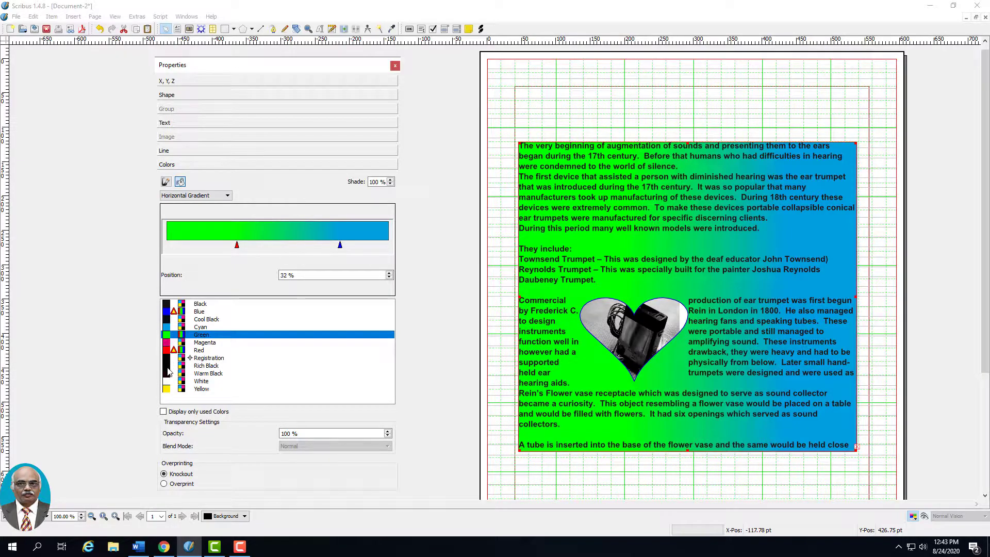
Move the horizontal gradient's green stop to 29 % and its cyan stop to 63 %
left_click(169, 351)
mouse_move(237, 245)
left_mouse_down()
mouse_move(269, 245)
mouse_move(234, 243)
left_mouse_up()
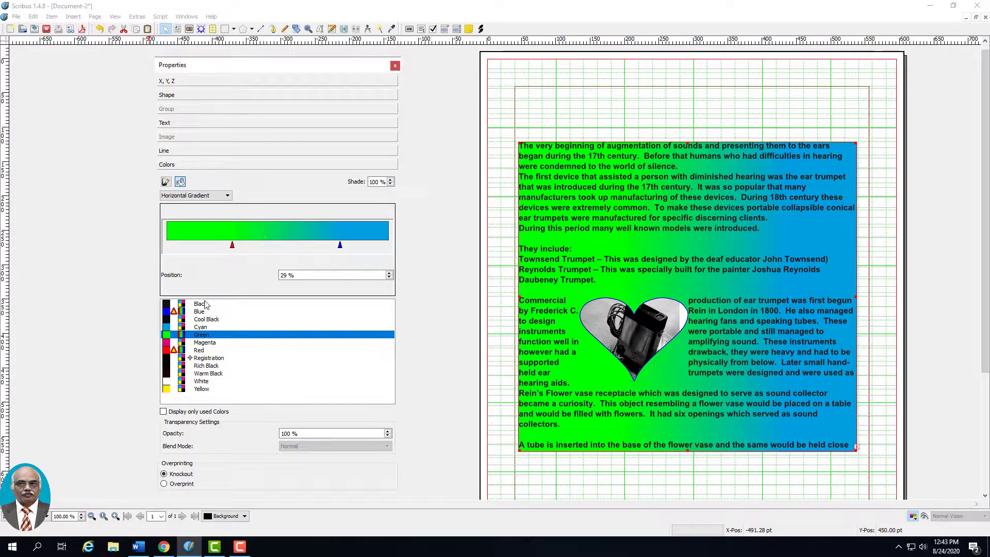
left_click(168, 320)
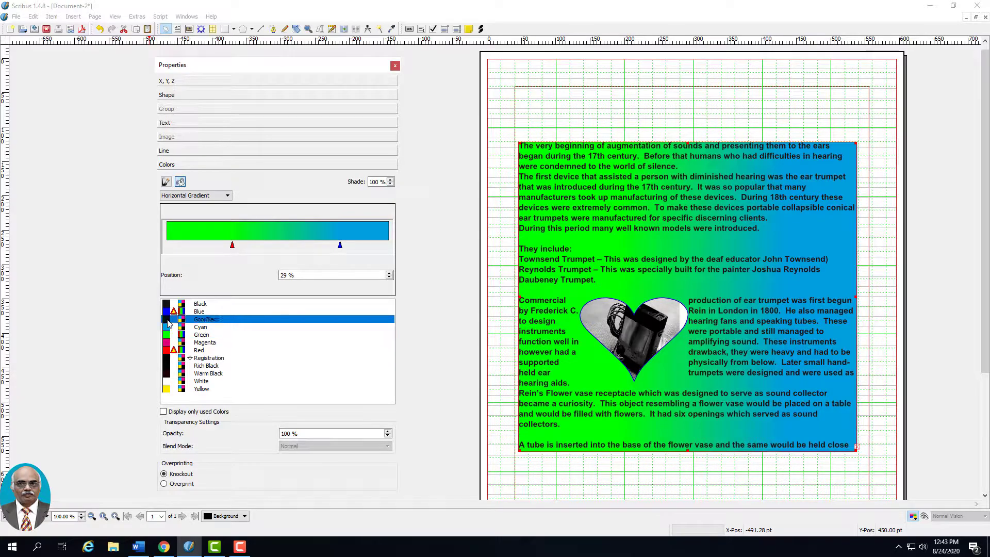
left_click_drag(340, 252, 306, 251)
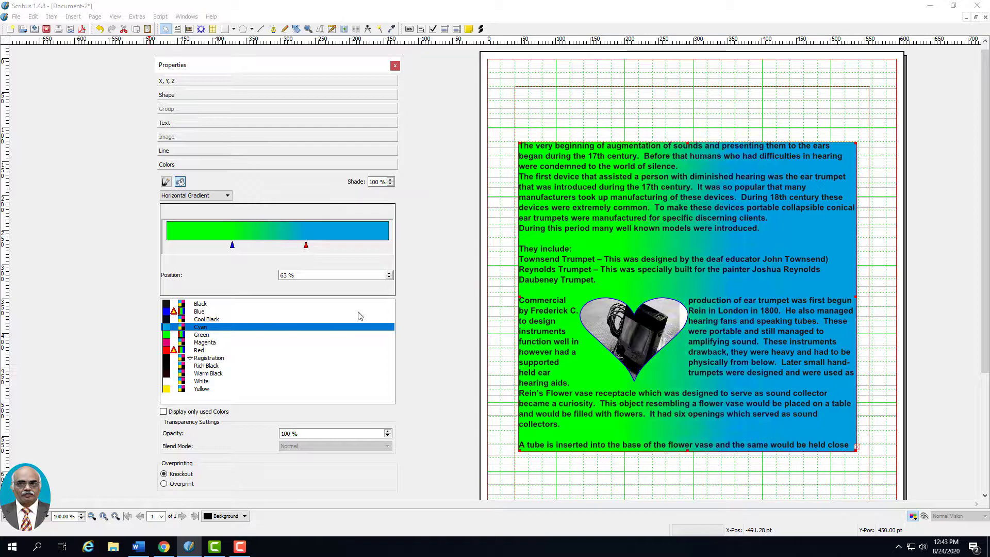
Change the text frame's fill to a Diagonal Gradient and make its first color stop Magenta at 34 %
left_click(217, 199)
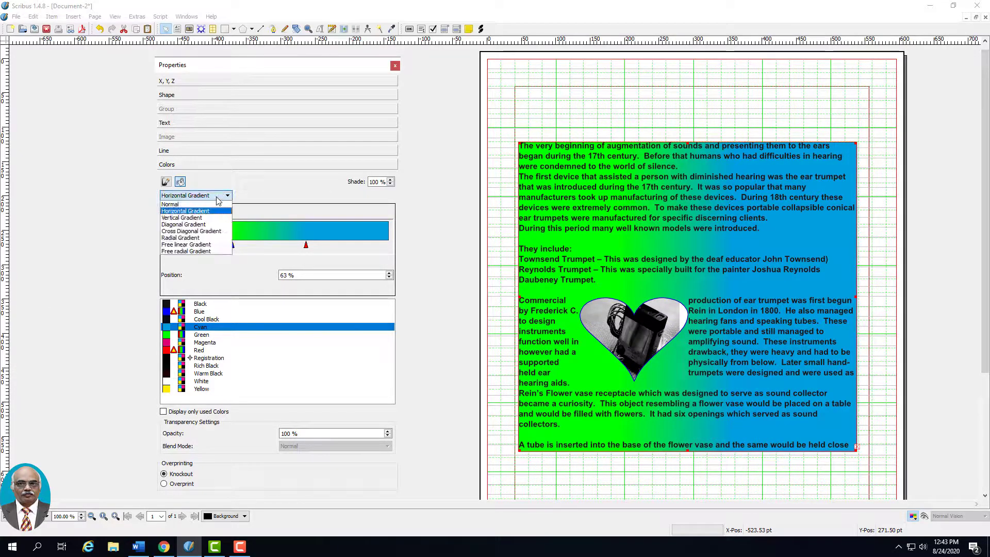
left_click(188, 224)
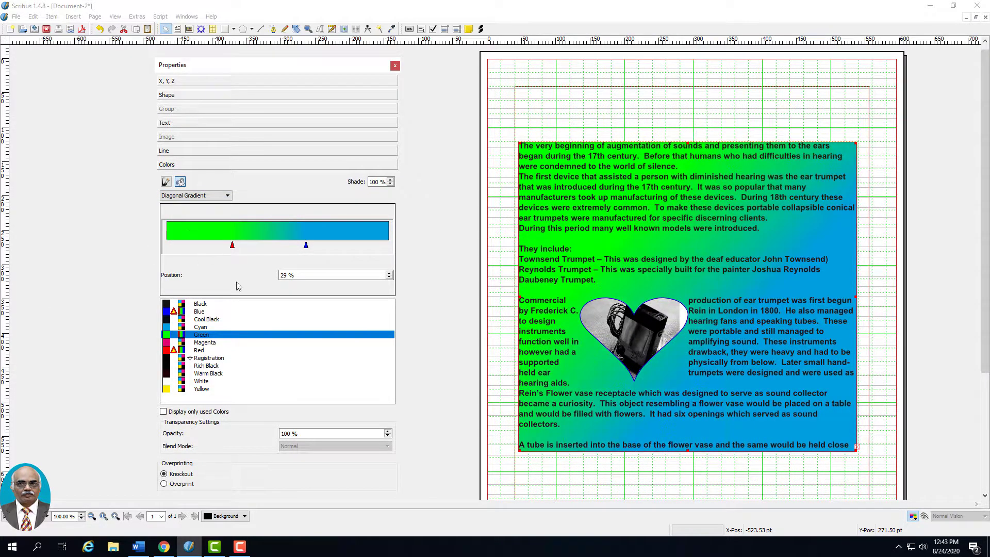
left_click(170, 327)
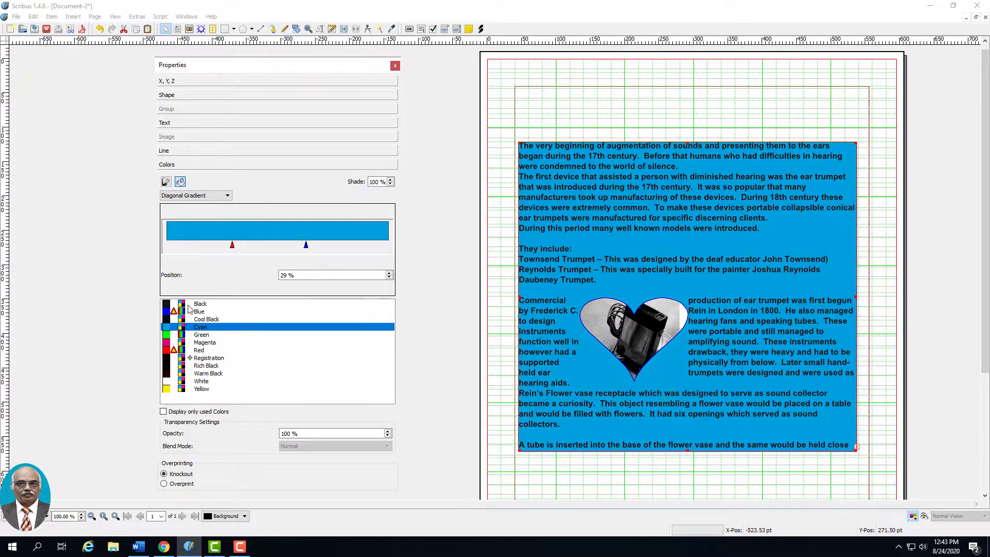
left_click(170, 342)
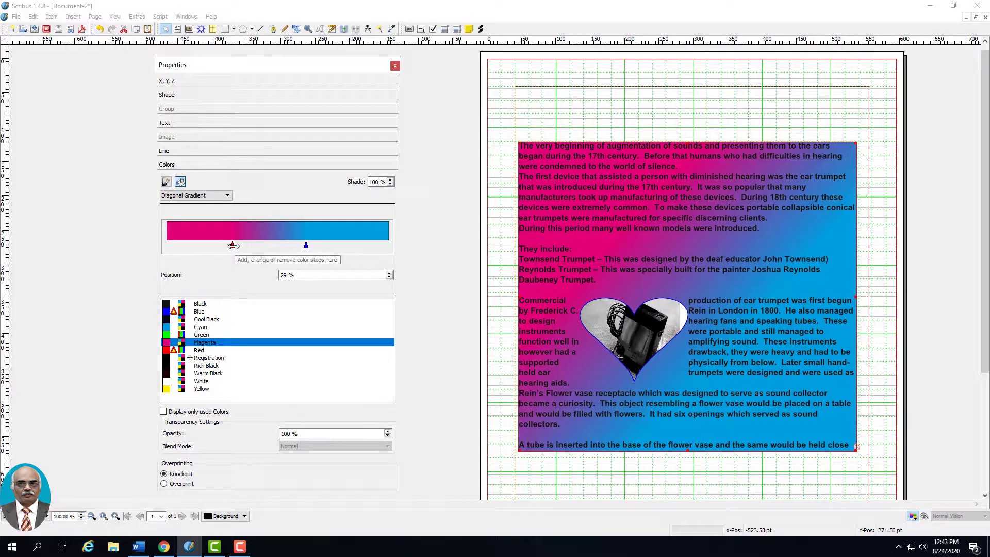
left_click_drag(234, 244, 241, 245)
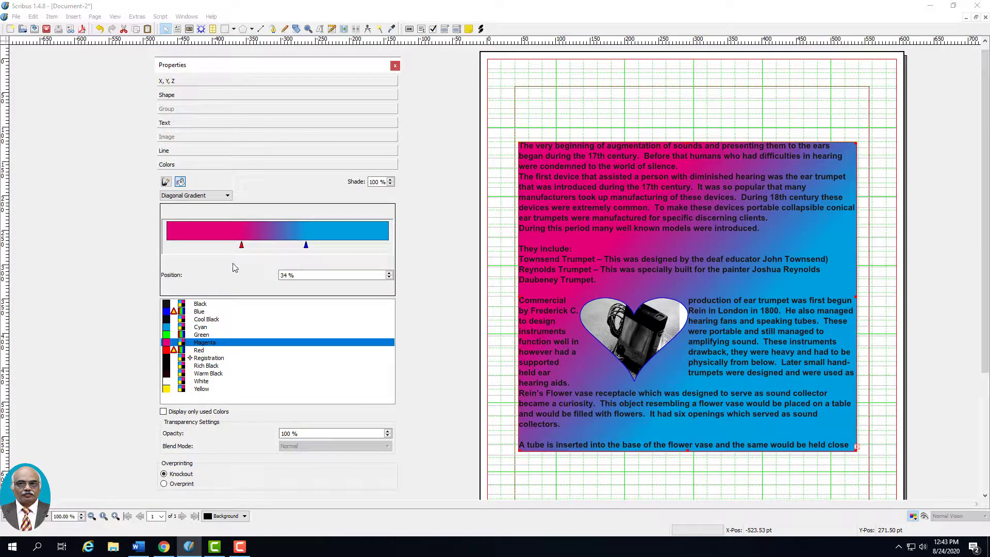
Recolor the diagonal gradient's first stop Red, and make its second stop Yellow at 85 %
left_click(170, 330)
left_click(168, 351)
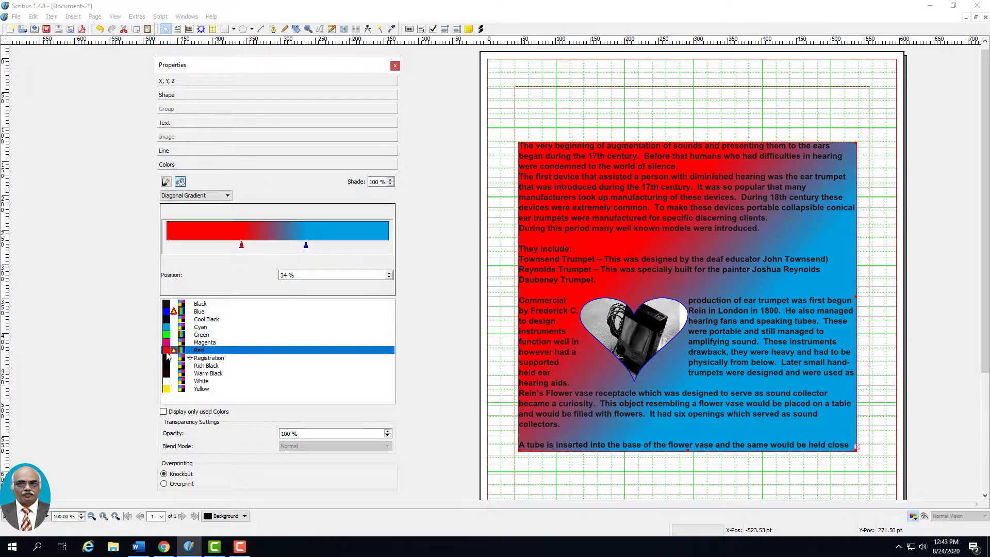
left_click_drag(307, 245, 355, 245)
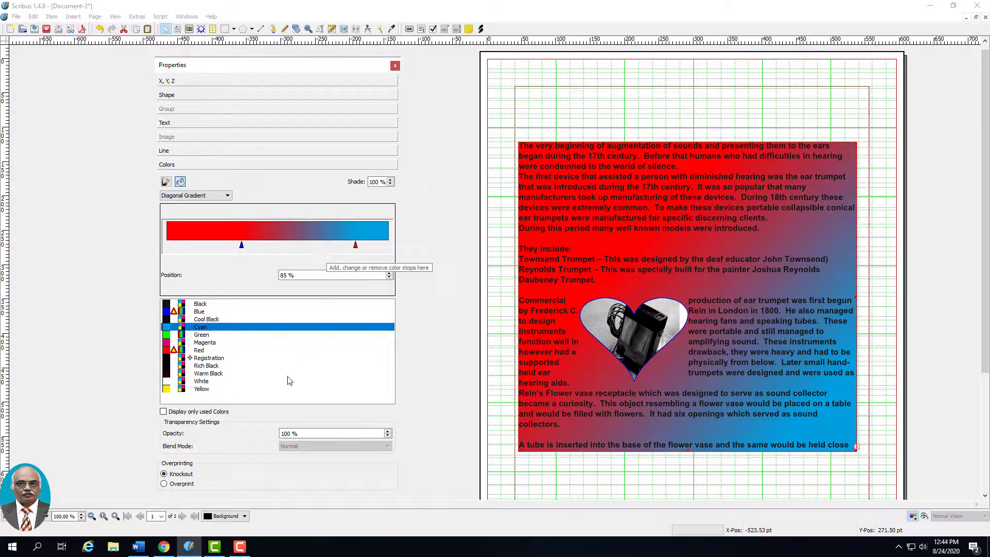
left_click(167, 391)
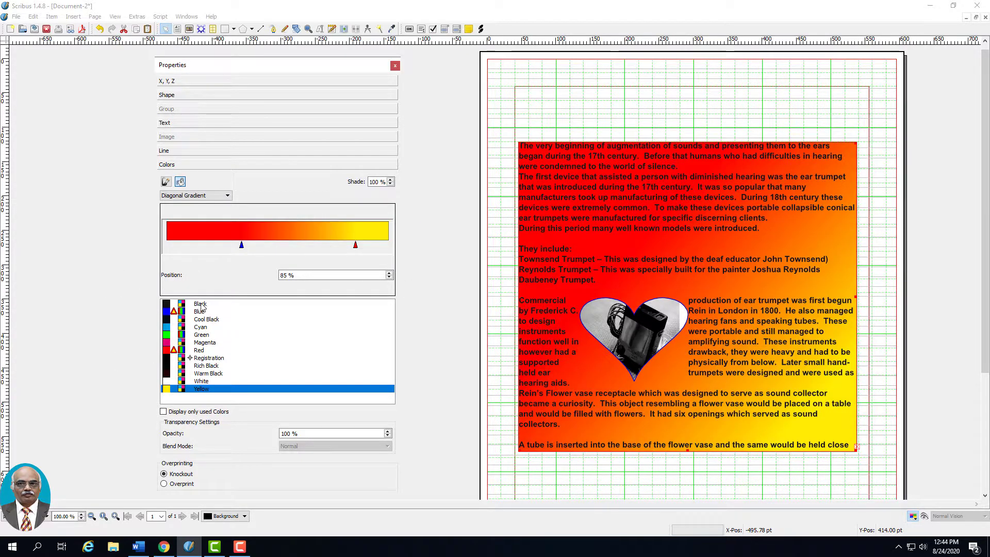
Switch the frame's fill to Free linear Gradient, and set its first stop to Green at 25 %
left_click(225, 197)
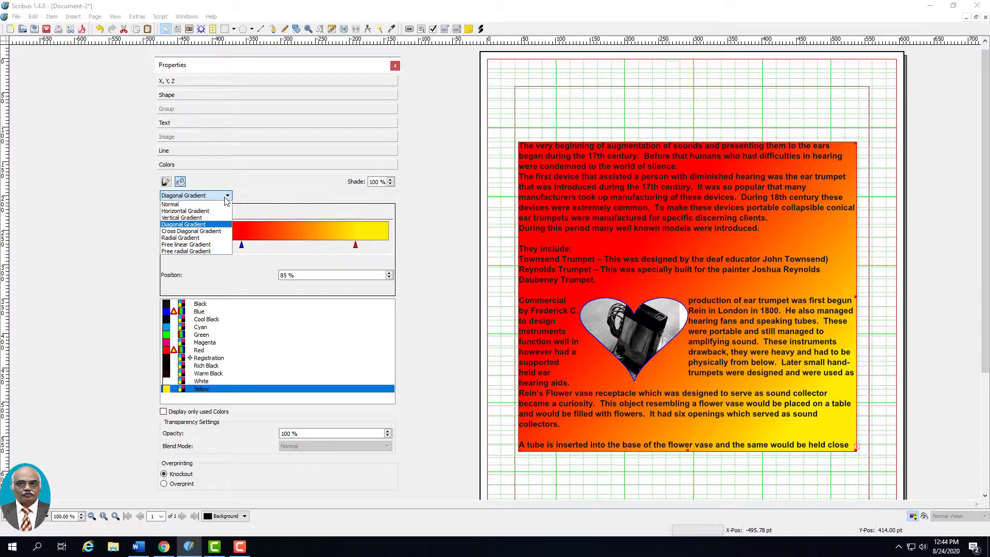
left_click(203, 244)
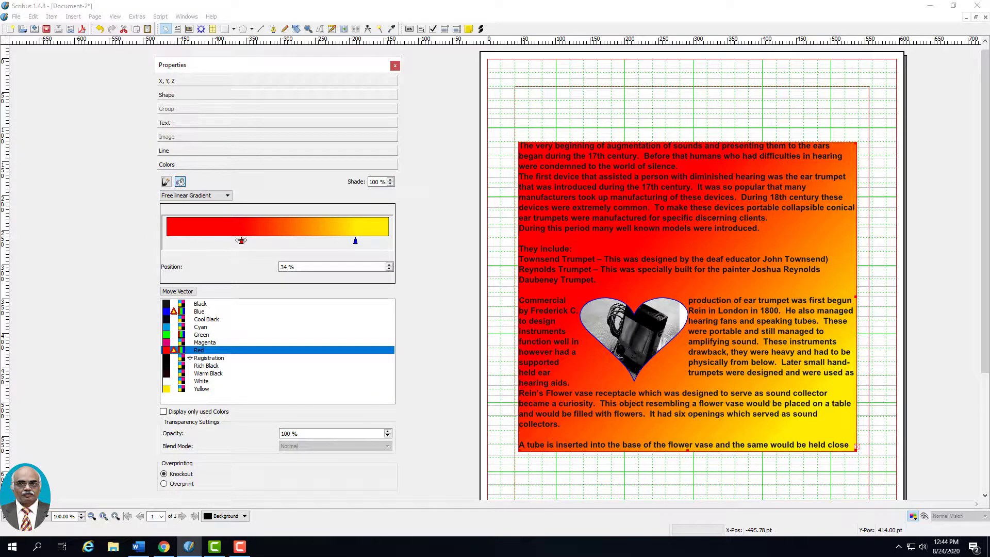
left_click_drag(241, 240, 221, 241)
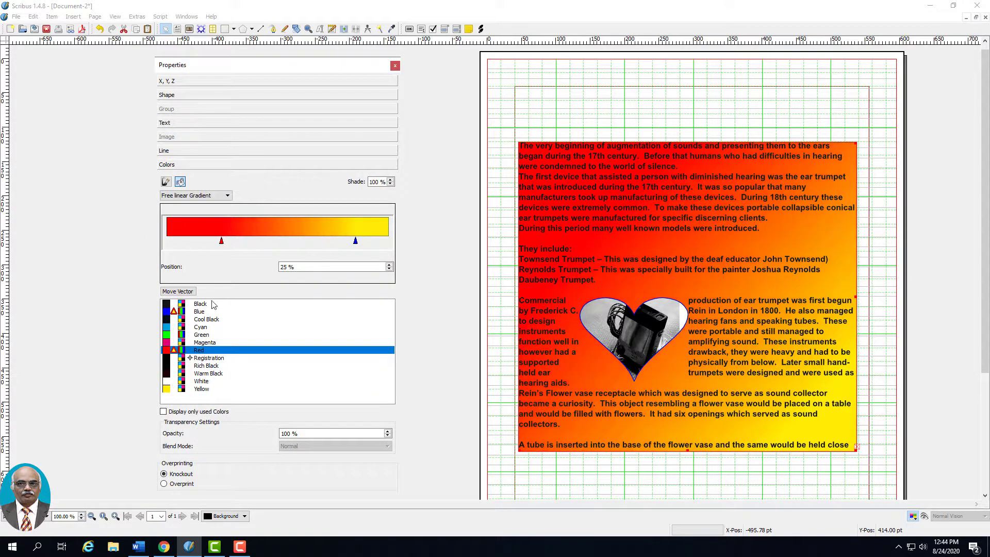
left_click(202, 338)
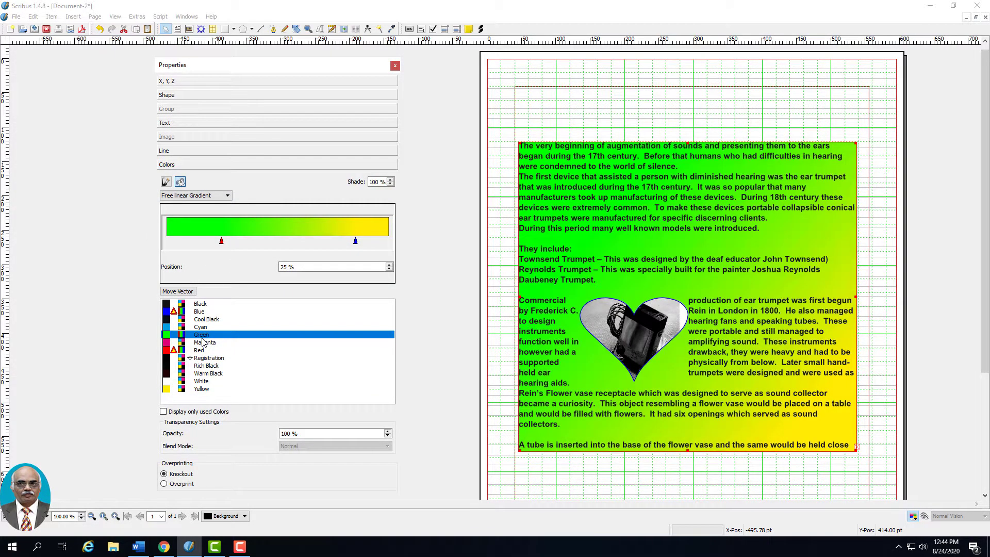
Add a Registration color stop at 29 % to the free linear gradient, just after the green stop
left_click(223, 241)
left_click_drag(224, 241, 231, 241)
left_click(169, 359)
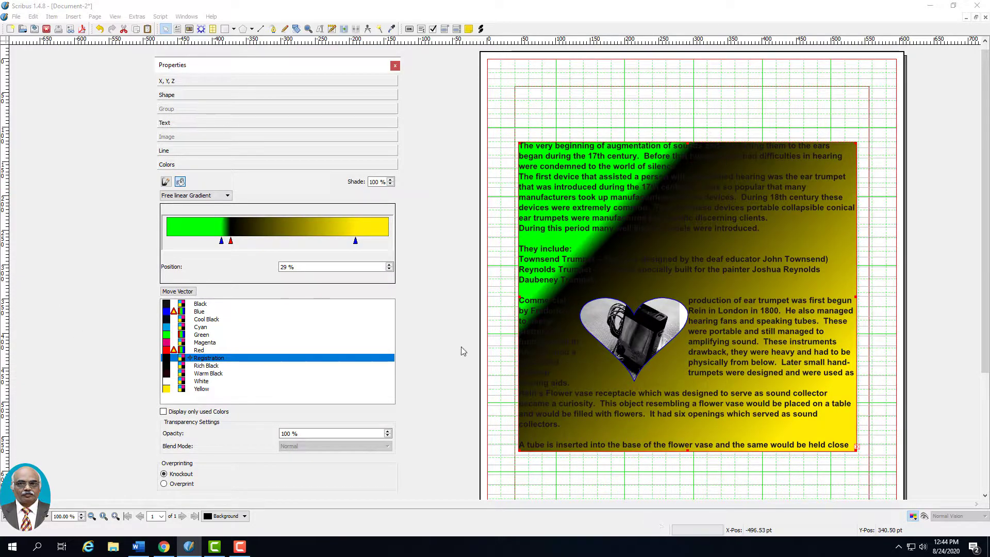
Try Blue as the fill color of the frame's text, and settle on White
left_click(164, 123)
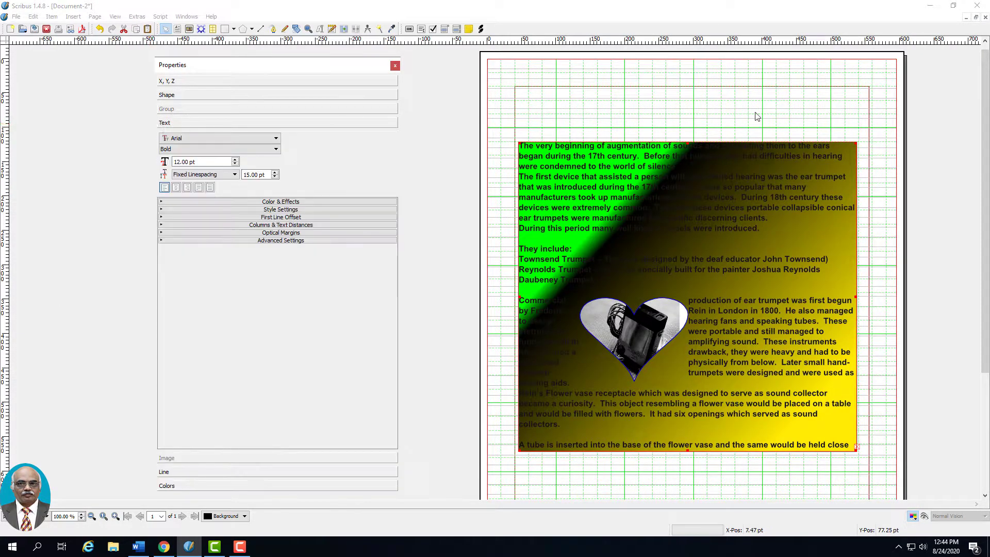
left_click(163, 201)
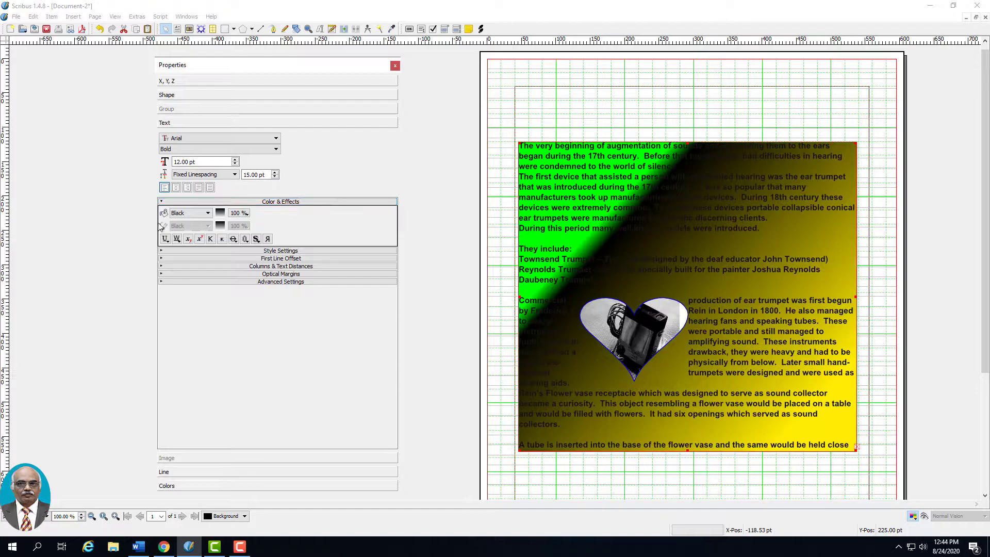
left_click(209, 213)
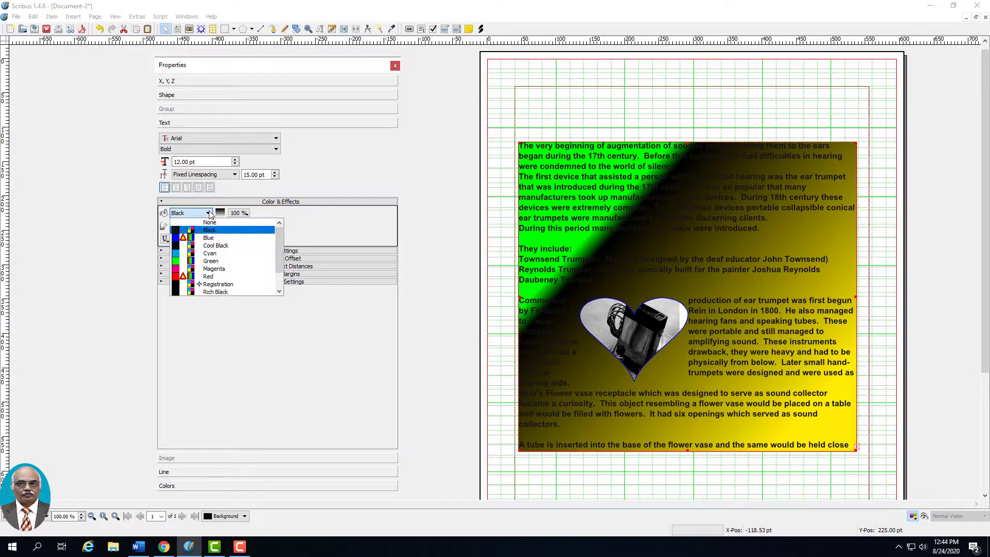
left_click(207, 236)
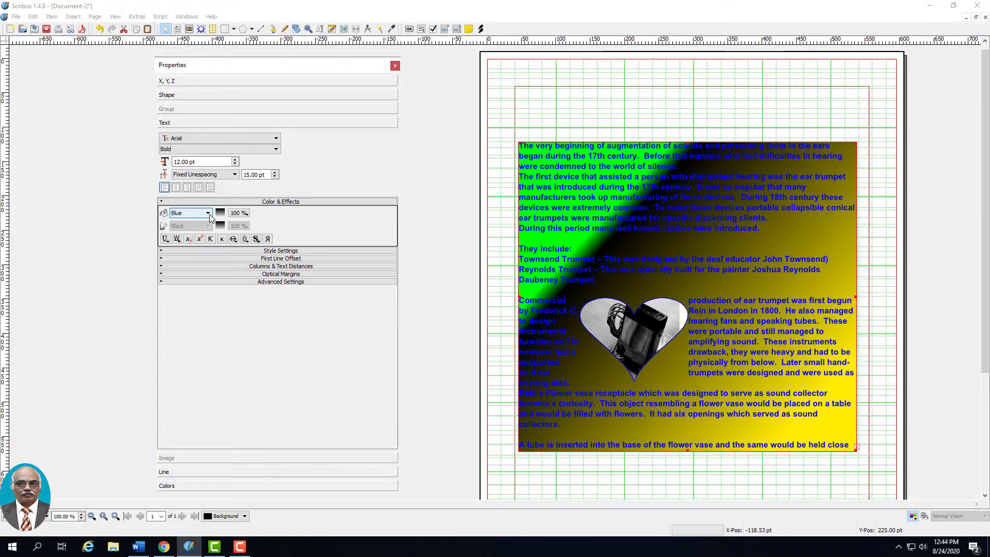
left_click(209, 213)
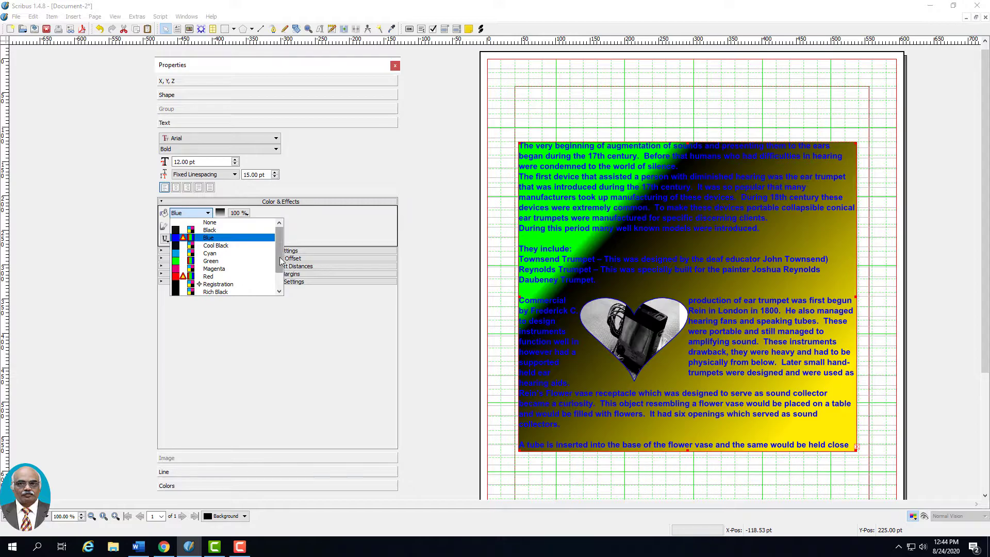
left_click(277, 281)
left_click(233, 284)
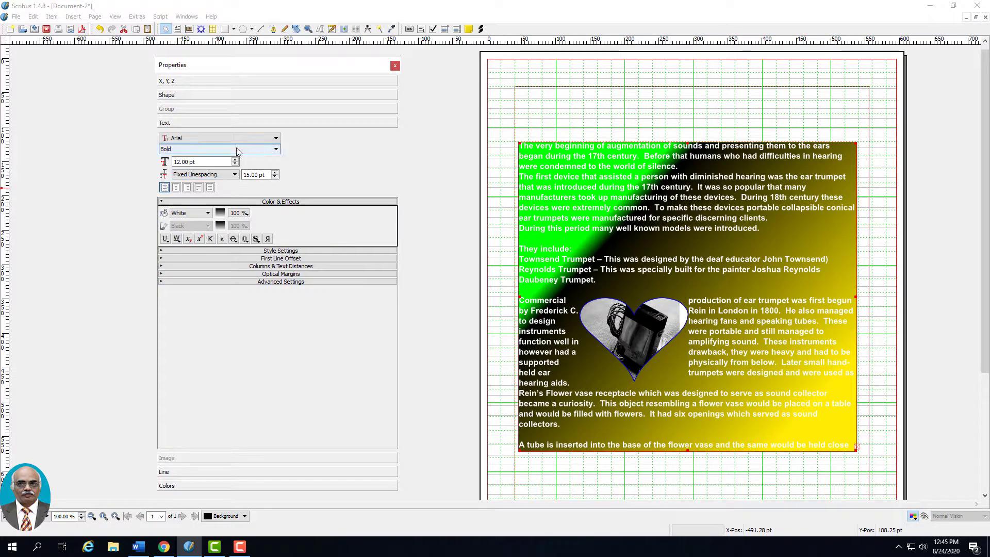
Set the text's line spacing to Align to Baseline Grid and its font size to 13 pt
left_click(215, 149)
left_click(214, 150)
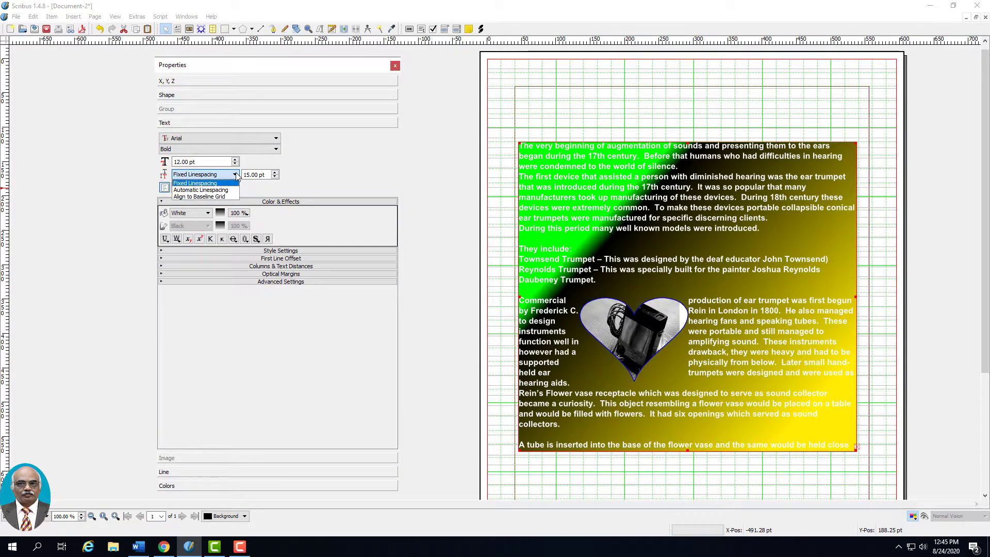
left_click(222, 196)
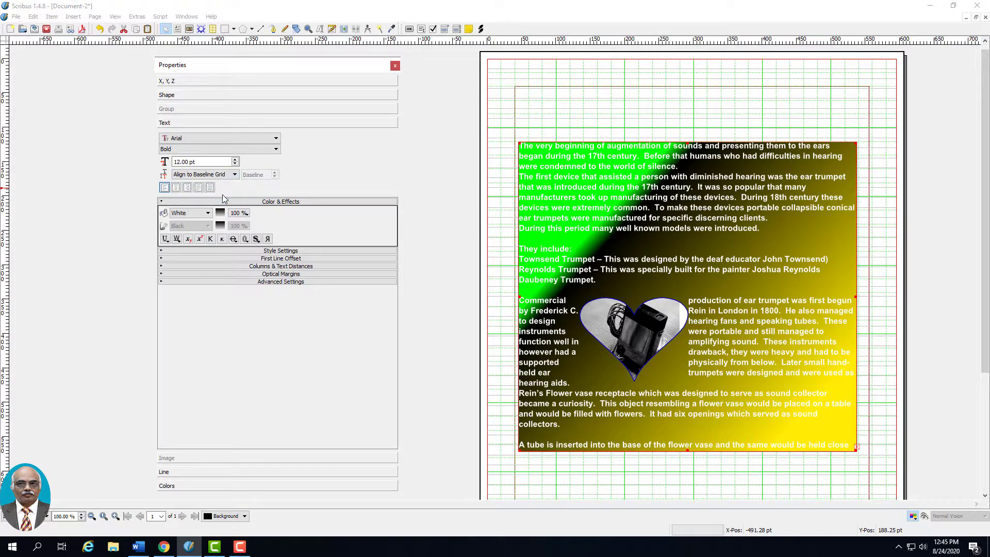
left_click(234, 160)
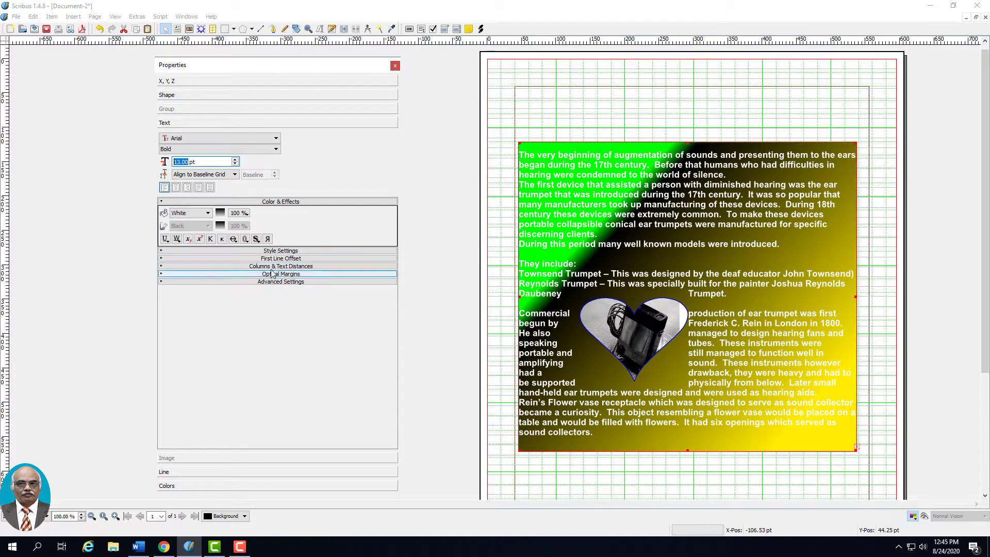
Show the text frame's paragraph and character style settings
left_click(278, 250)
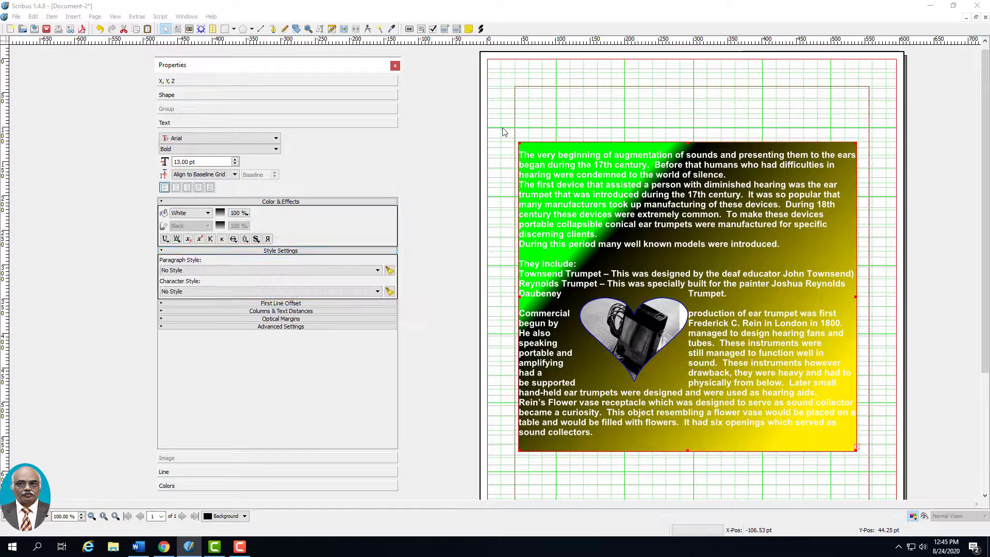
Look through the paragraph styles available for the frame's text without applying one
left_click(377, 271)
left_click(378, 271)
left_click(378, 270)
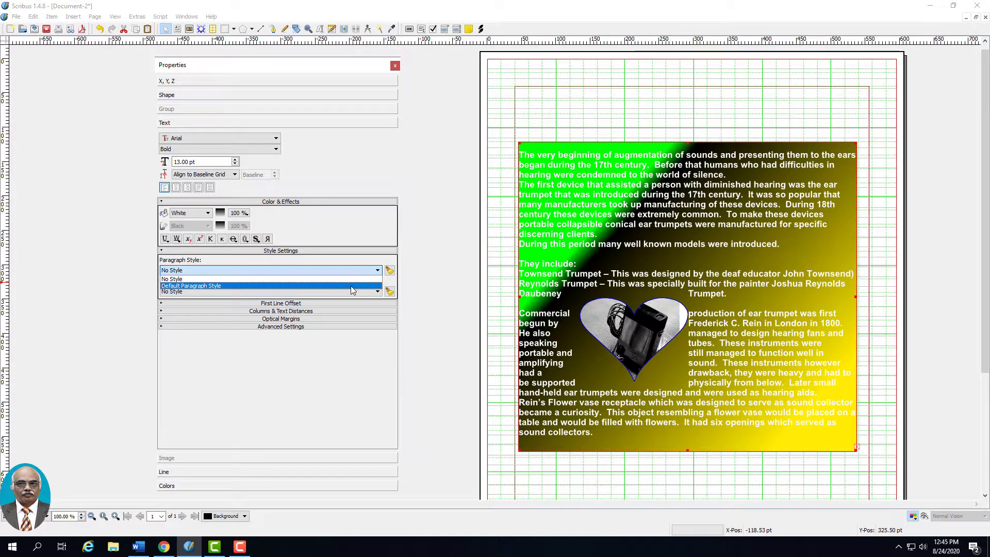
left_click(377, 237)
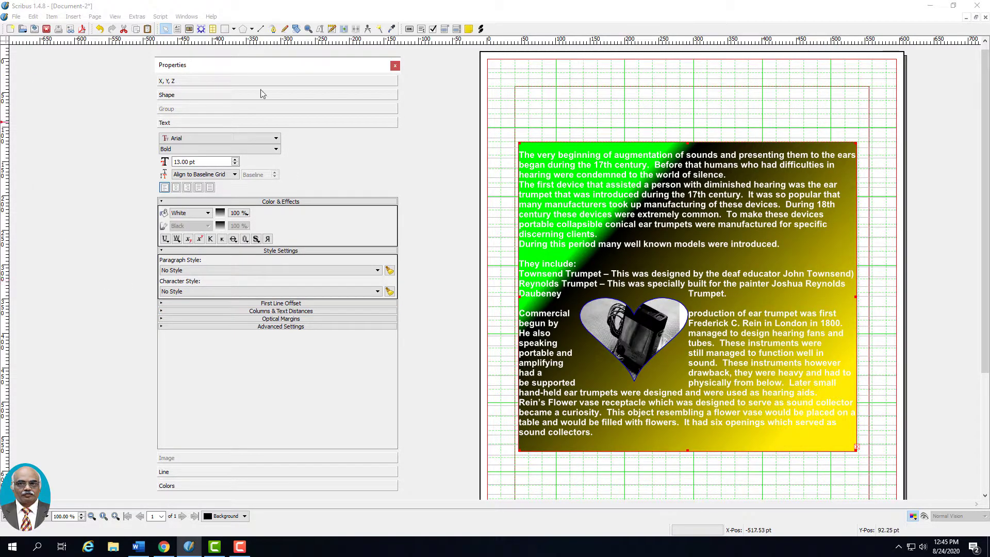
Try 54.72 pt as the text frame's X position, and settle on 47.72 pt
left_click(212, 80)
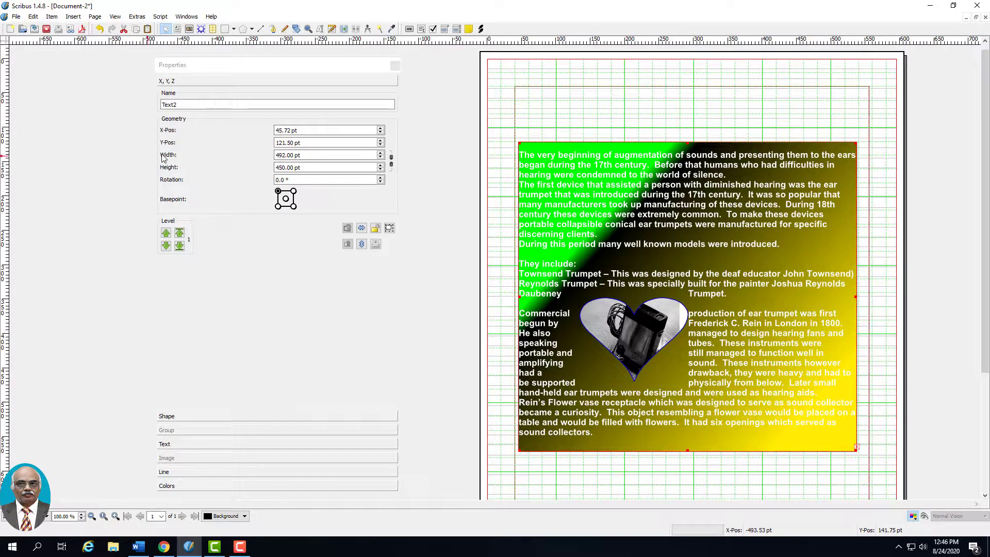
left_click(381, 129)
left_click(381, 129)
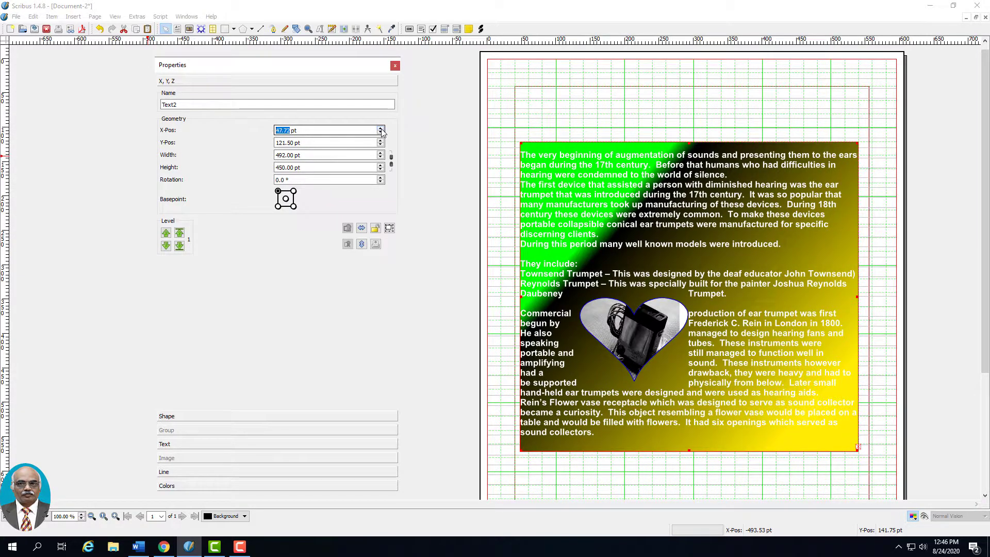
left_click(381, 129)
left_click(381, 129)
left_click(381, 129)
left_click(381, 128)
left_click(381, 129)
left_click(381, 129)
left_click(381, 129)
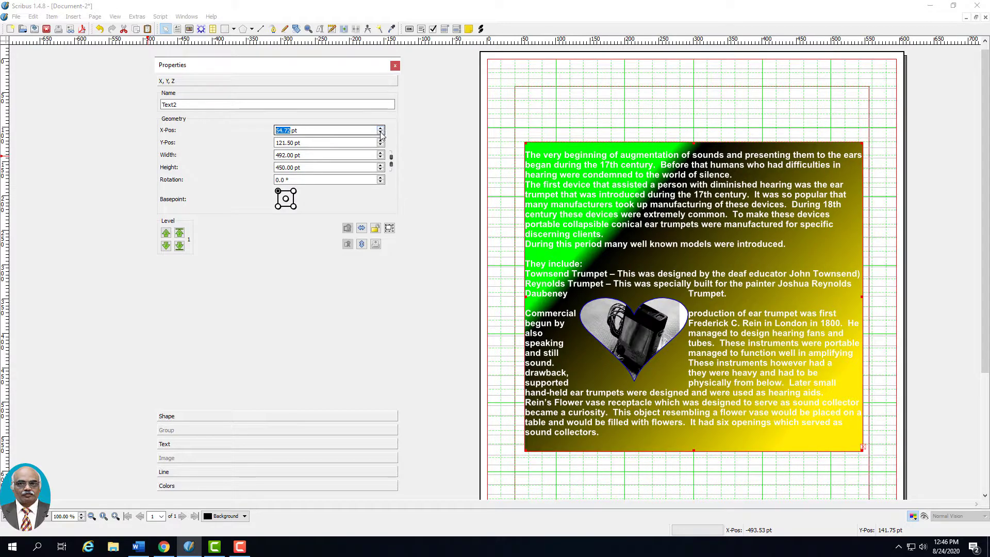
left_click(381, 135)
left_click(381, 135)
left_click(381, 135)
left_click(381, 135)
left_click(381, 135)
left_click(381, 135)
left_click(381, 135)
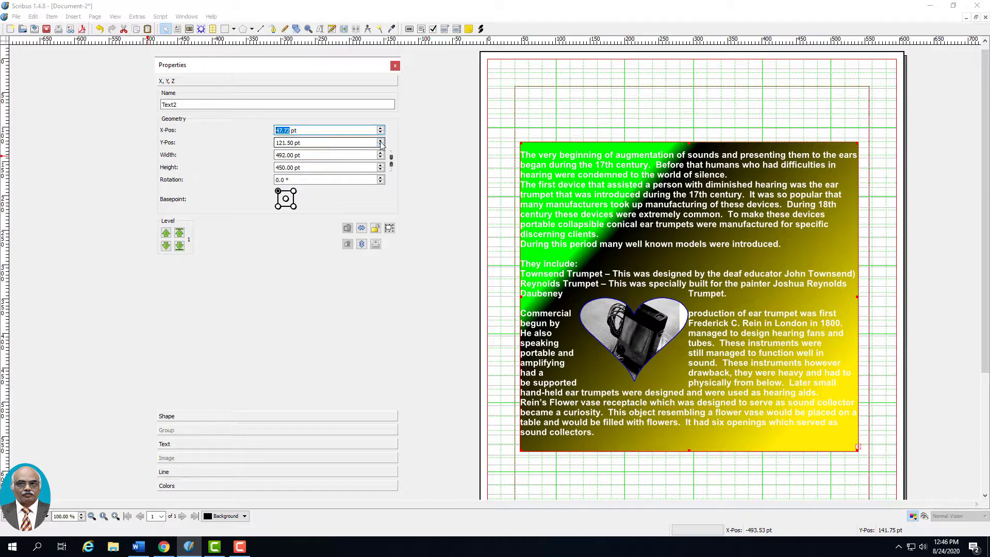
Try 129.50 pt as the text frame's Y position, and settle on 117.50 pt
left_click(381, 141)
left_click(381, 141)
left_click(381, 140)
left_click(381, 140)
left_click(381, 140)
left_click(381, 140)
left_click(381, 141)
left_click(382, 141)
left_click(382, 141)
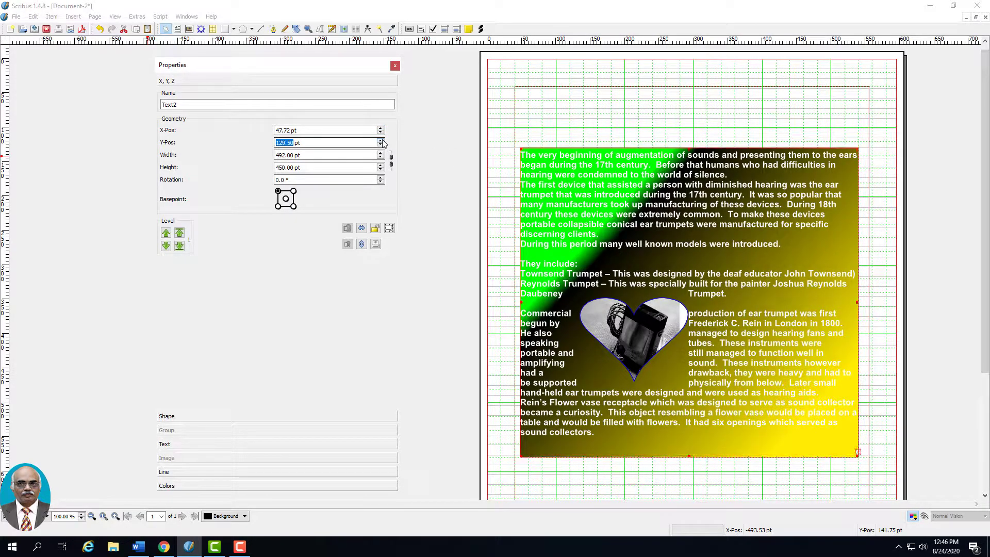
left_click(380, 147)
left_click(380, 147)
left_click(380, 146)
left_click(380, 146)
left_click(380, 146)
left_click(380, 147)
left_click(380, 146)
left_click(380, 146)
left_click(380, 146)
left_click(380, 146)
left_click(380, 147)
left_click(380, 147)
left_click(380, 146)
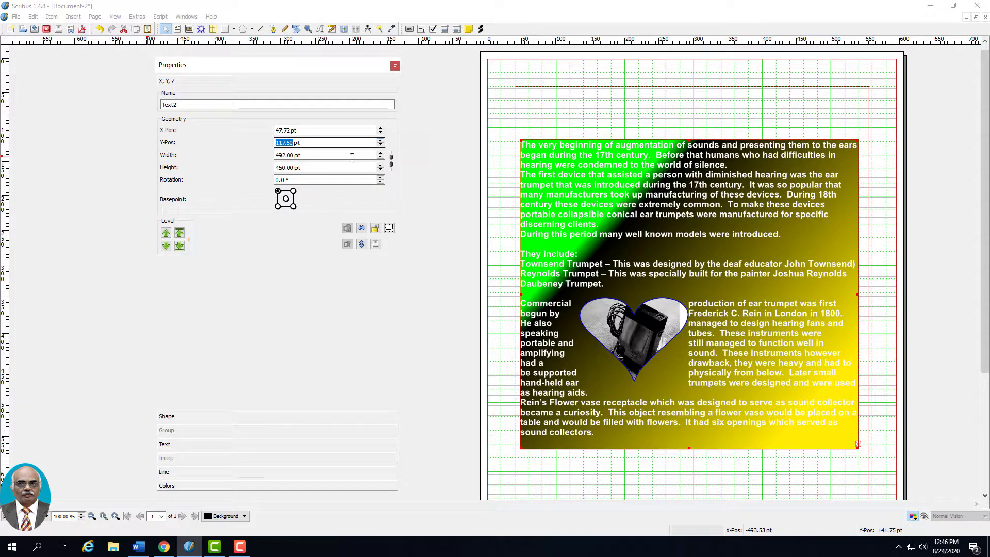
Link the text frame's width and height proportionally and set its width to 498 pt
left_click(391, 161)
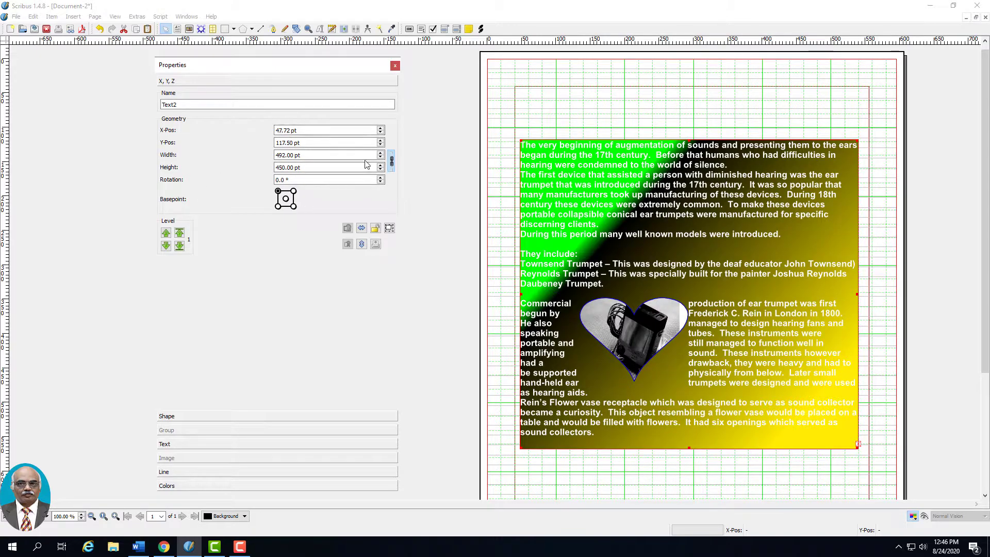
left_click(381, 152)
left_click(381, 152)
left_click(380, 152)
left_click(380, 152)
left_click(381, 153)
left_click(380, 153)
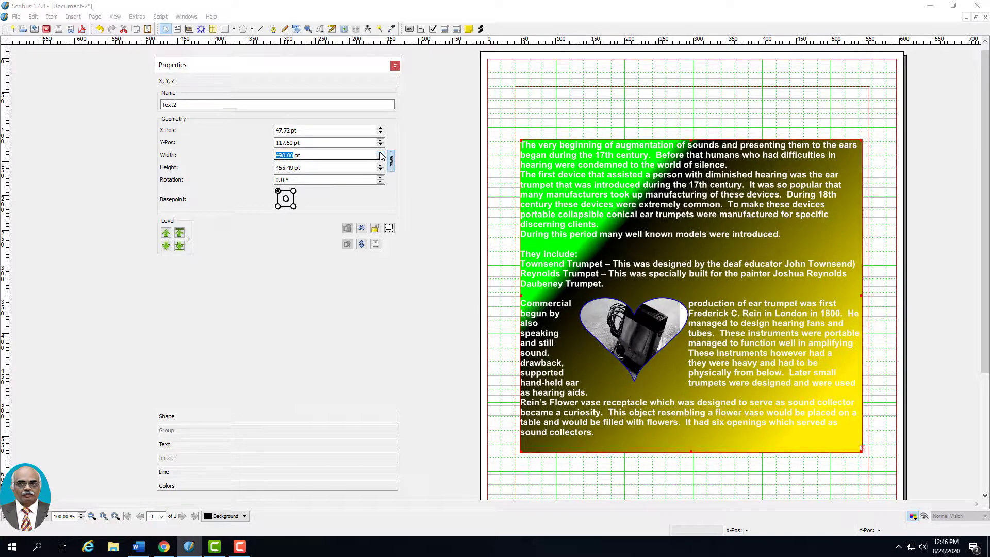
Try rotating the text frame by 1° and return its rotation to 0°
left_click(380, 179)
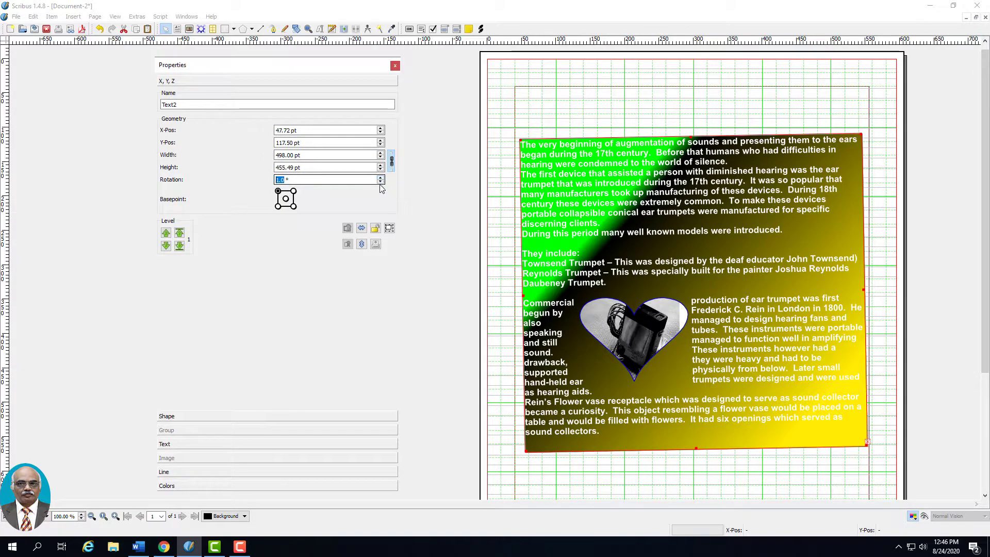
left_click(381, 181)
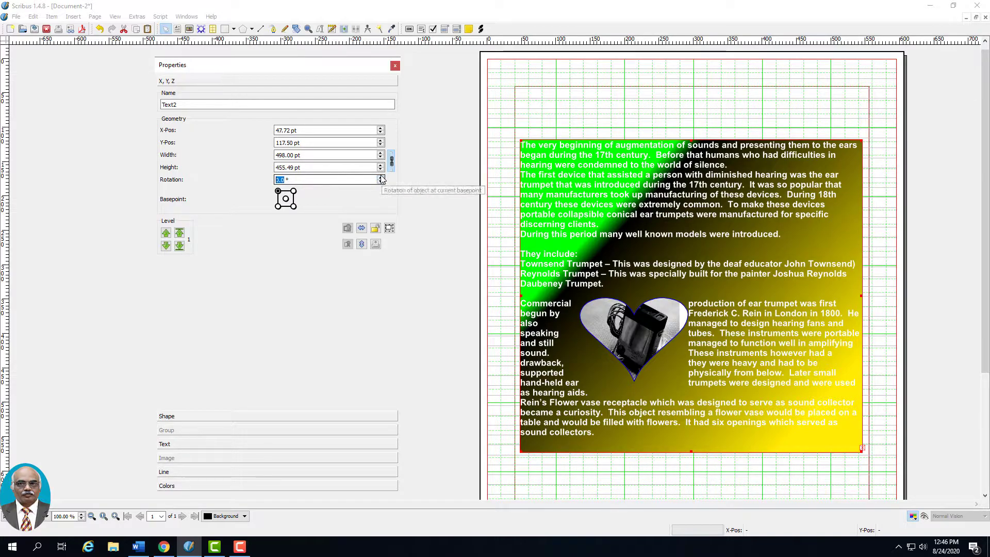
left_click(381, 179)
left_click(381, 182)
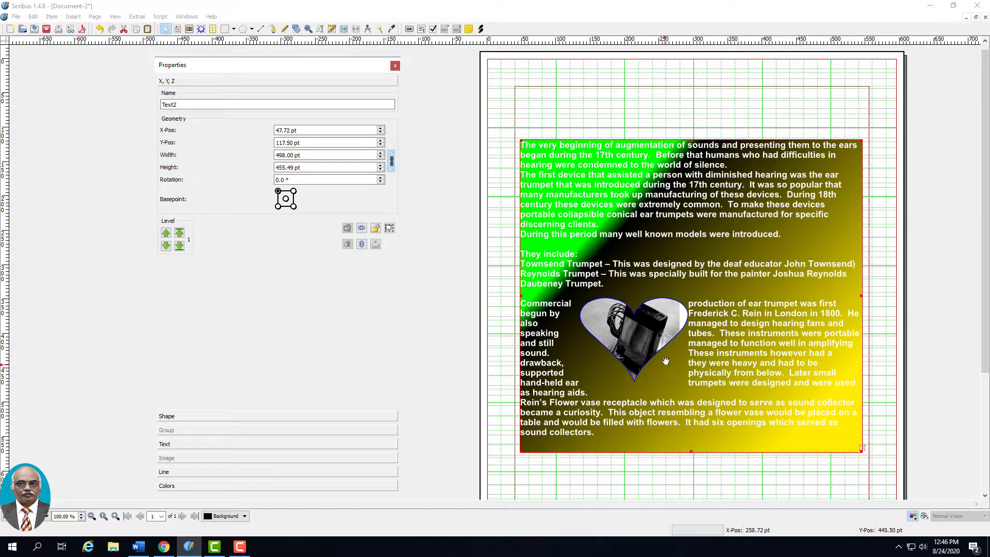
Try raising the text frame one level and to the front, sending it back behind the heart-shaped image each time
left_click(165, 234)
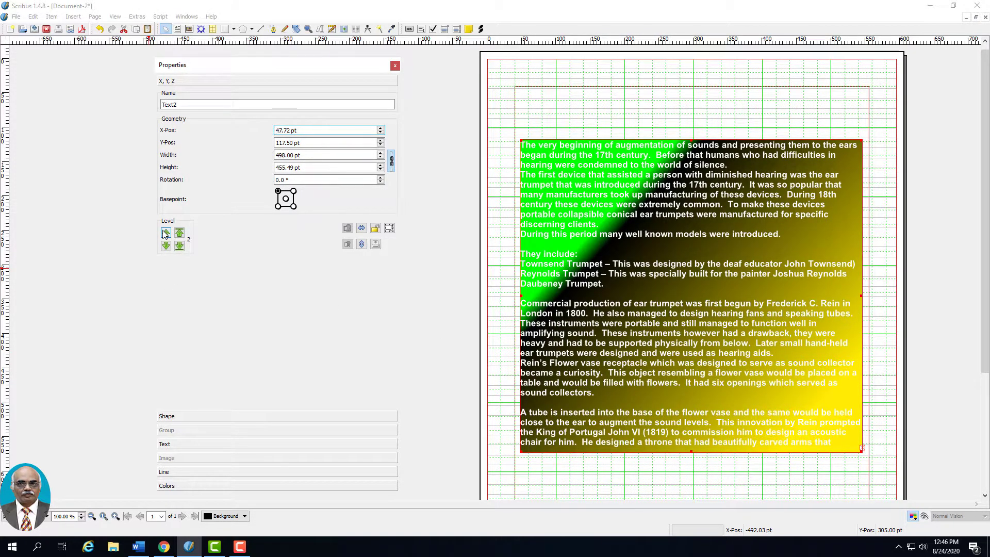
left_click(166, 246)
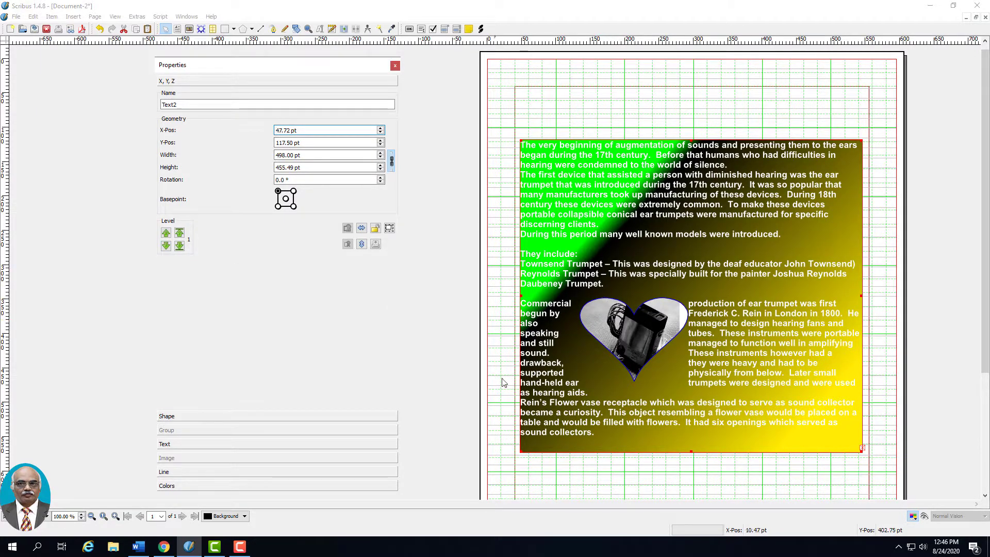
left_click(179, 234)
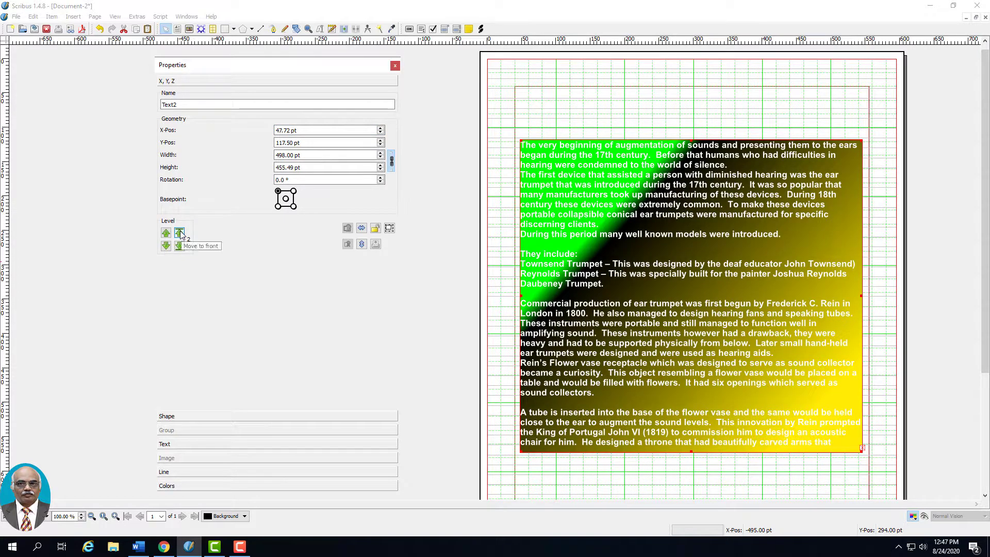
left_click(179, 246)
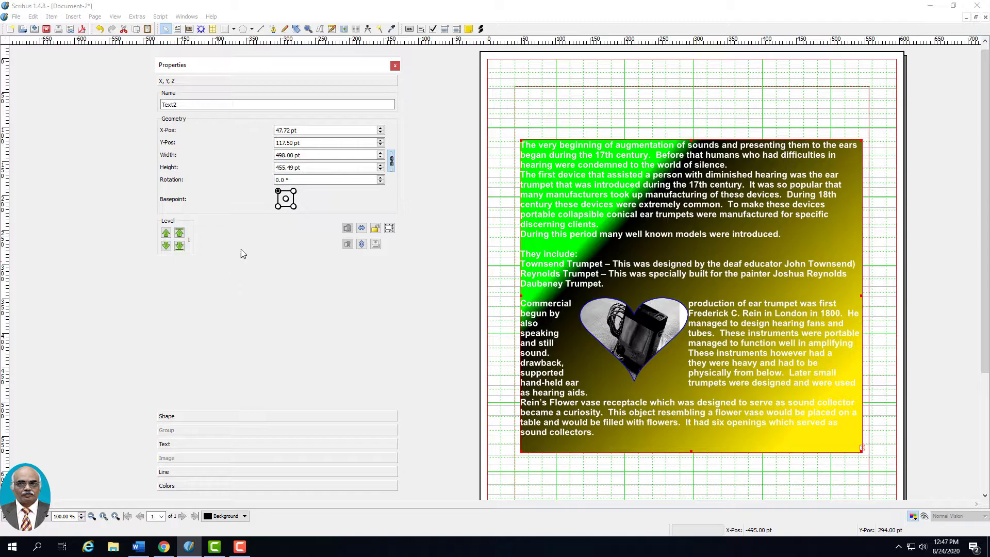
Try flipping the text frame horizontally and vertically, reverting each flip
left_click(362, 228)
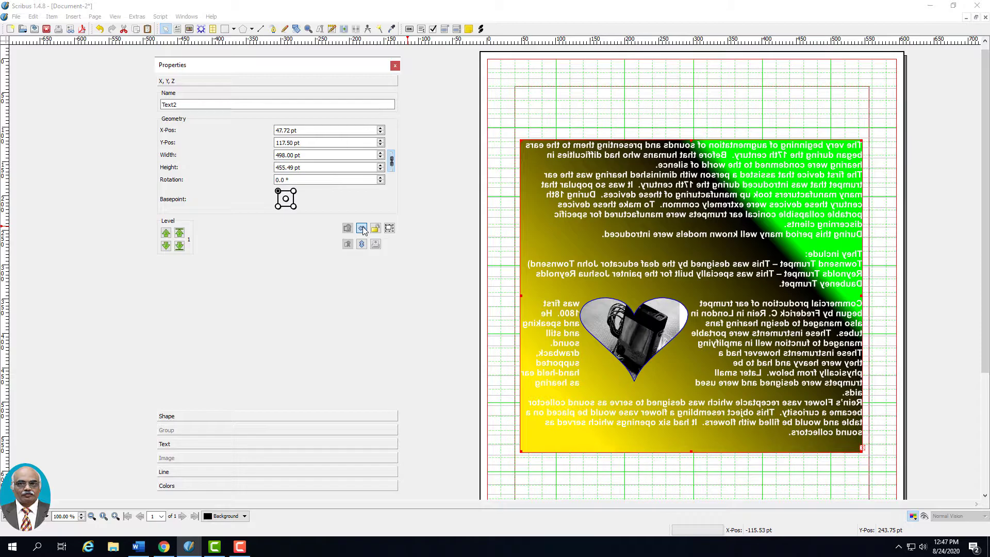
left_click(363, 229)
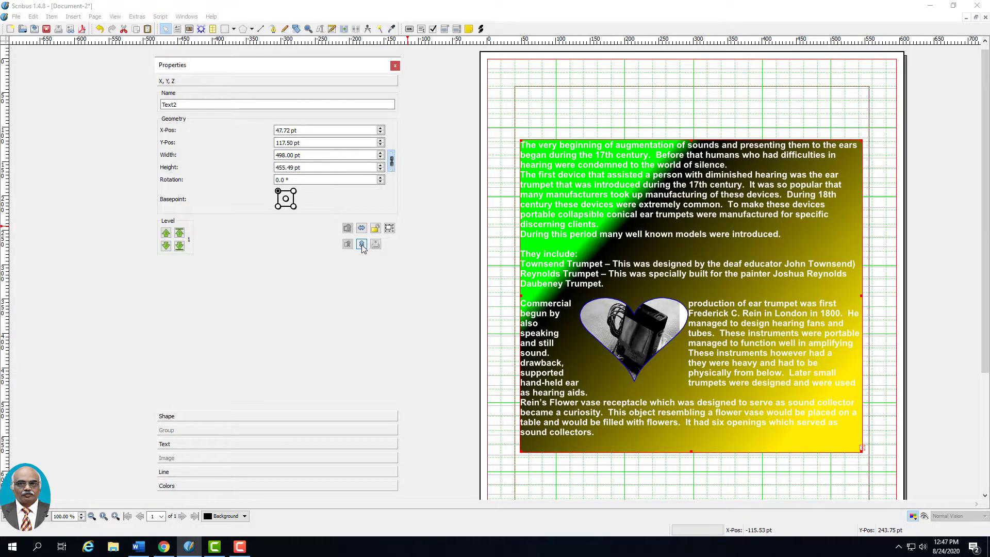
left_click(362, 245)
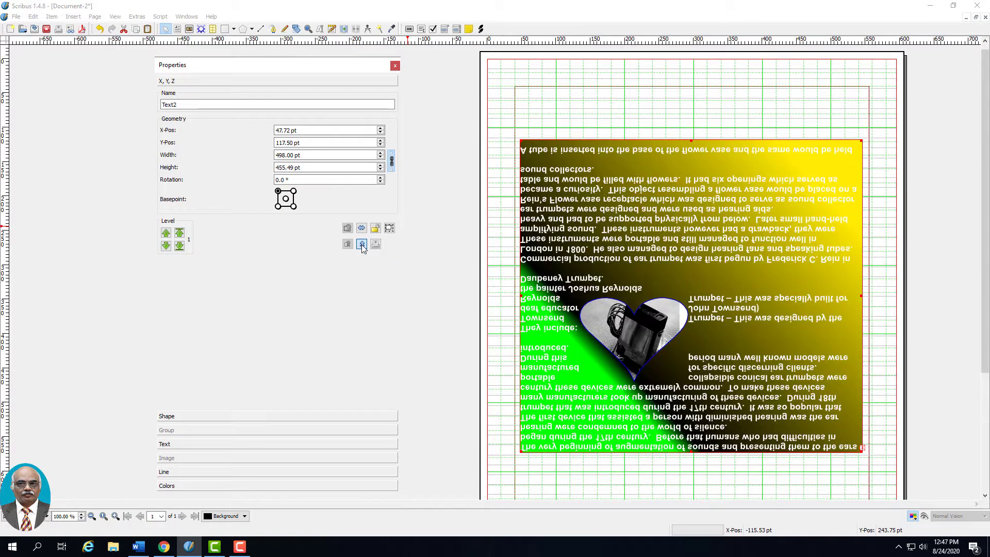
left_click(362, 244)
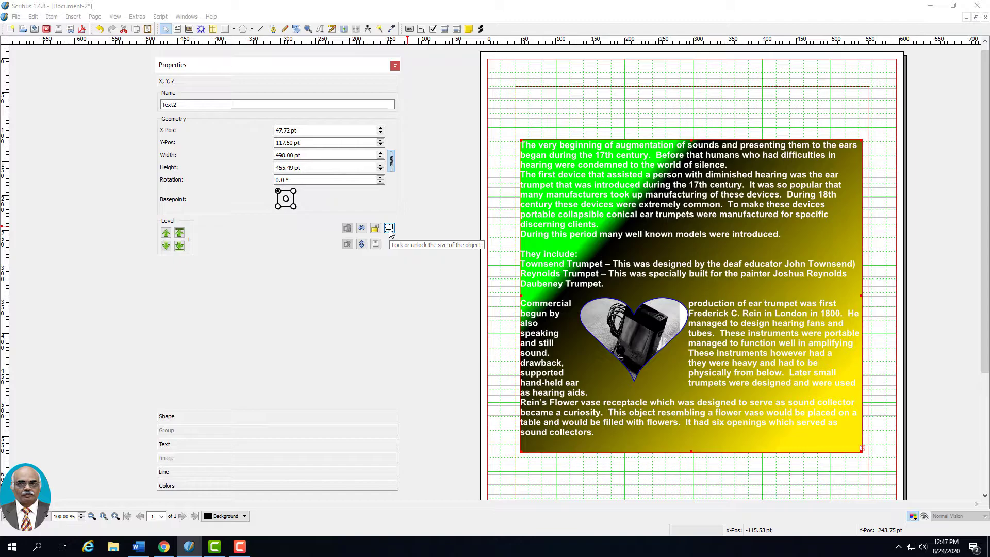
Try locking and unlocking the text frame, and lock its size
left_click(374, 228)
left_click(541, 254)
left_click(390, 229)
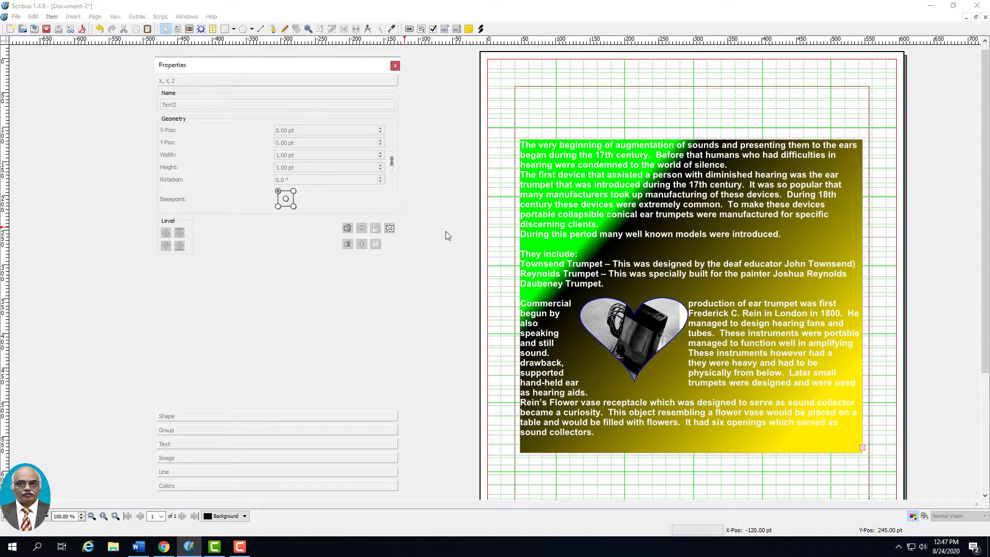
left_click(374, 230)
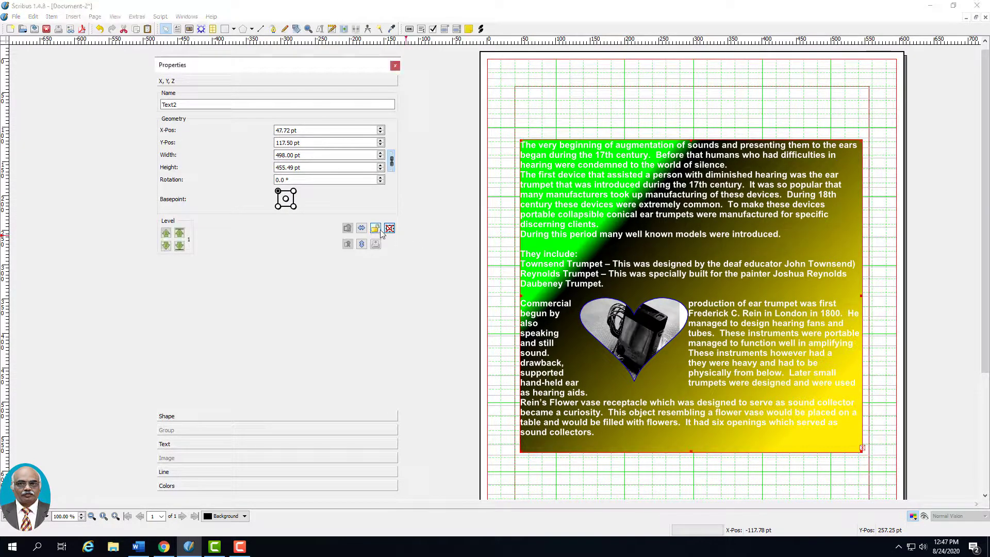
Review the text frame's shape and text flow options and its text settings
left_click(248, 415)
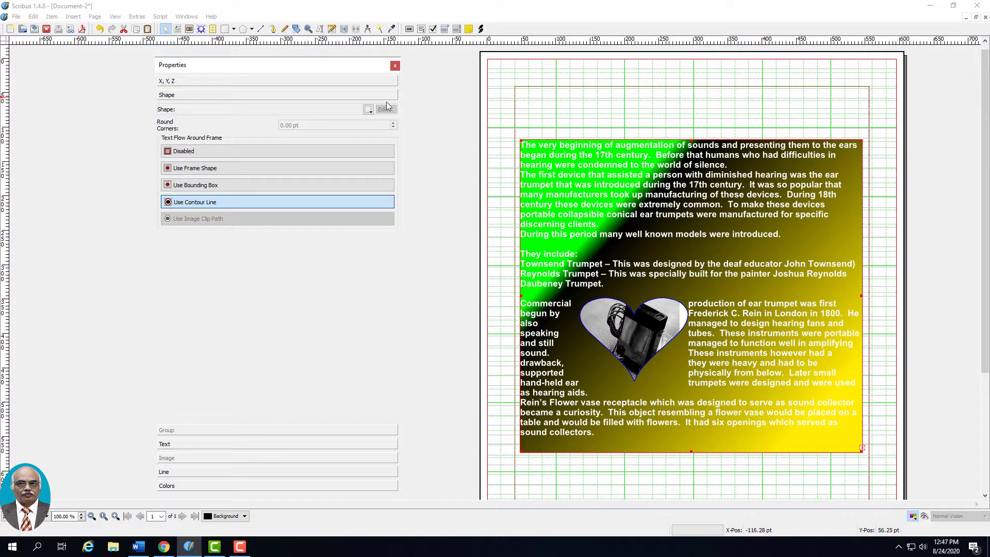
left_click(575, 195)
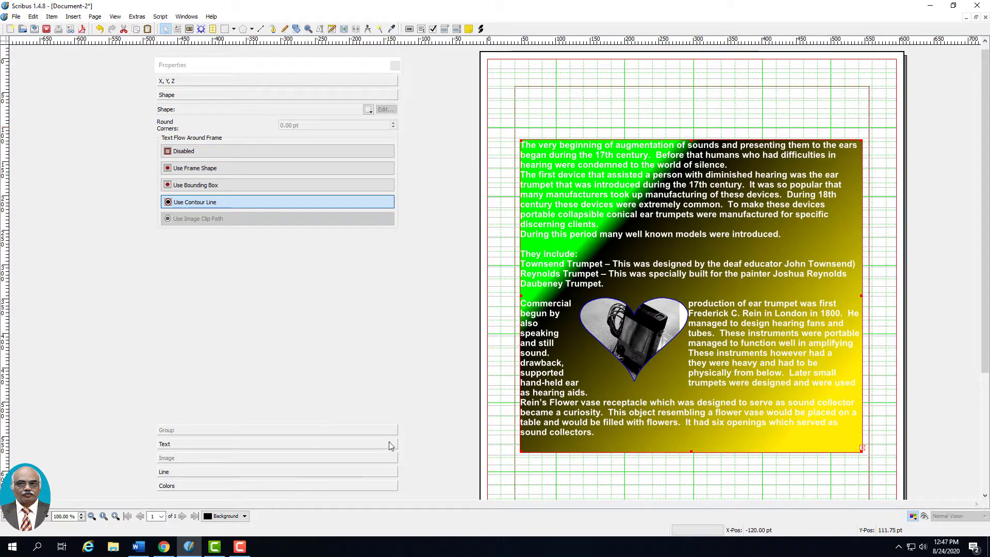
left_click(174, 100)
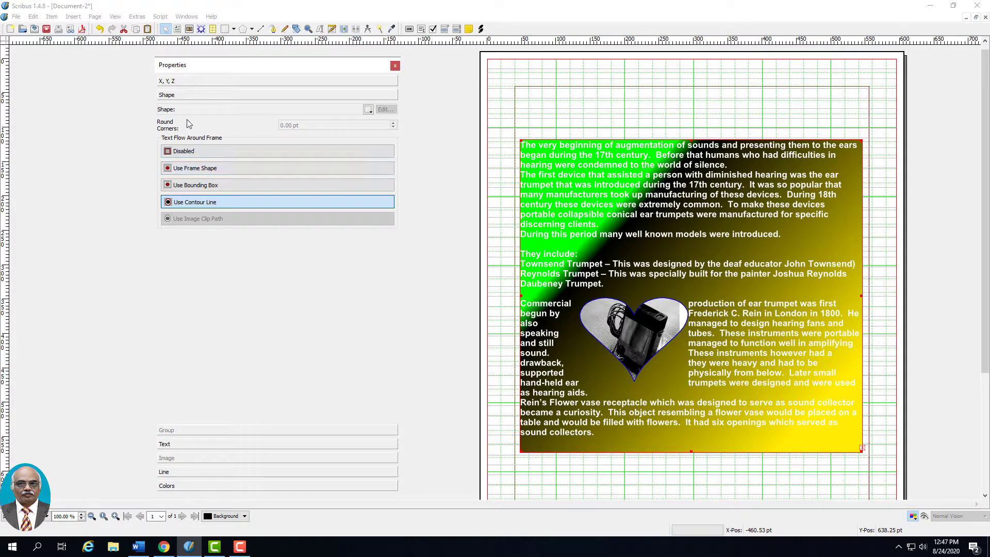
left_click(196, 444)
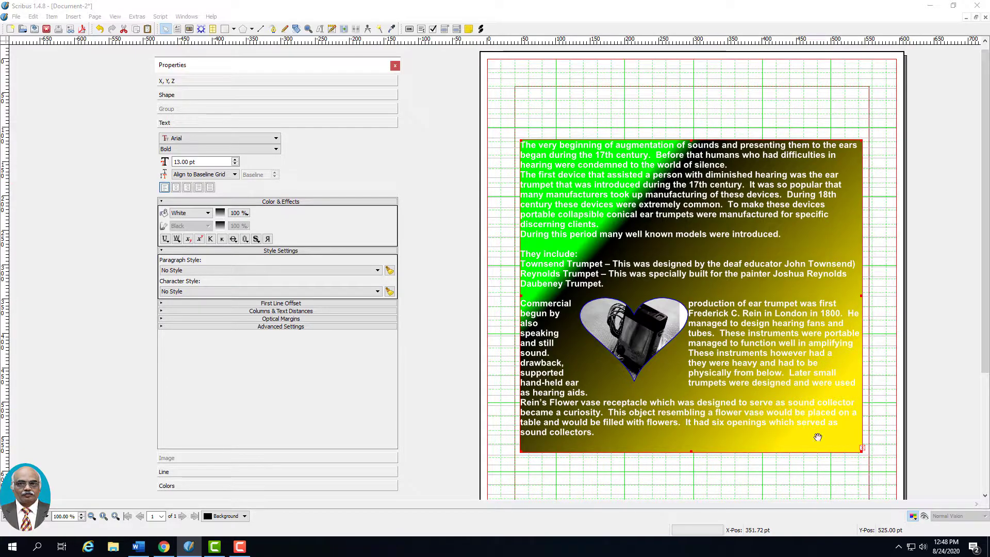
Move the text frame up to the page's top margin and draw a text frame about 262 × 114 pt below it
left_click_drag(861, 448, 851, 370)
key("t")
left_click_drag(592, 405, 771, 481)
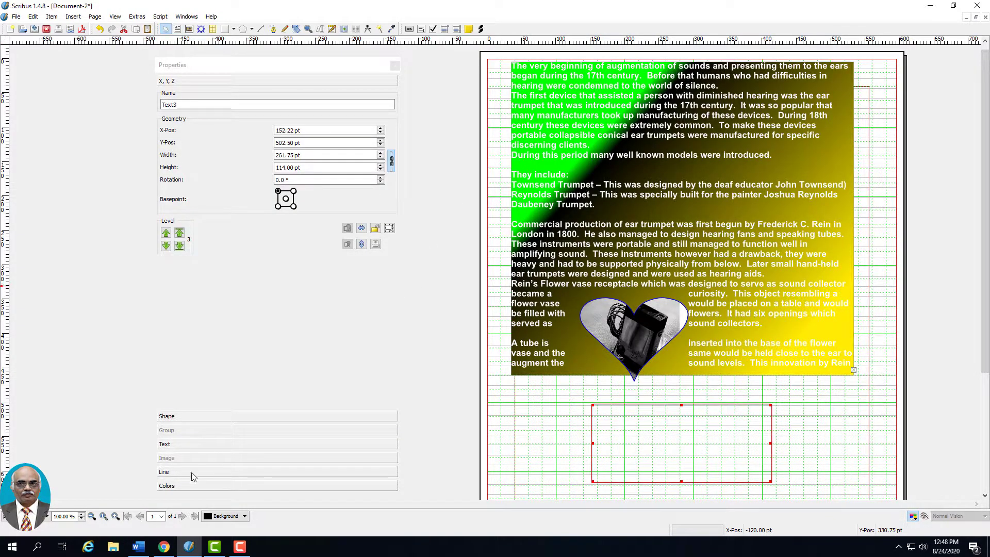
Round the corners of the new empty text frame by 12 pt
left_click(195, 417)
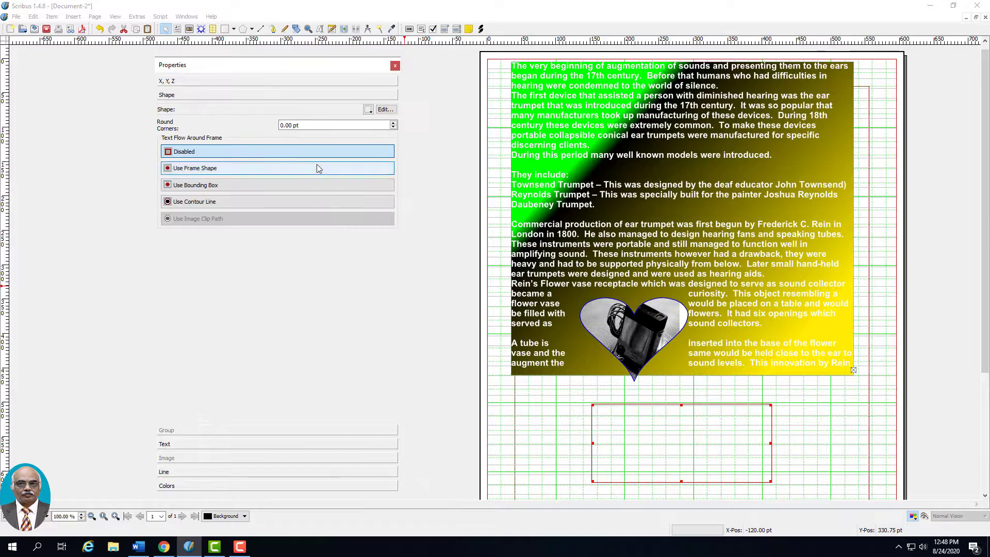
left_click(393, 123)
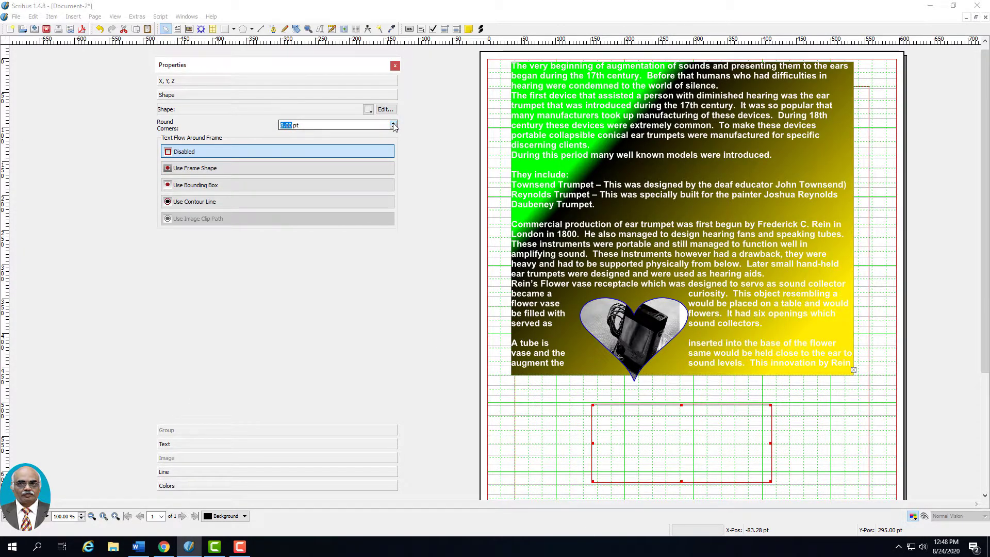
left_click(799, 418)
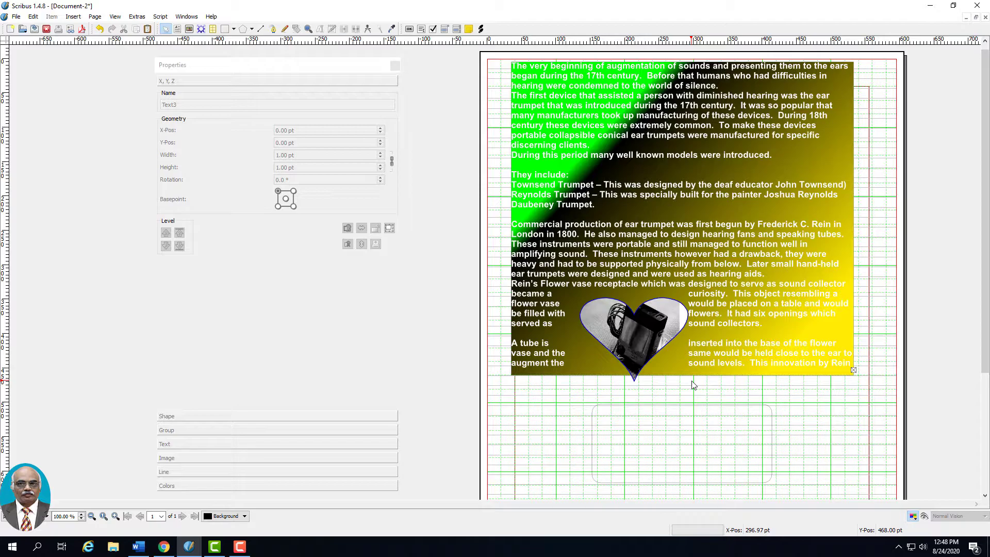
Change the new text frame's shape to an ellipse and enter "Type the text" in it
left_click(691, 443)
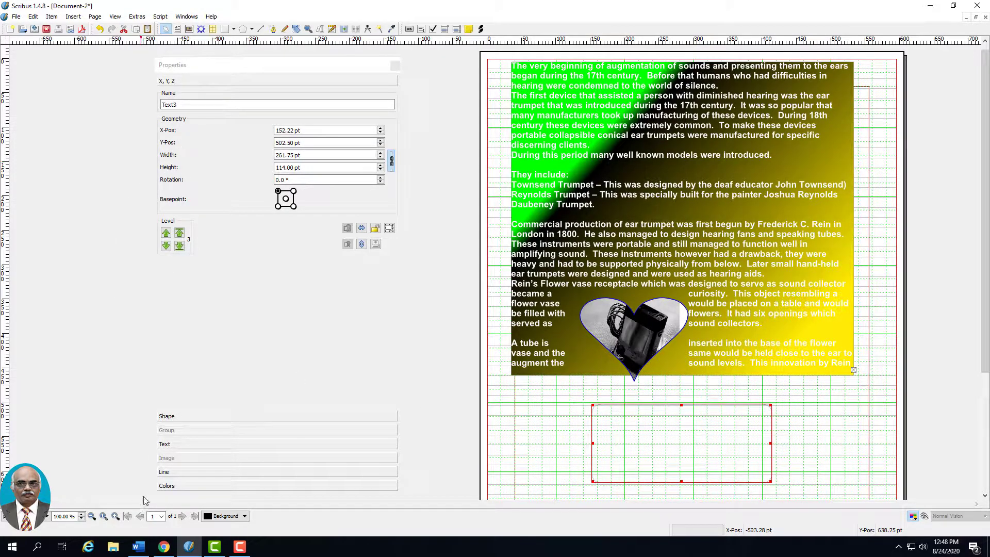
left_click(180, 416)
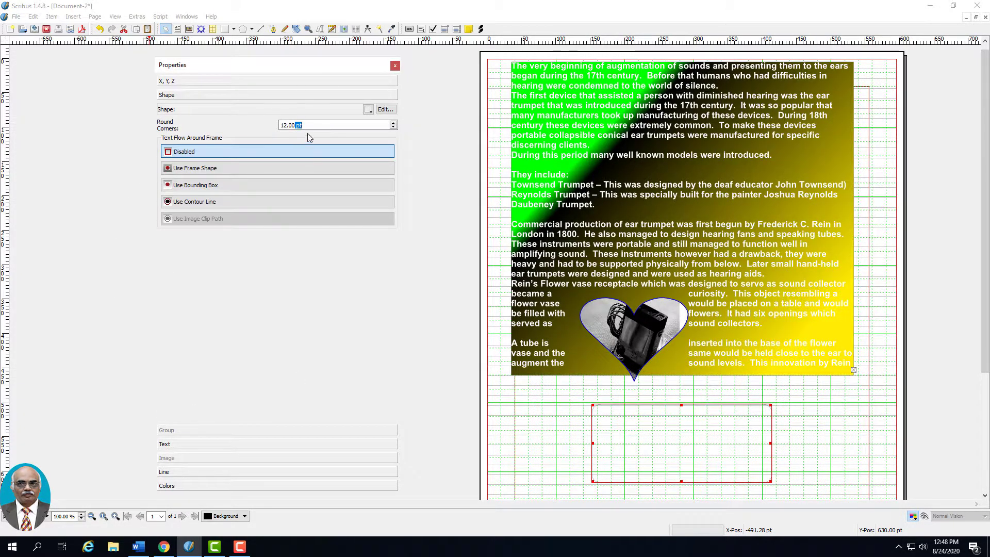
left_click(368, 110)
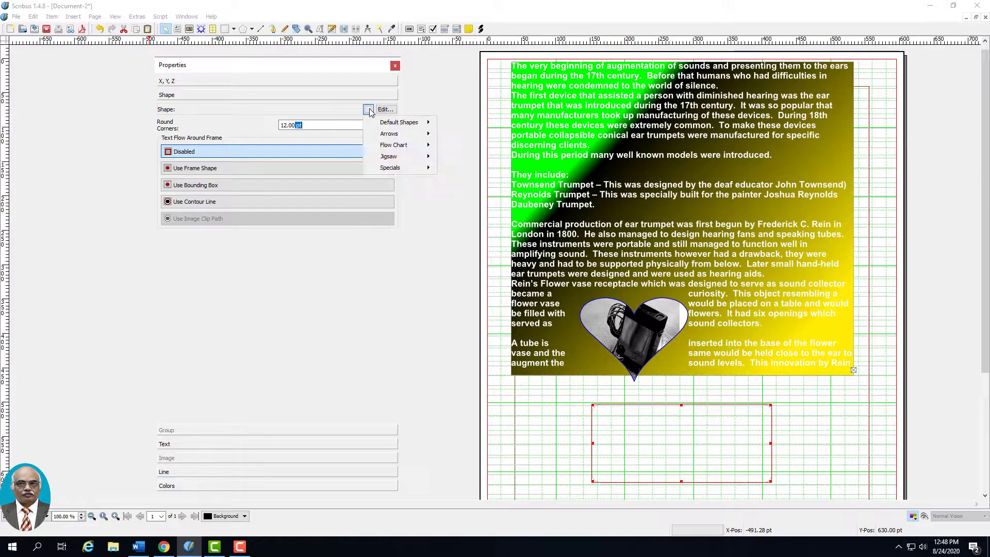
mouse_move(407, 122)
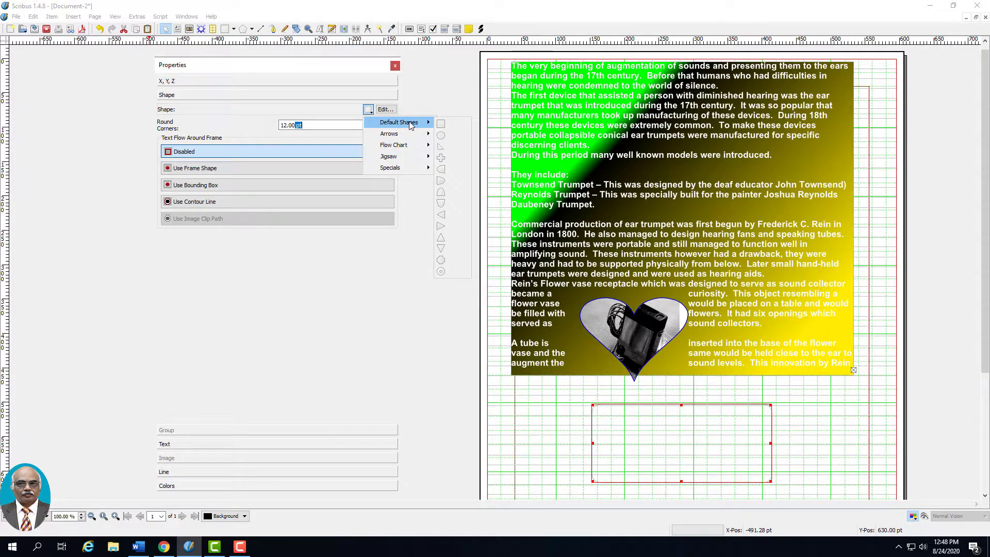
left_click(441, 135)
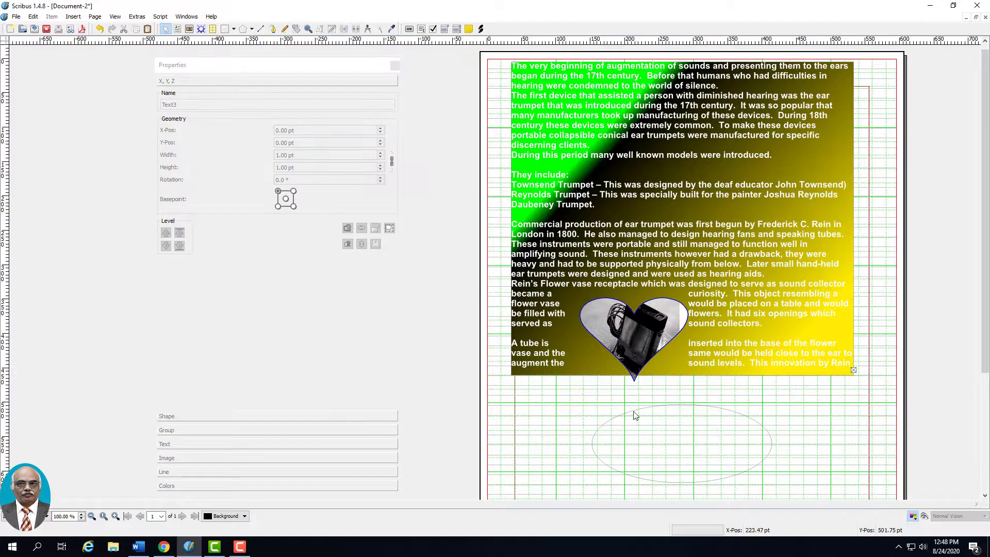
left_click(670, 443)
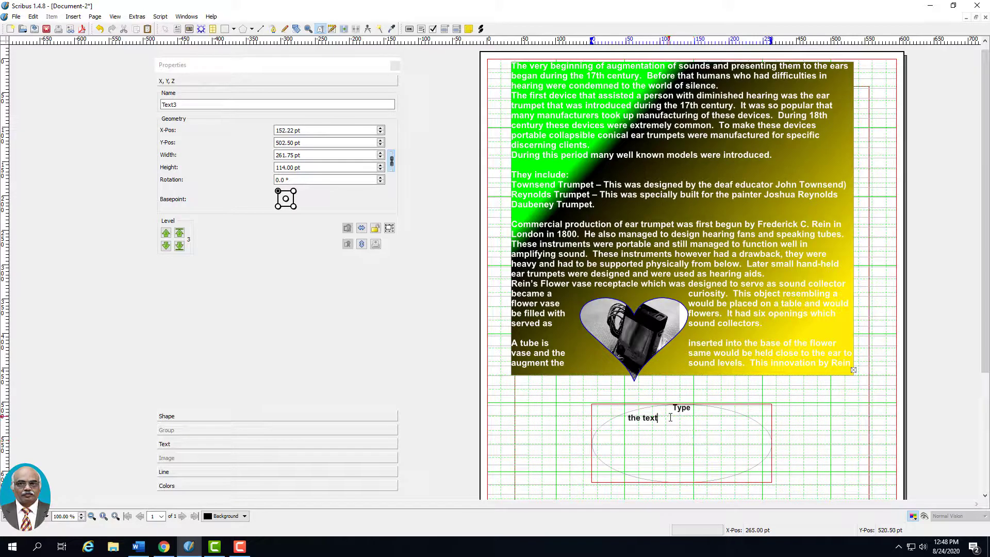
key("Escape")
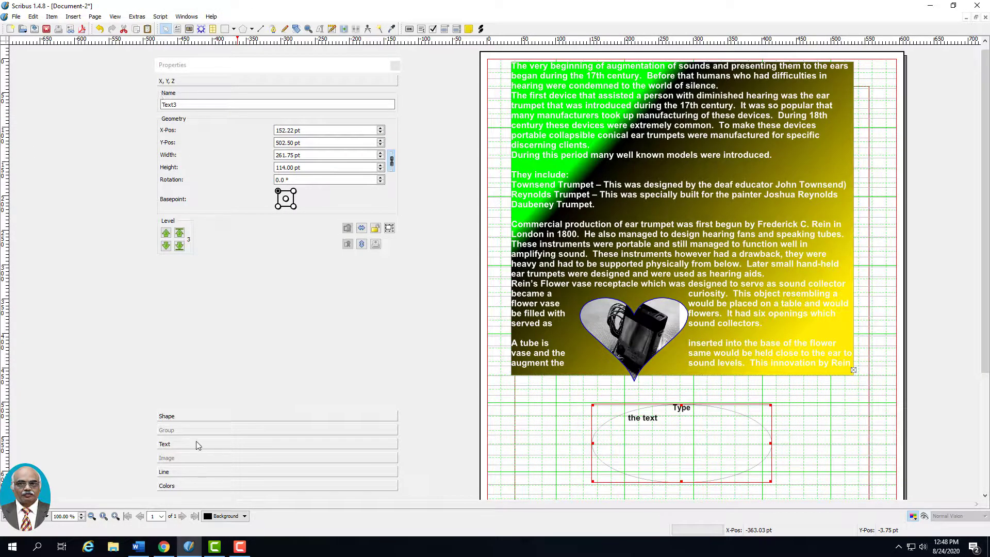
Try the first jigsaw shape on the text frame, and replace it with the smiley face from the special shapes
left_click(197, 416)
left_click(370, 112)
mouse_move(392, 156)
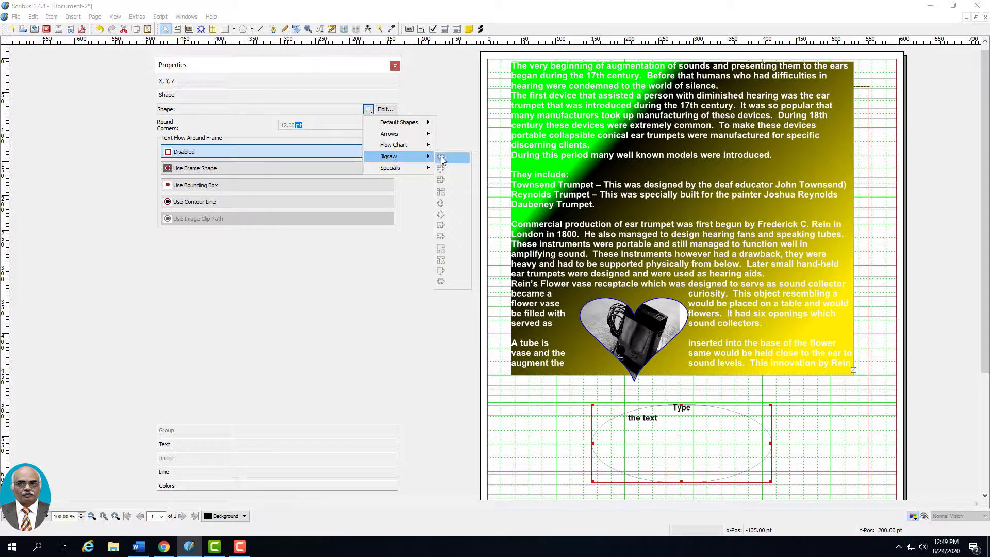
left_click(441, 158)
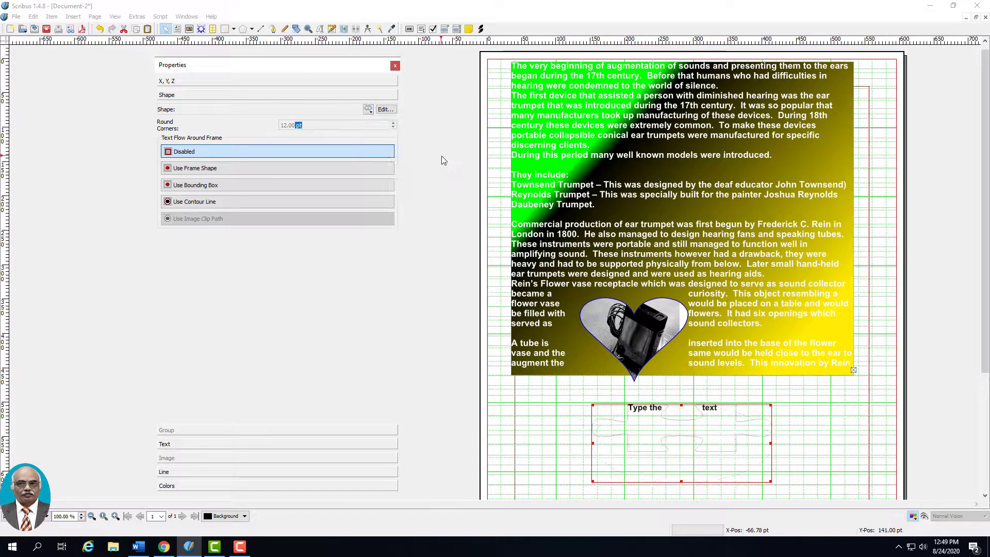
left_click(369, 110)
mouse_move(417, 168)
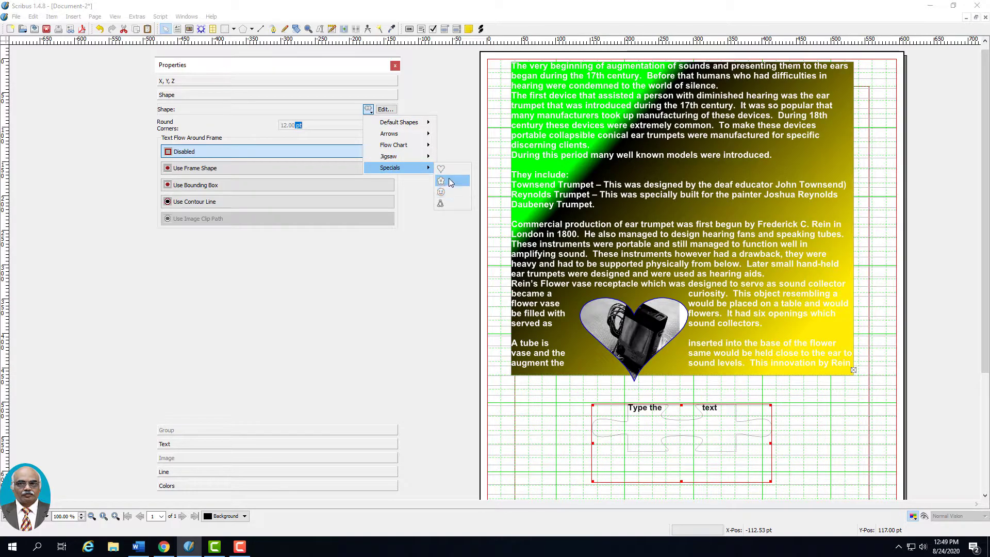
left_click(441, 192)
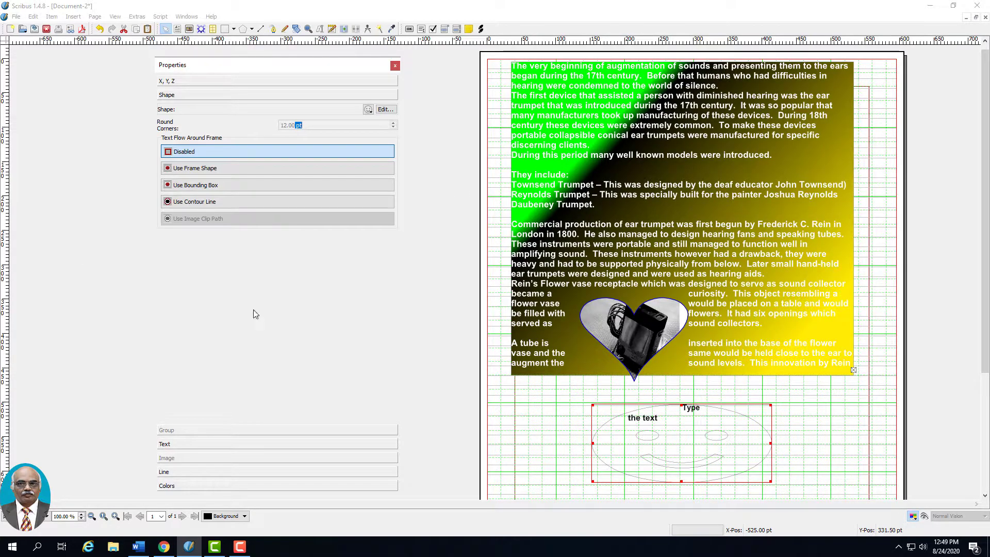
Draw a diagonal line about 104 pt long at about 40° beside the smiley-shaped text frame
left_click(199, 472)
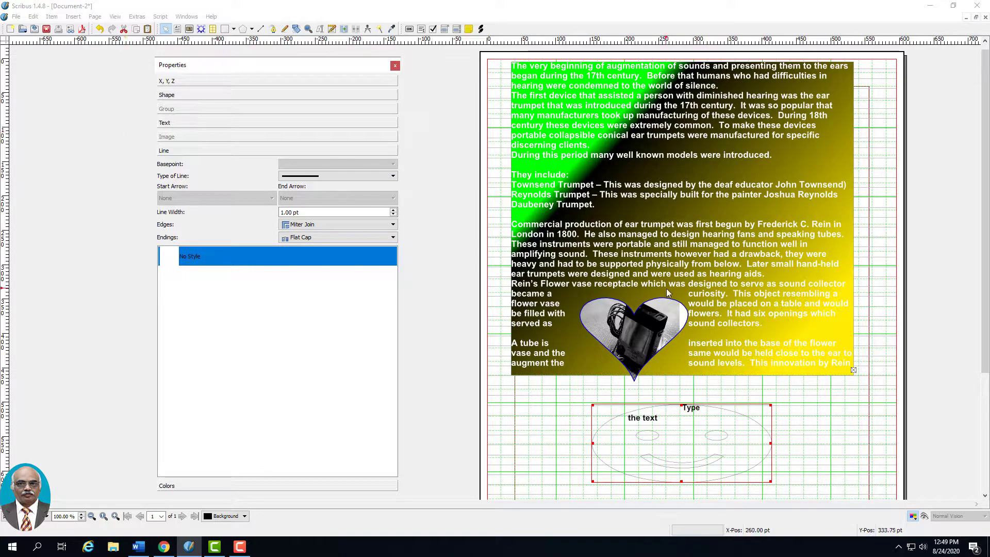
left_click(260, 29)
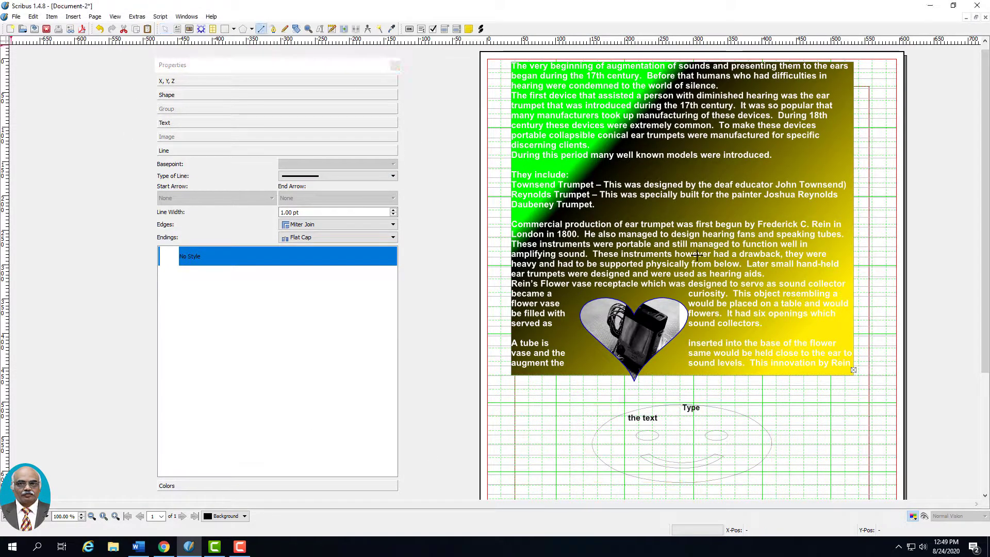
left_click_drag(805, 444, 859, 398)
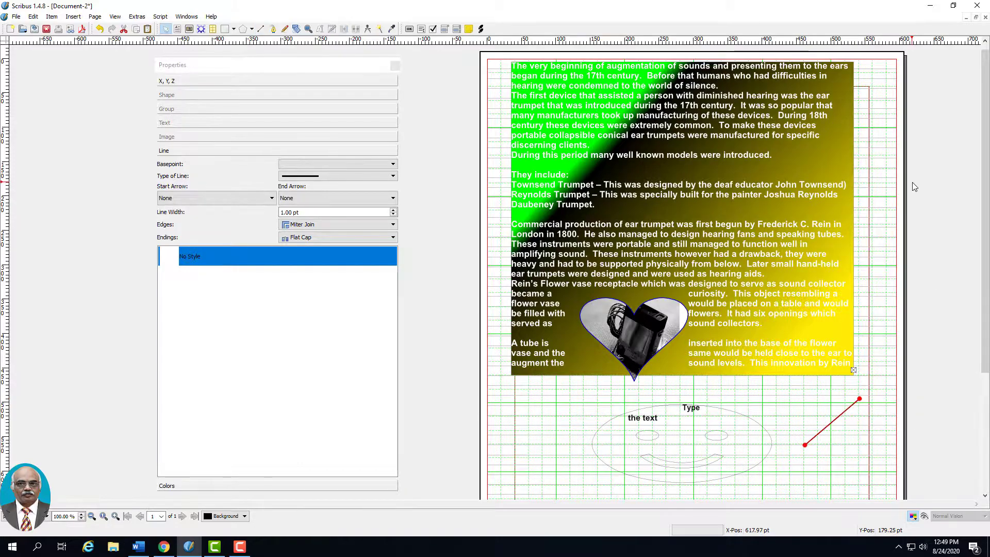
Set the diagonal line's type to dashed and deselect it to view the effect
left_click(331, 175)
left_click(325, 192)
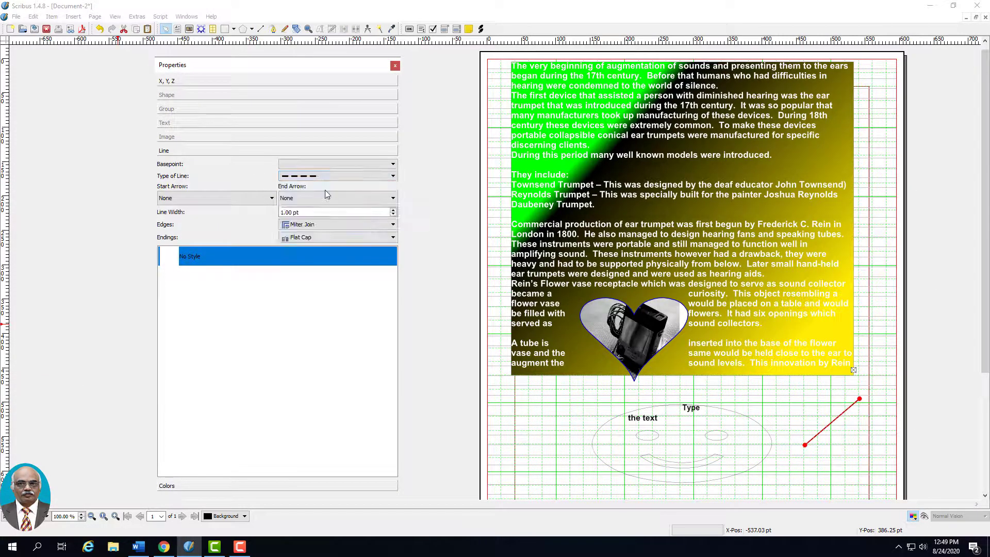
left_click(794, 417)
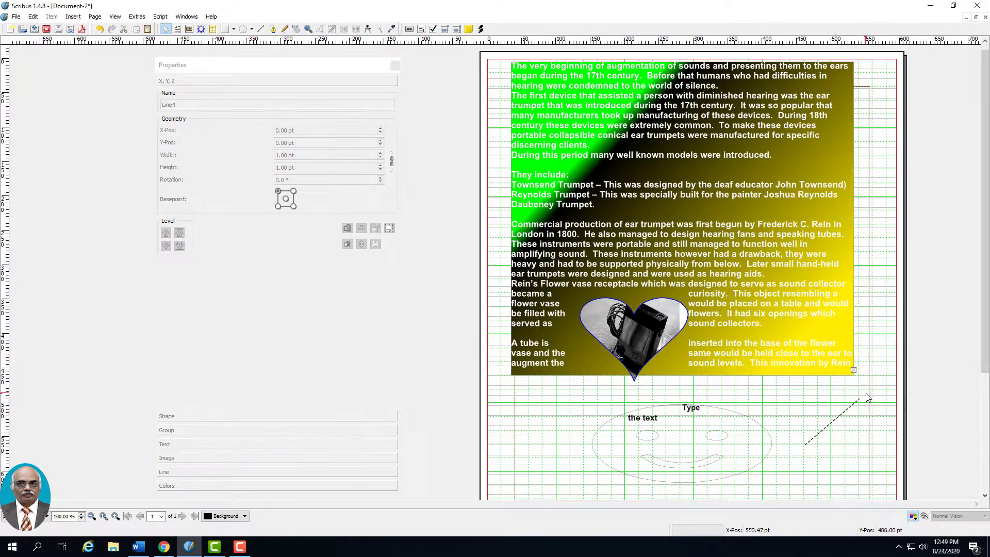
Set the diagonal line's type to the evenly spaced dotted pattern
left_click(806, 445)
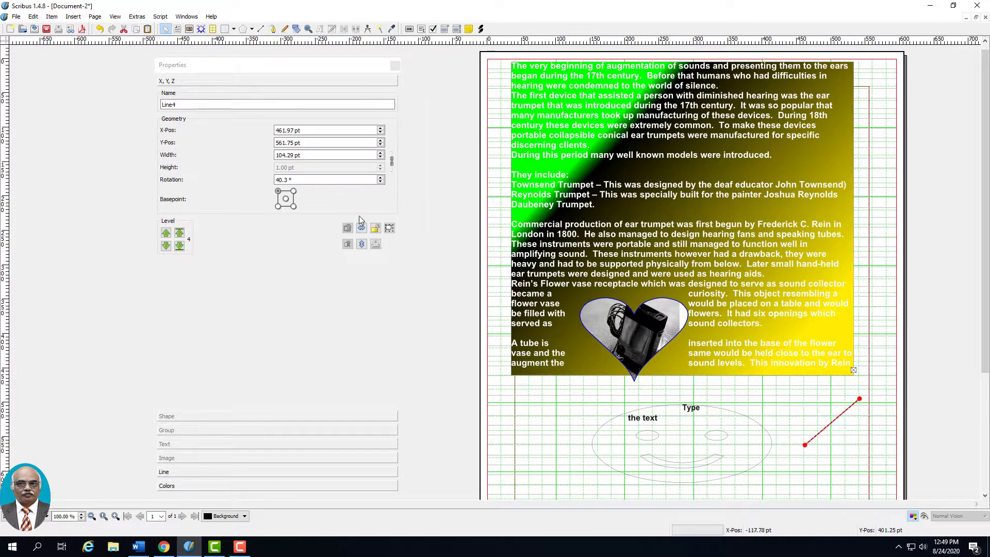
left_click(175, 470)
left_click(320, 177)
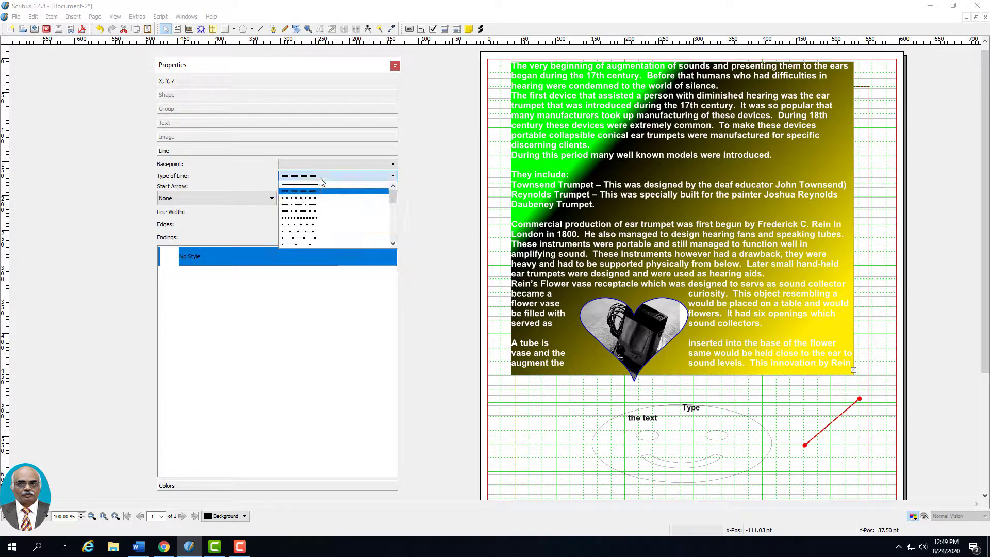
left_click(317, 200)
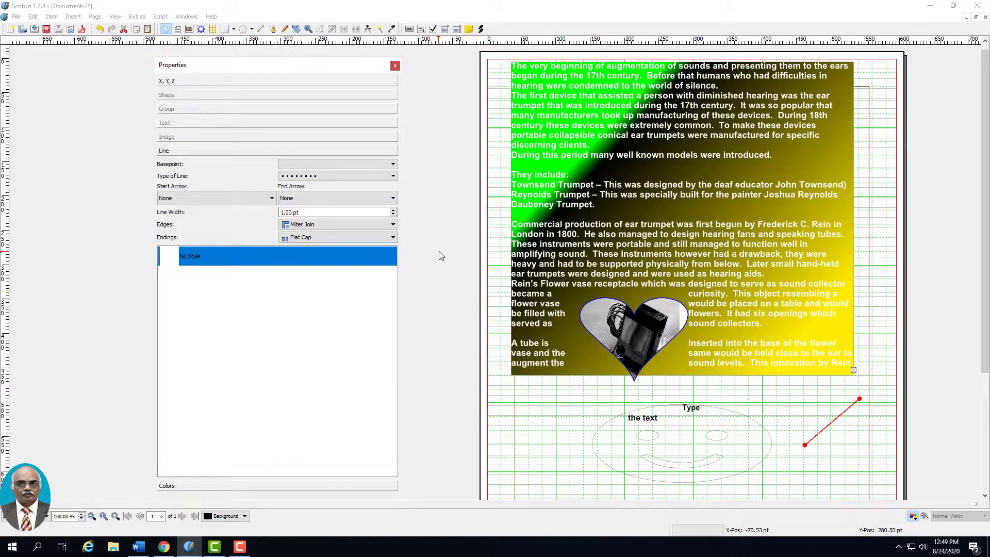
left_click(834, 425)
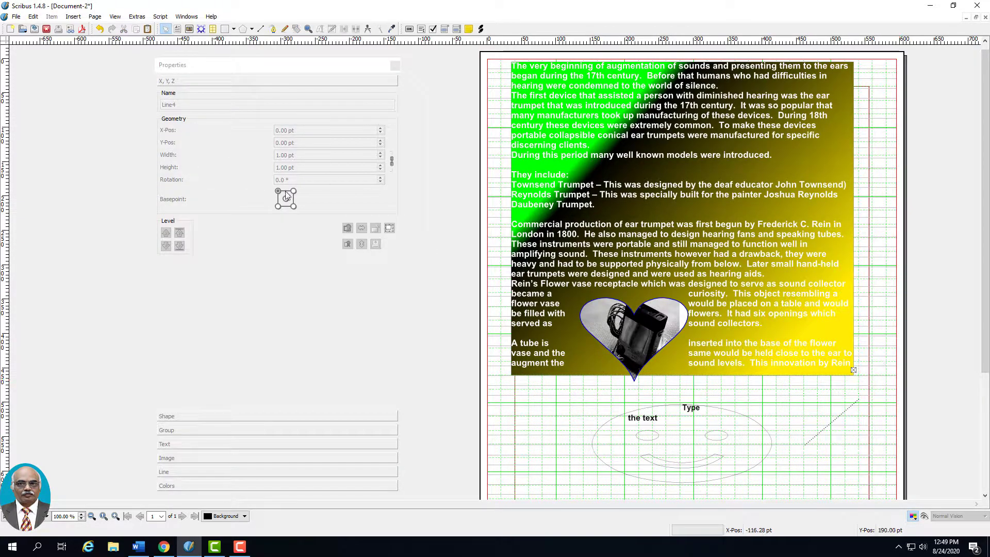
Increase the dotted line's width to 3 pt
left_click(816, 439)
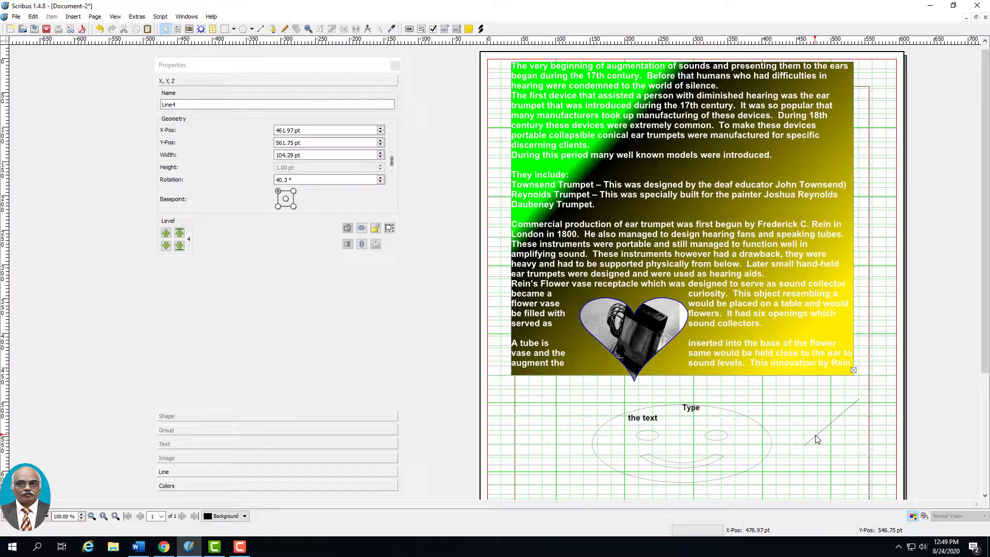
left_click(165, 472)
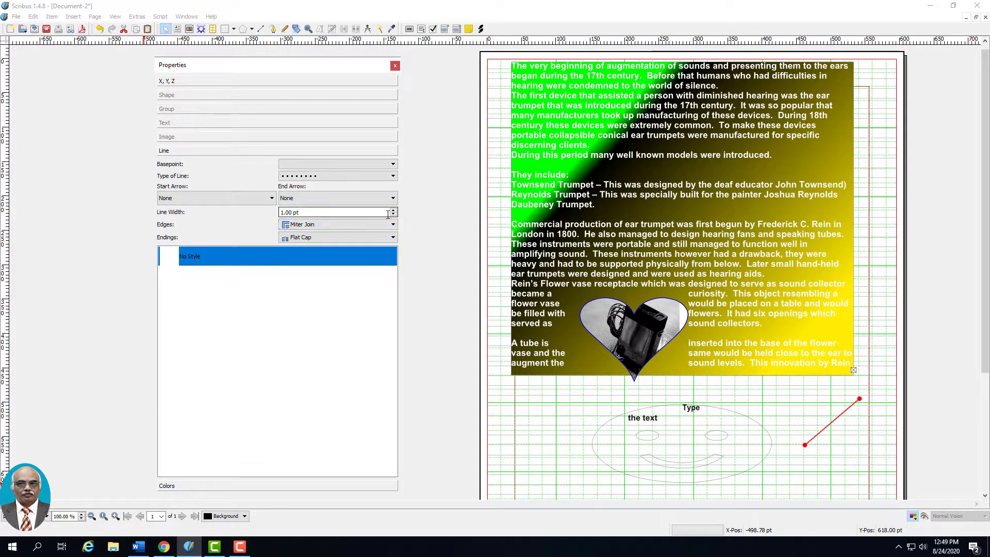
double_click(393, 211)
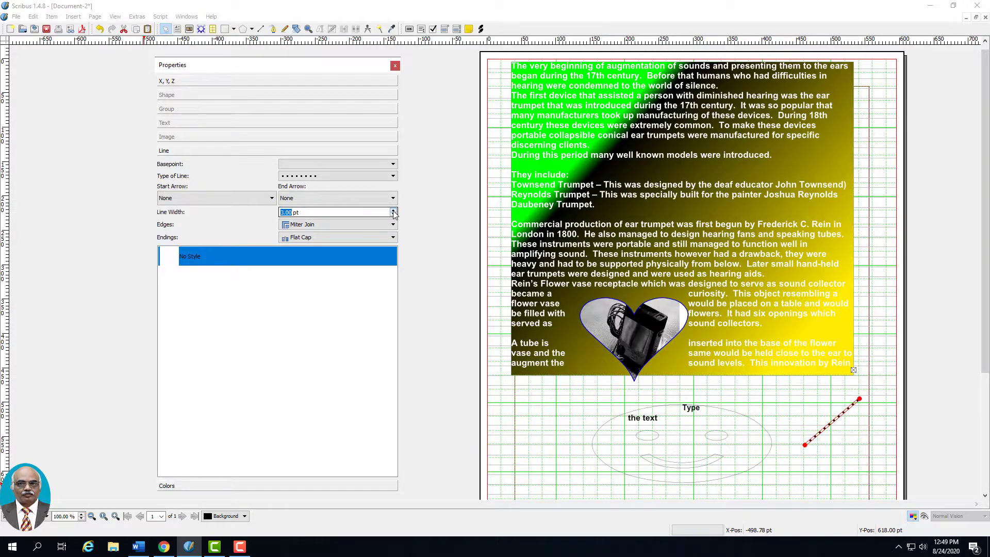
Give the dotted line an Arrow1L start arrow and an Arrow1S end arrow
left_click(271, 198)
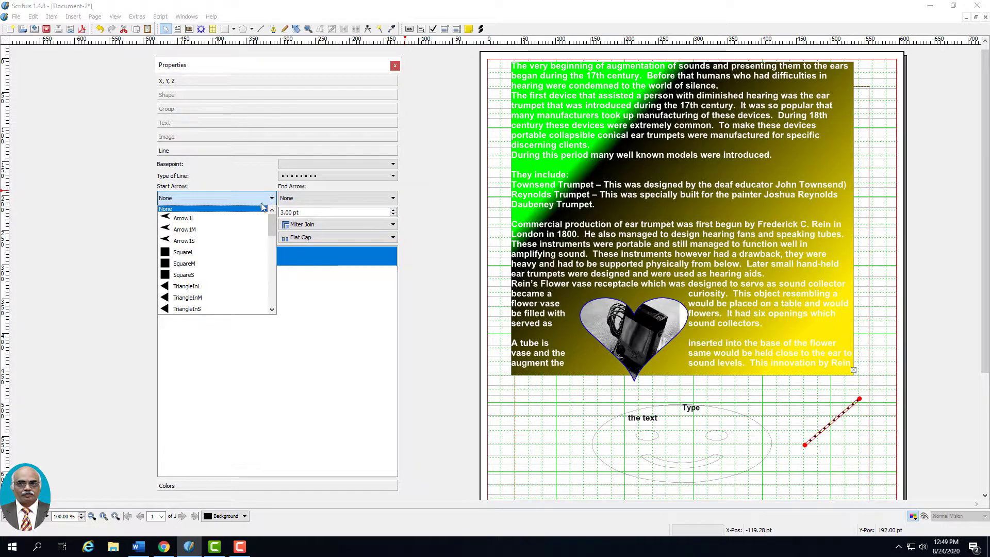
left_click(238, 222)
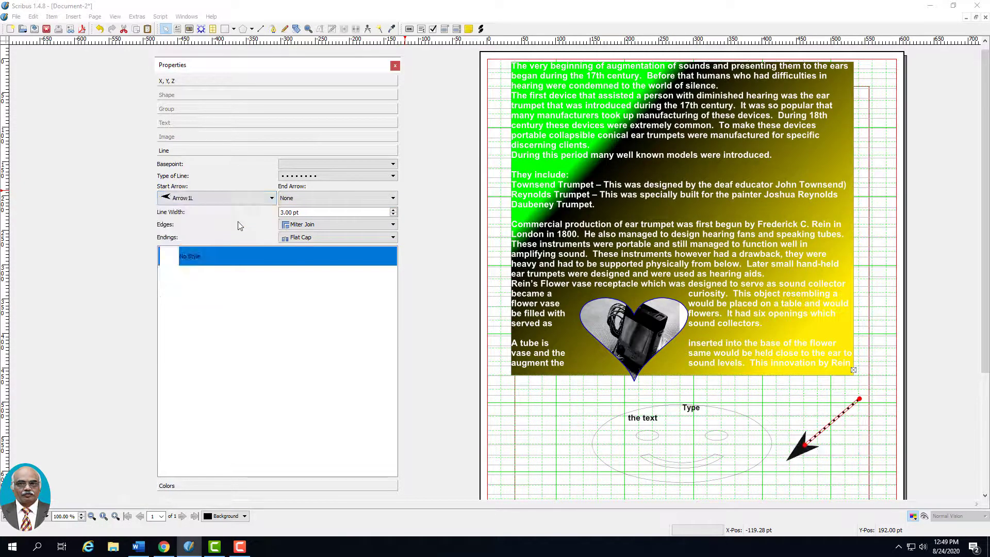
left_click(394, 201)
left_click(355, 247)
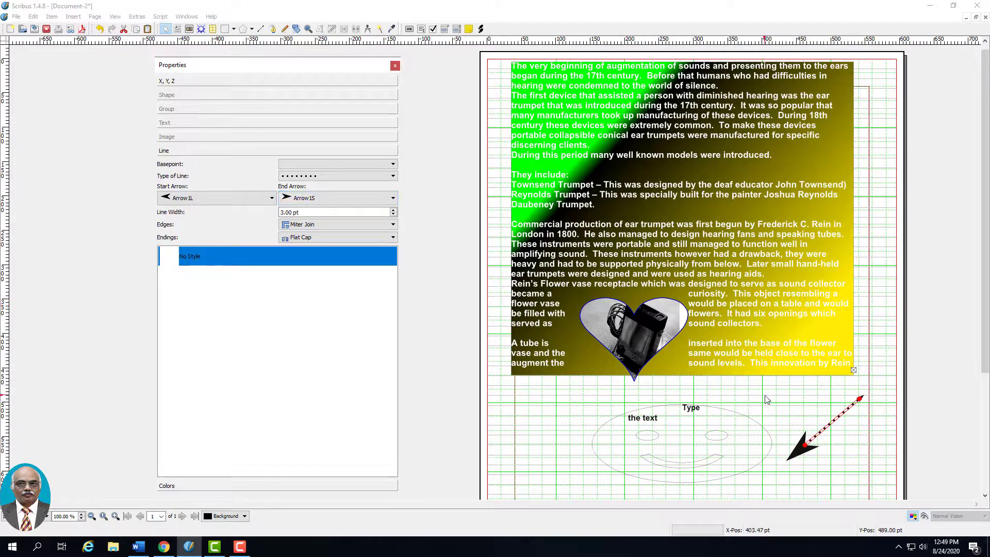
left_click(883, 434)
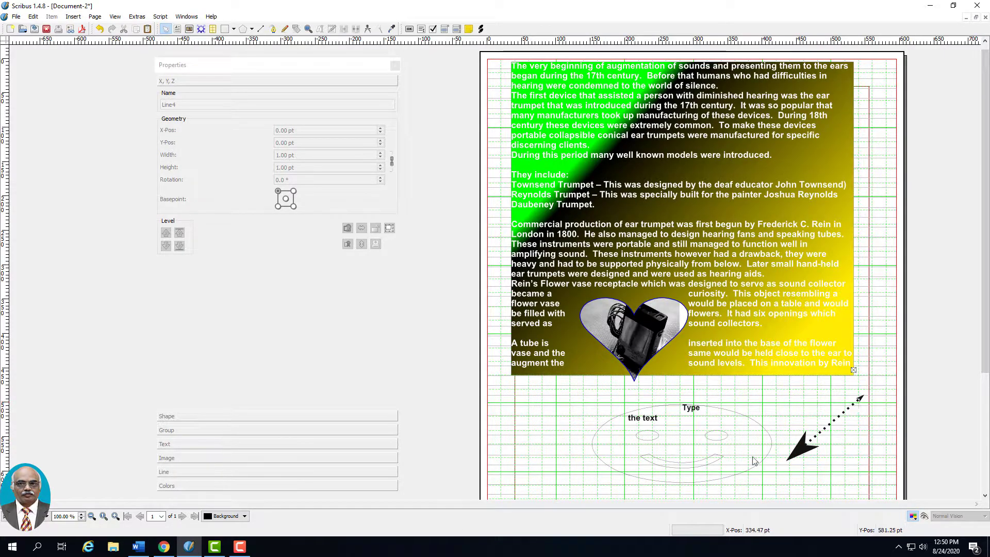
Set the arrow line's edges to Bevel Join and choose a cap style for its endings
left_click(812, 440)
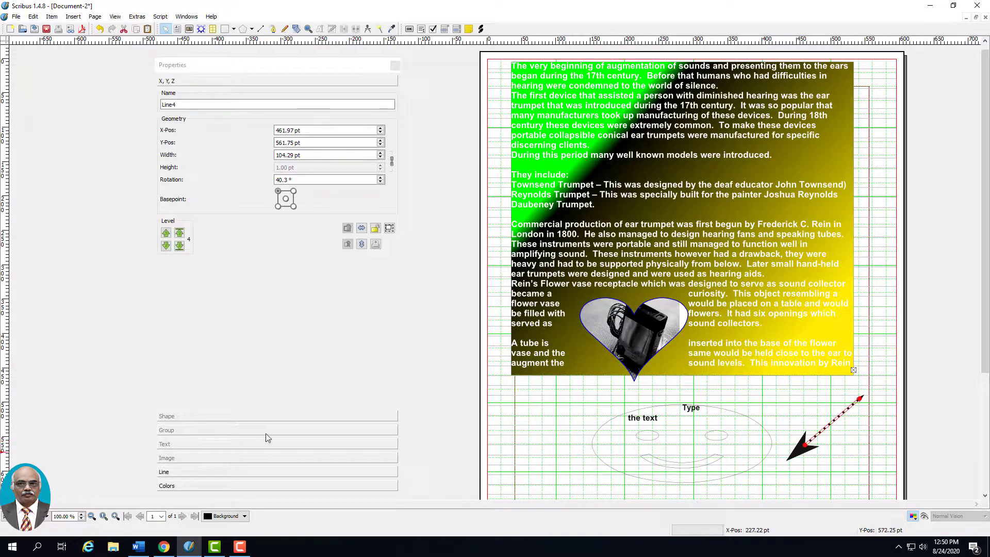
left_click(210, 471)
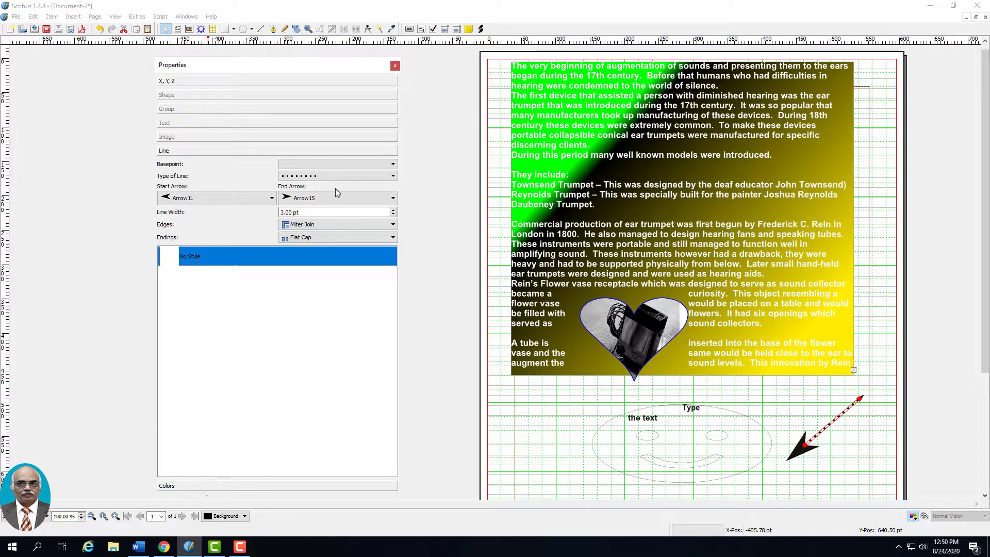
left_click(327, 224)
left_click(319, 242)
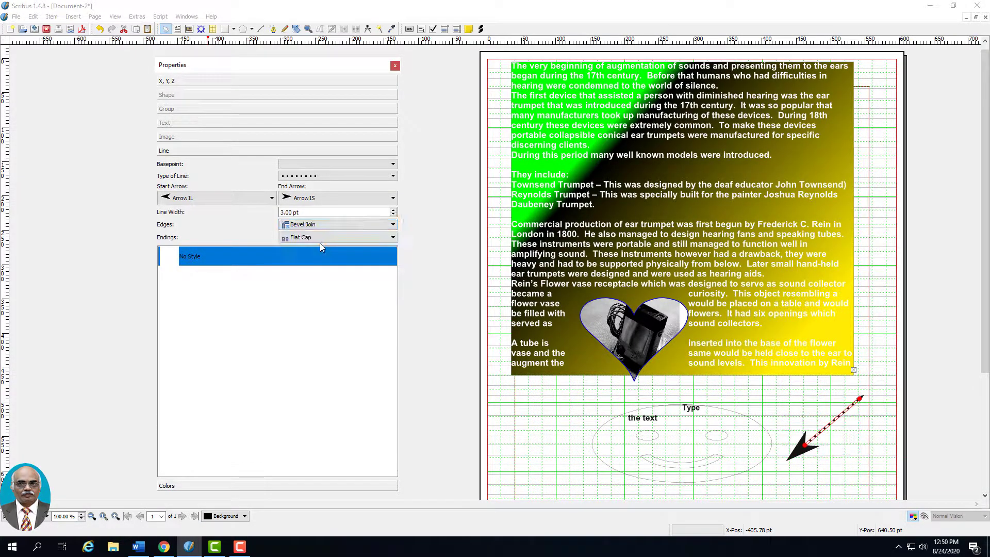
left_click(312, 238)
left_click(312, 245)
Try Green, Red and White as the arrow line's stroke color, and set it to Warm Black
left_click(208, 487)
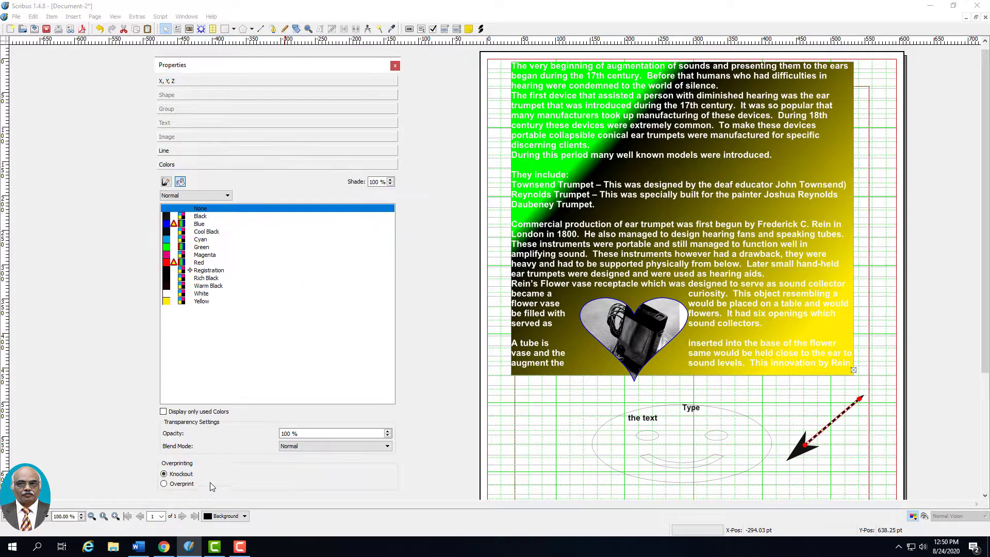
left_click(166, 181)
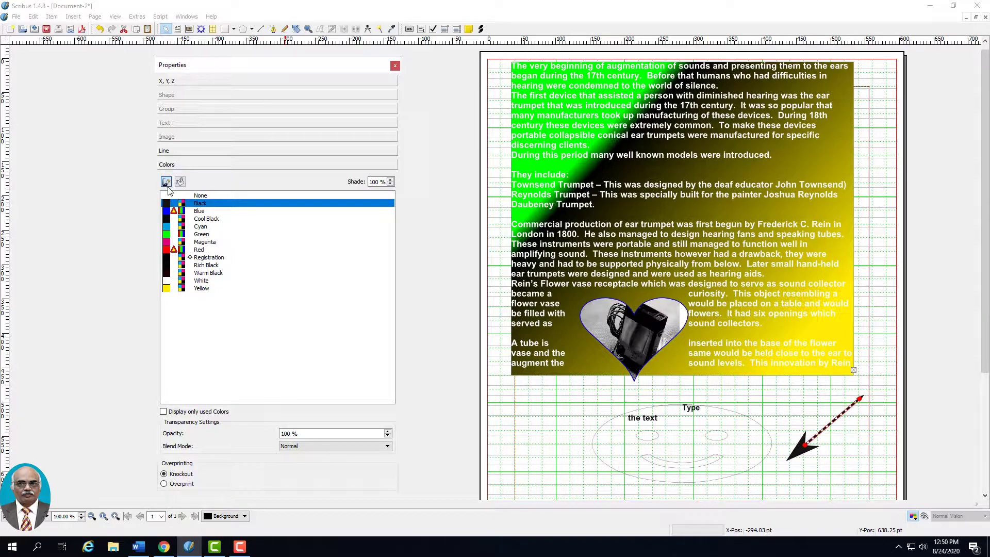
left_click(170, 235)
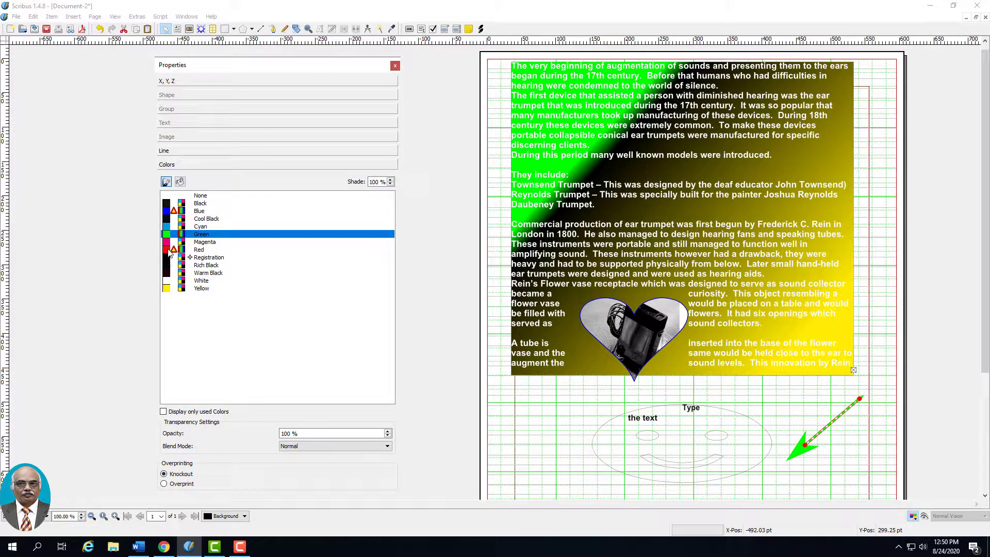
left_click(169, 250)
left_click(169, 281)
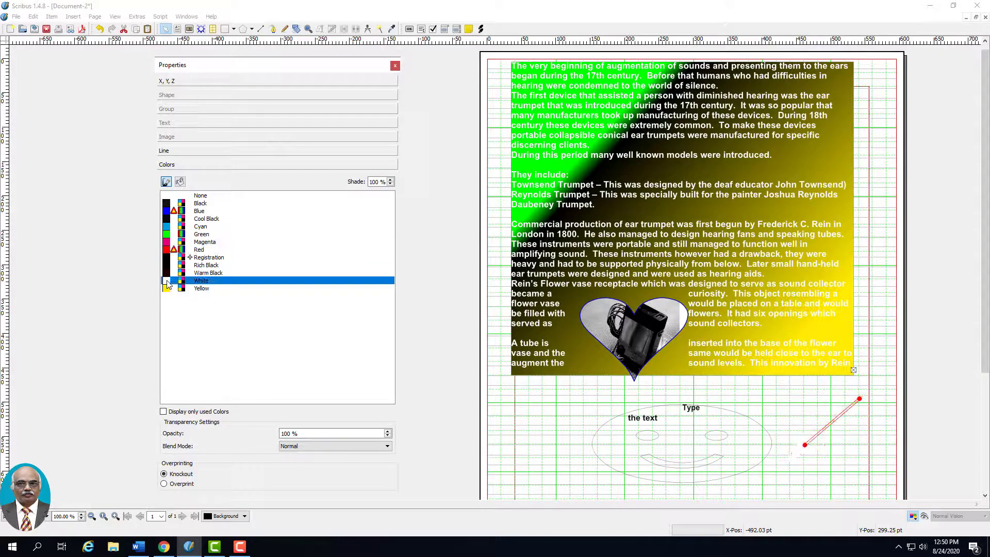
left_click(168, 274)
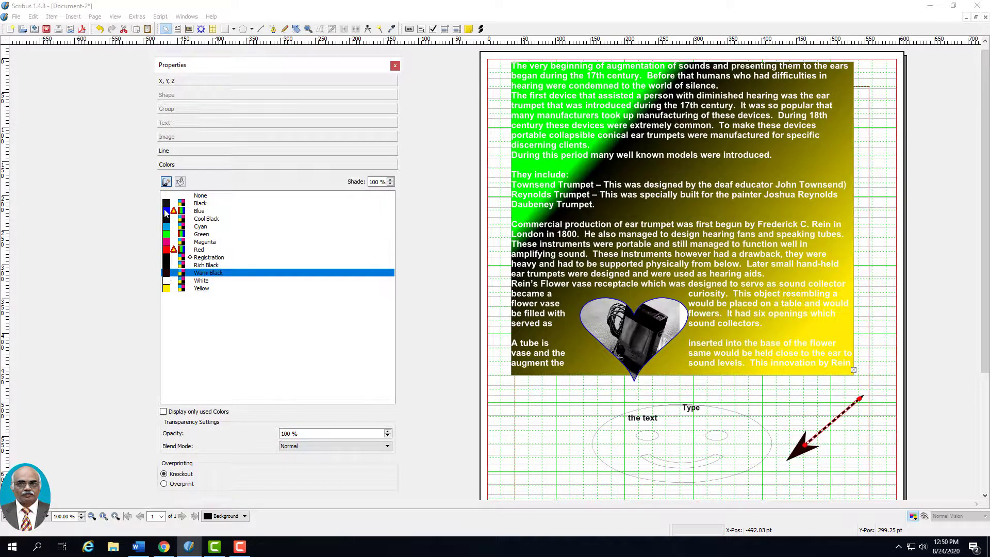
Try Yellow as the arrow line's stroke color, and set it to Blue
left_click(168, 289)
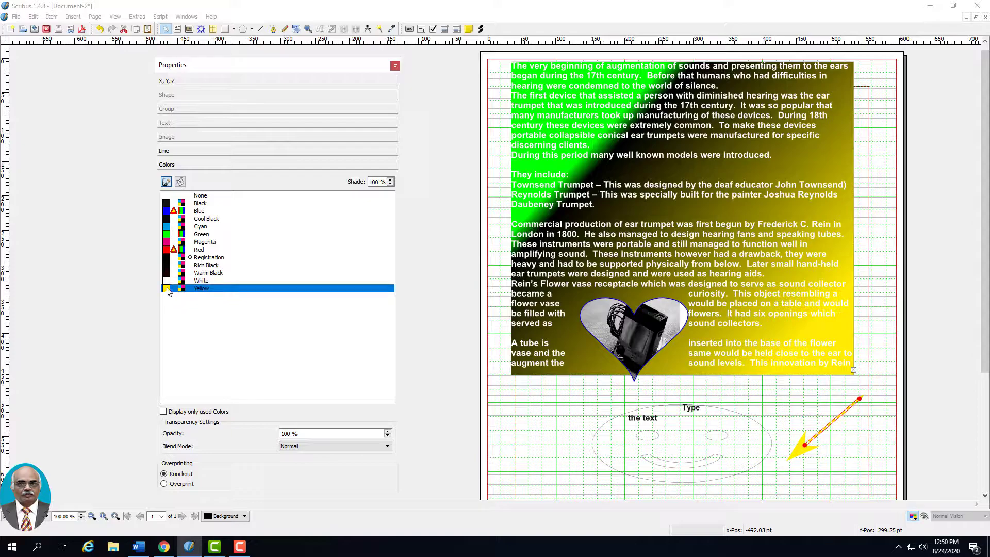
left_click(205, 211)
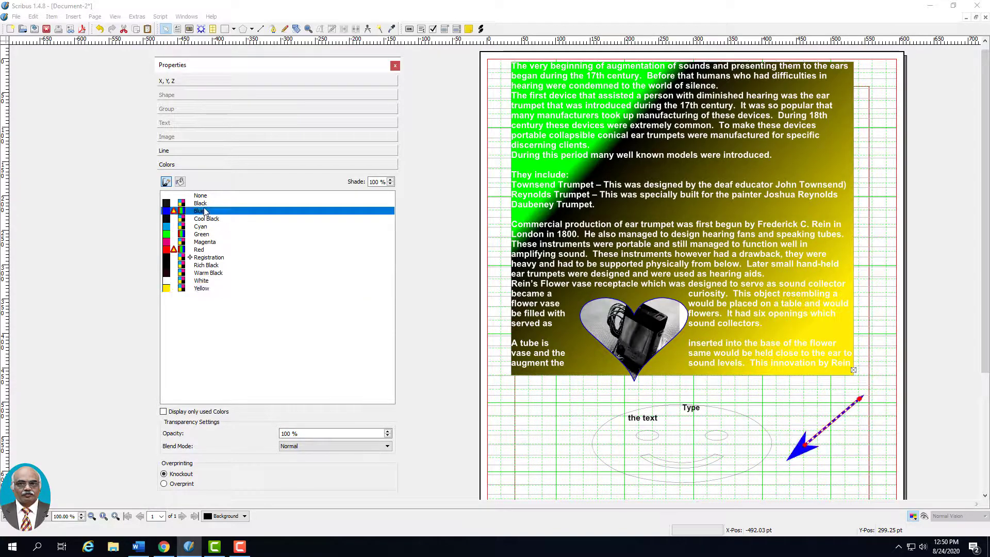
Give the arrow line a Horizontal Gradient fill with a Green first color stop at 14 %
left_click(179, 181)
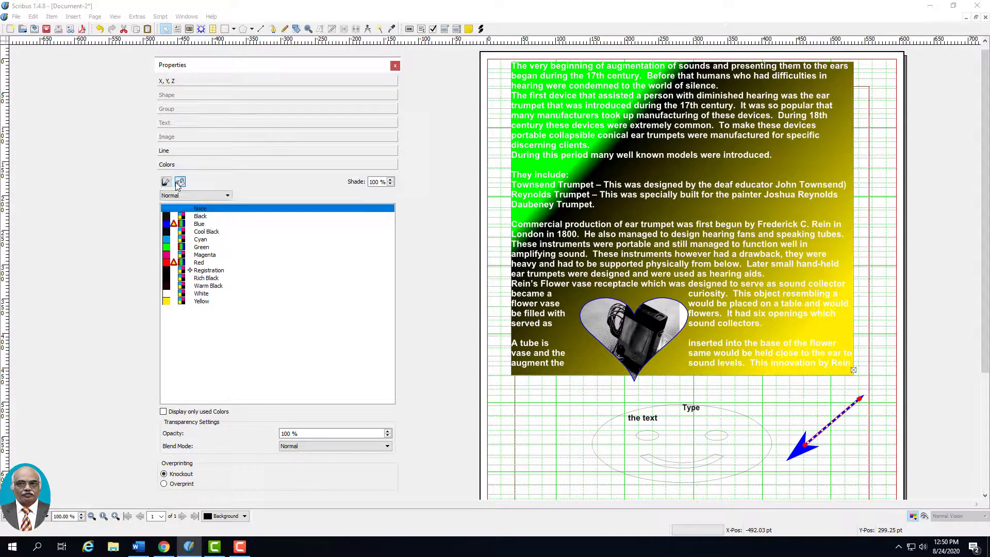
left_click(194, 198)
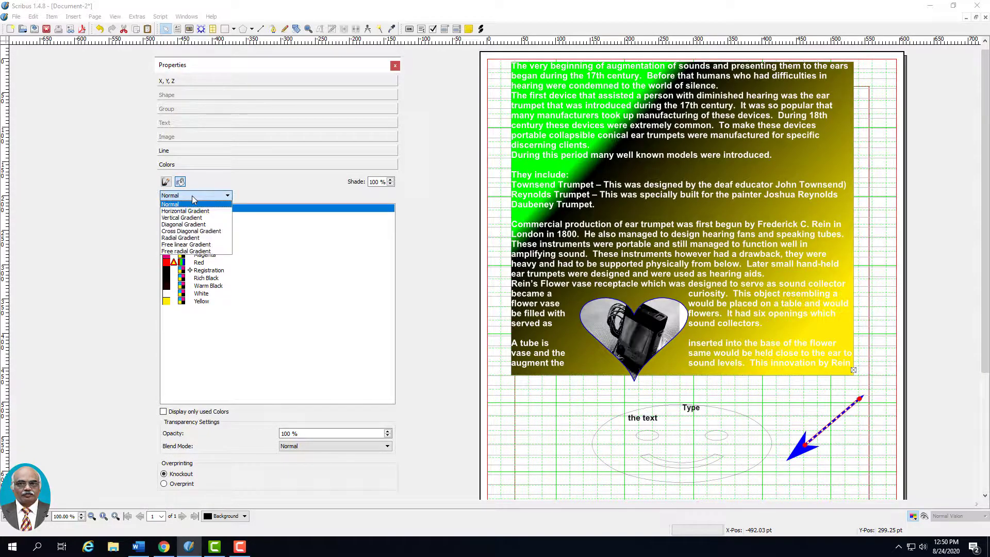
left_click(192, 211)
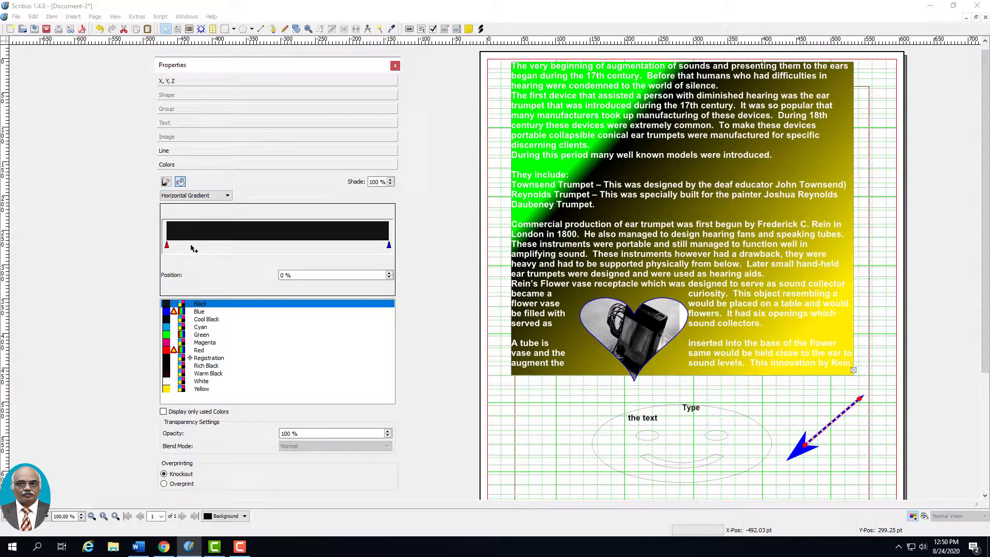
left_click(170, 336)
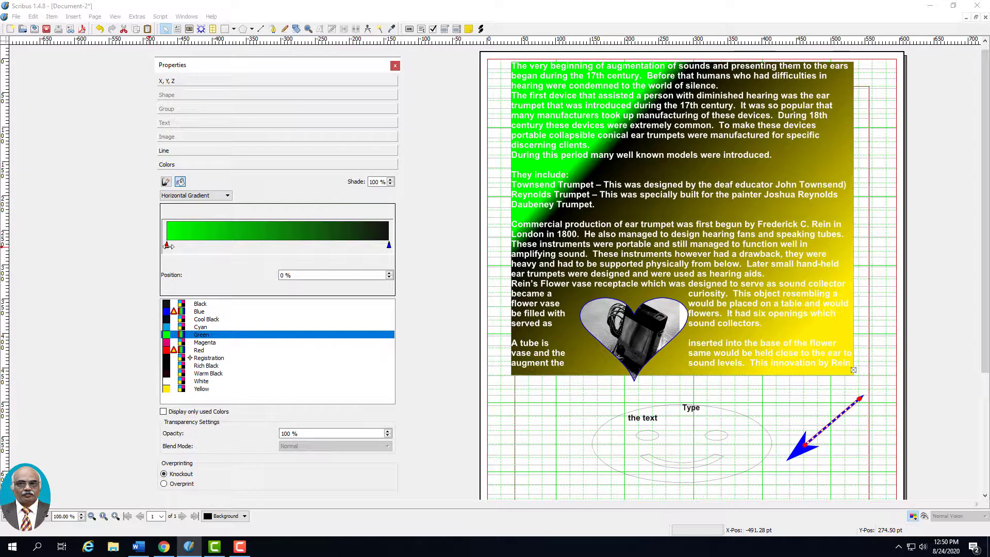
left_click_drag(183, 248, 198, 250)
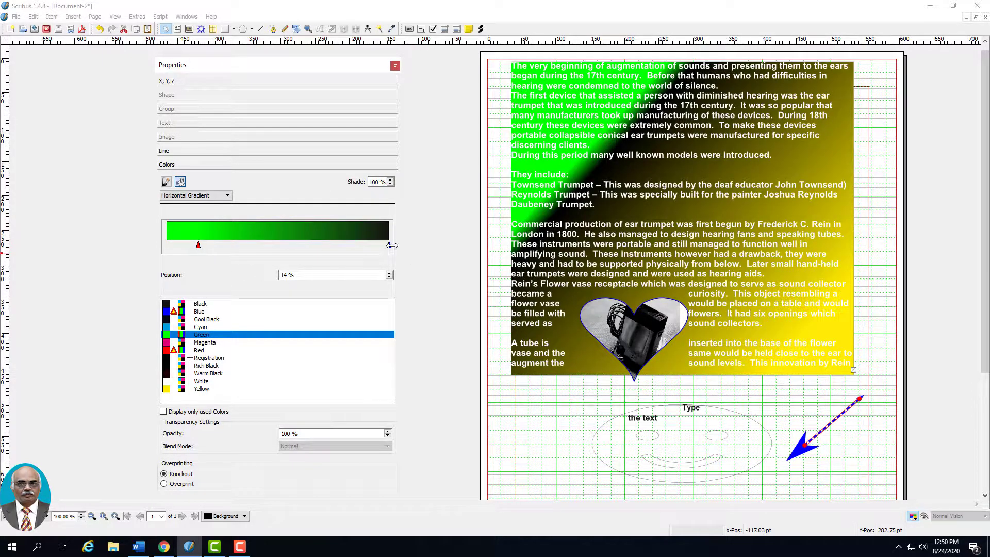
Add a Warm Black color stop at 78 % to the line's gradient fill and deselect the line
left_click(340, 248)
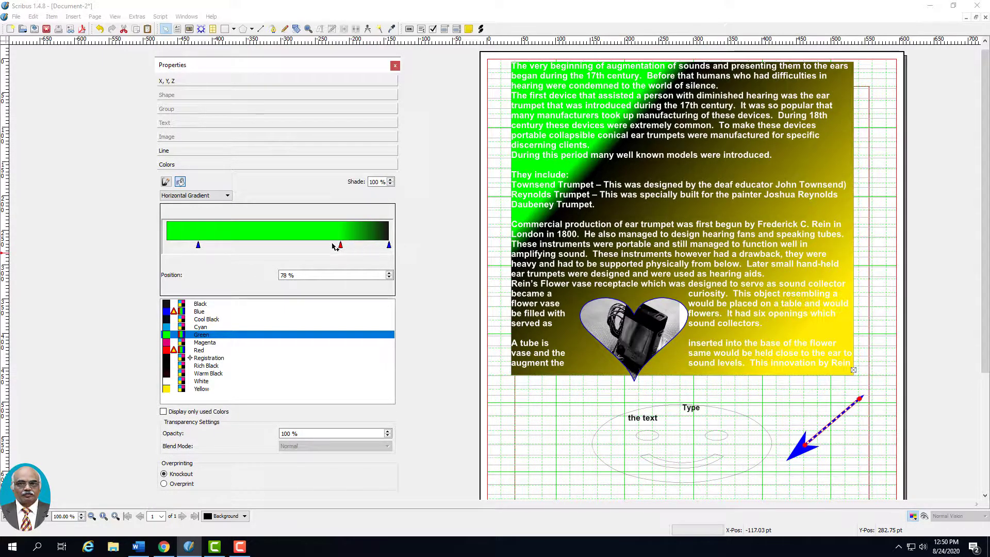
left_click(216, 373)
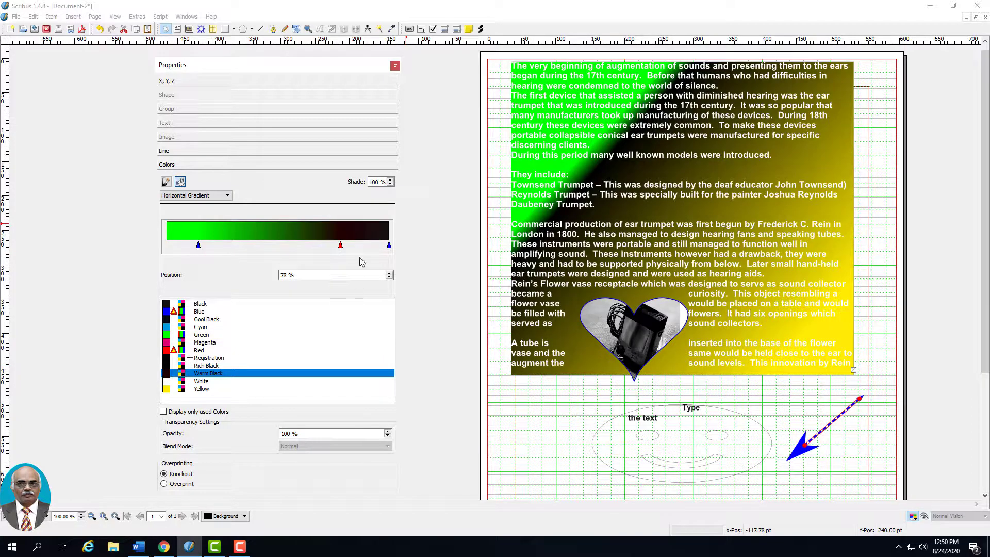
left_click(919, 417)
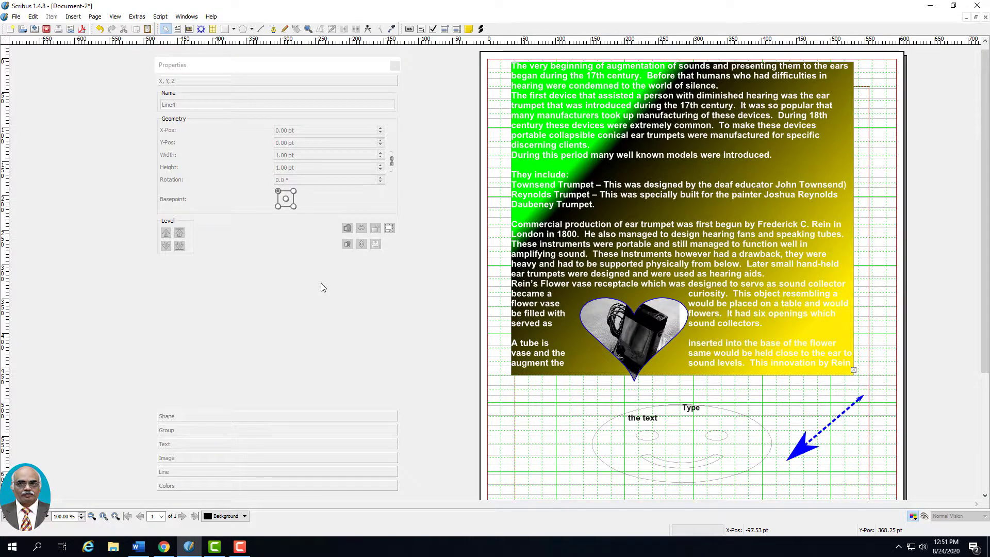
mouse_move(240, 547)
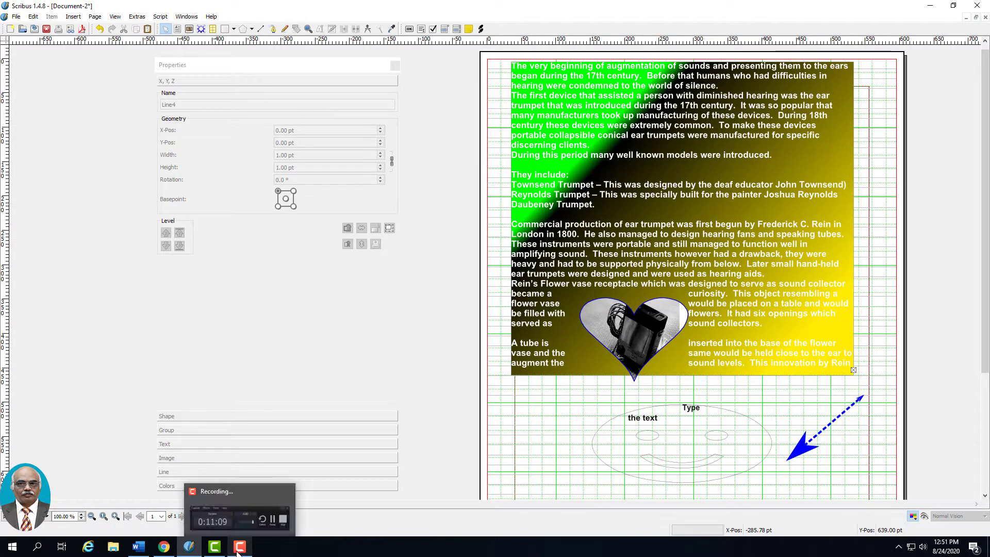